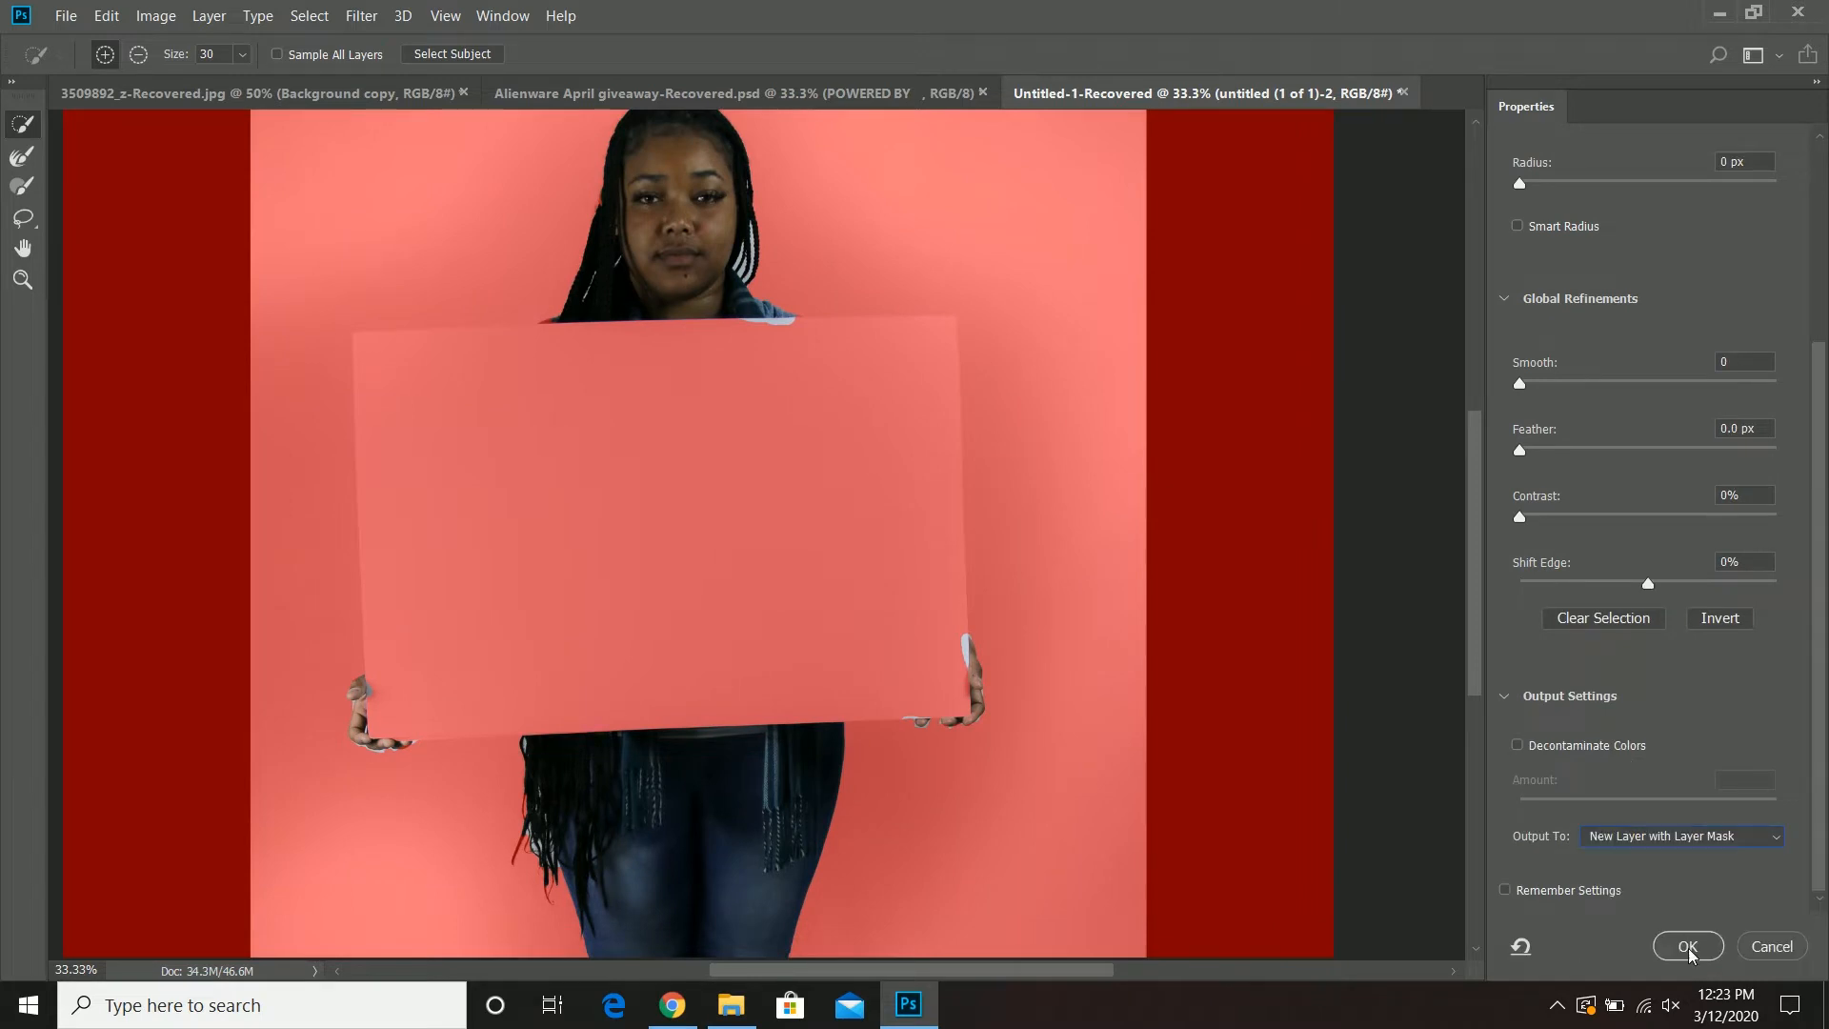
- Output the selection to a new layer with layer mask, then paint black on the mask with a 70 px brush along the edge below the neck
scroll(1326, 745, "up", 3)
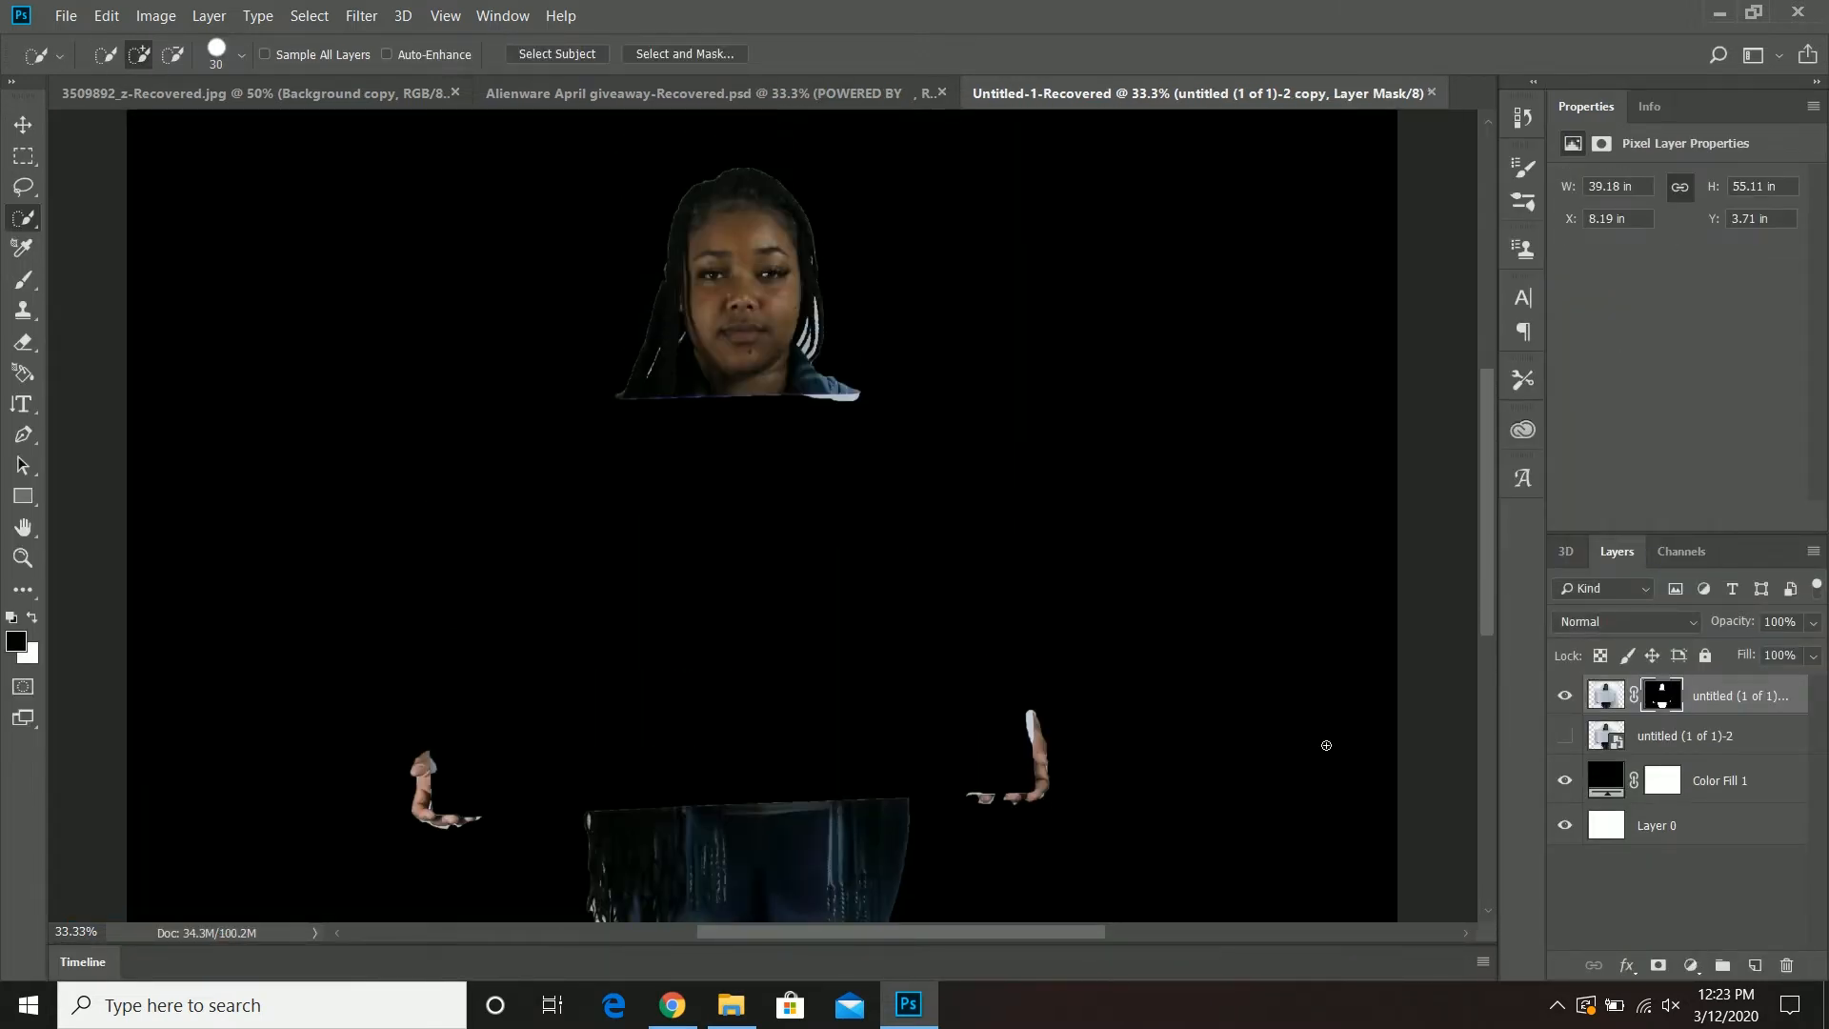
key("b")
key("bracketleft")
key("bracketleft")
key("bracketleft")
key("bracketleft")
key("bracketleft")
key("bracketleft")
key("bracketleft")
key("bracketleft")
key("bracketleft")
key("bracketleft")
key("bracketleft")
key("bracketleft")
key("bracketleft")
key("bracketleft")
key("bracketleft")
key("bracketleft")
key("bracketleft")
key("bracketleft")
key("bracketleft")
key("bracketleft")
key("ctrl+plus")
key("ctrl+plus")
key("ctrl+plus")
key("ctrl+plus")
key("ctrl+plus")
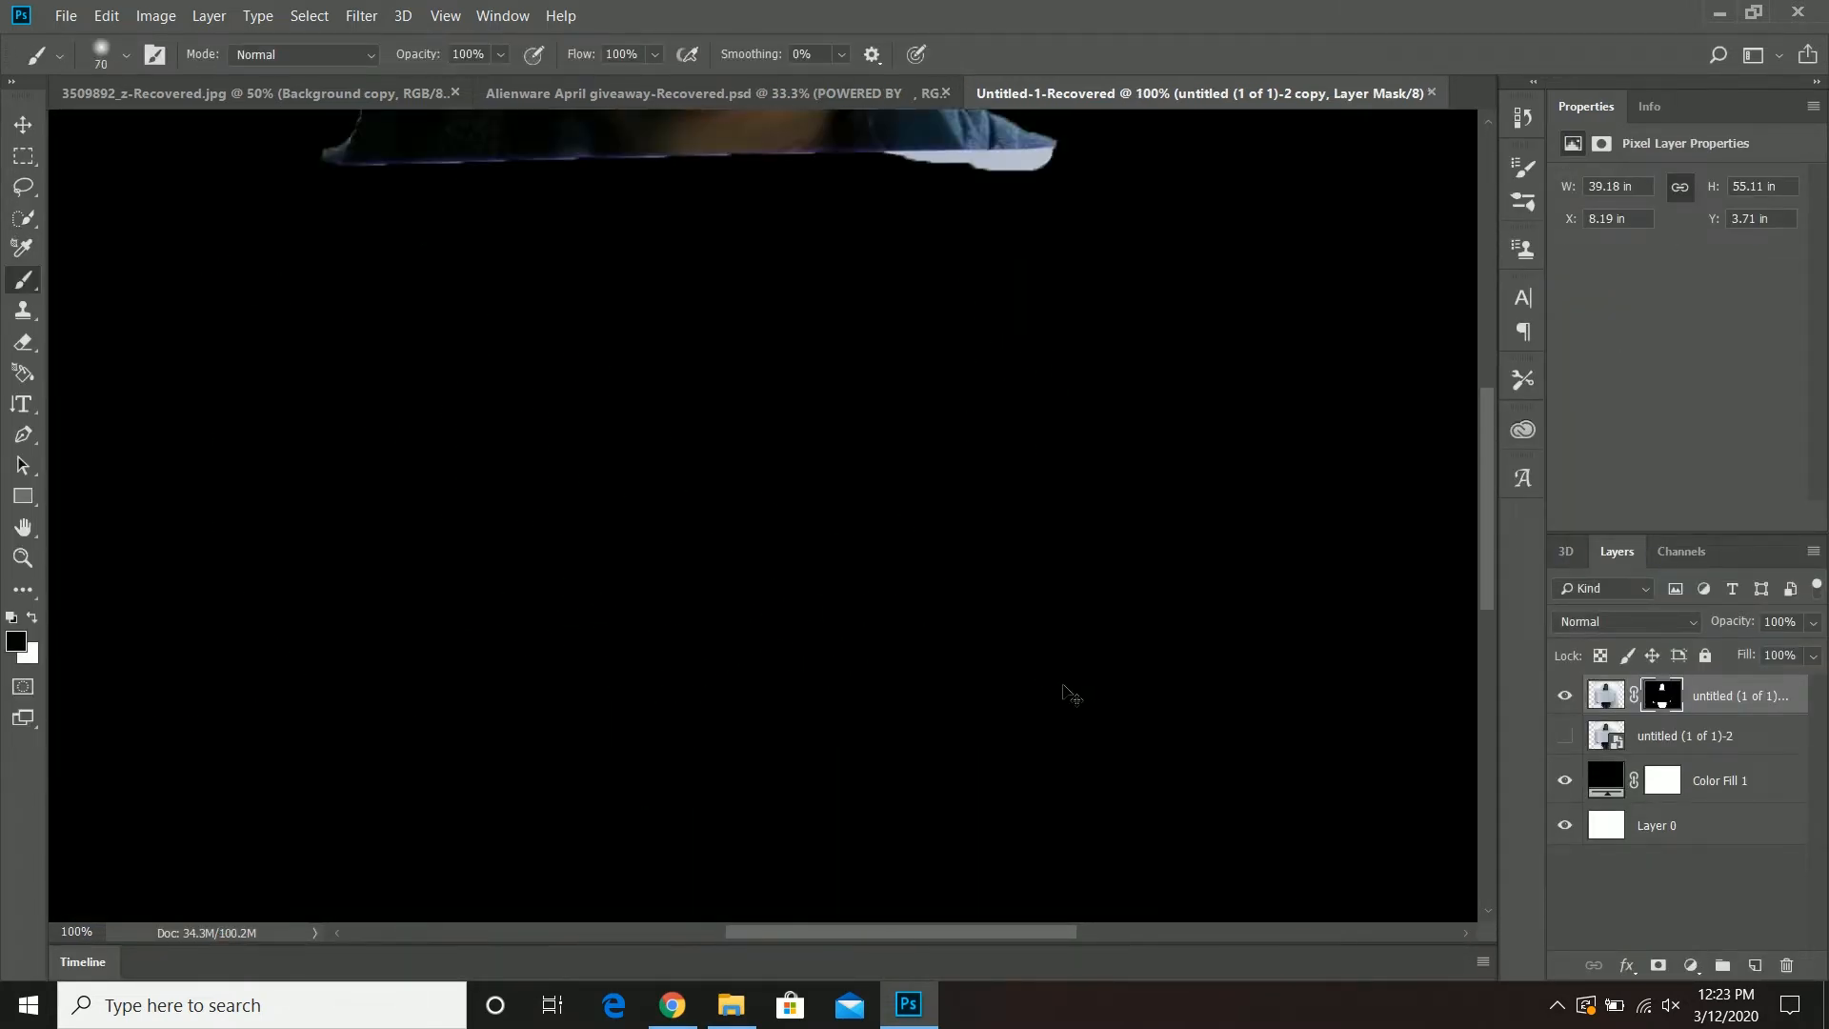
left_click_drag(754, 171, 892, 627)
left_click_drag(1277, 572, 678, 683)
mouse_move(562, 738)
left_mouse_down()
mouse_move(1144, 741)
mouse_move(1007, 682)
left_mouse_up()
left_click_drag(982, 696, 400, 695)
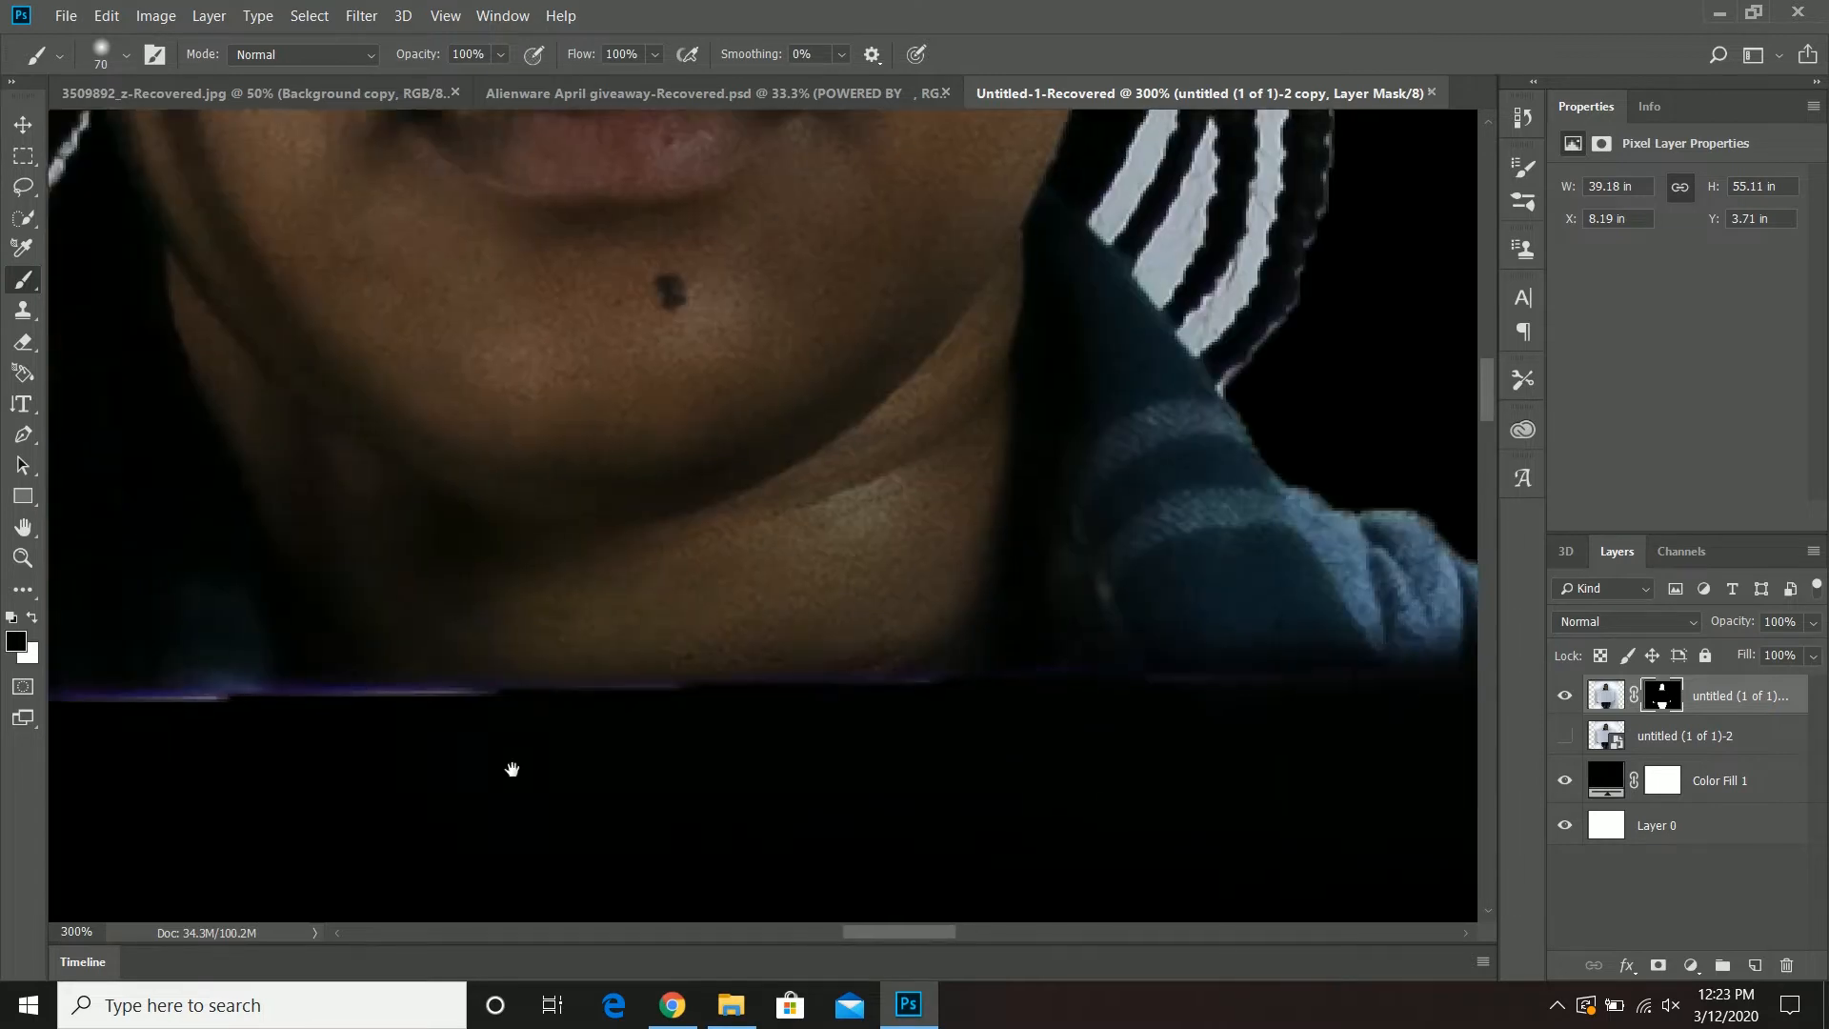
left_click_drag(160, 759, 760, 786)
left_click_drag(953, 762, 457, 767)
left_click_drag(533, 776, 1046, 764)
left_click_drag(781, 762, 515, 662)
- Reduce the brush size to 10 px and mask out the white gaps and light fringe in the braids on the image's left side
key("bracketleft")
key("bracketleft")
left_click_drag(795, 628, 707, 780)
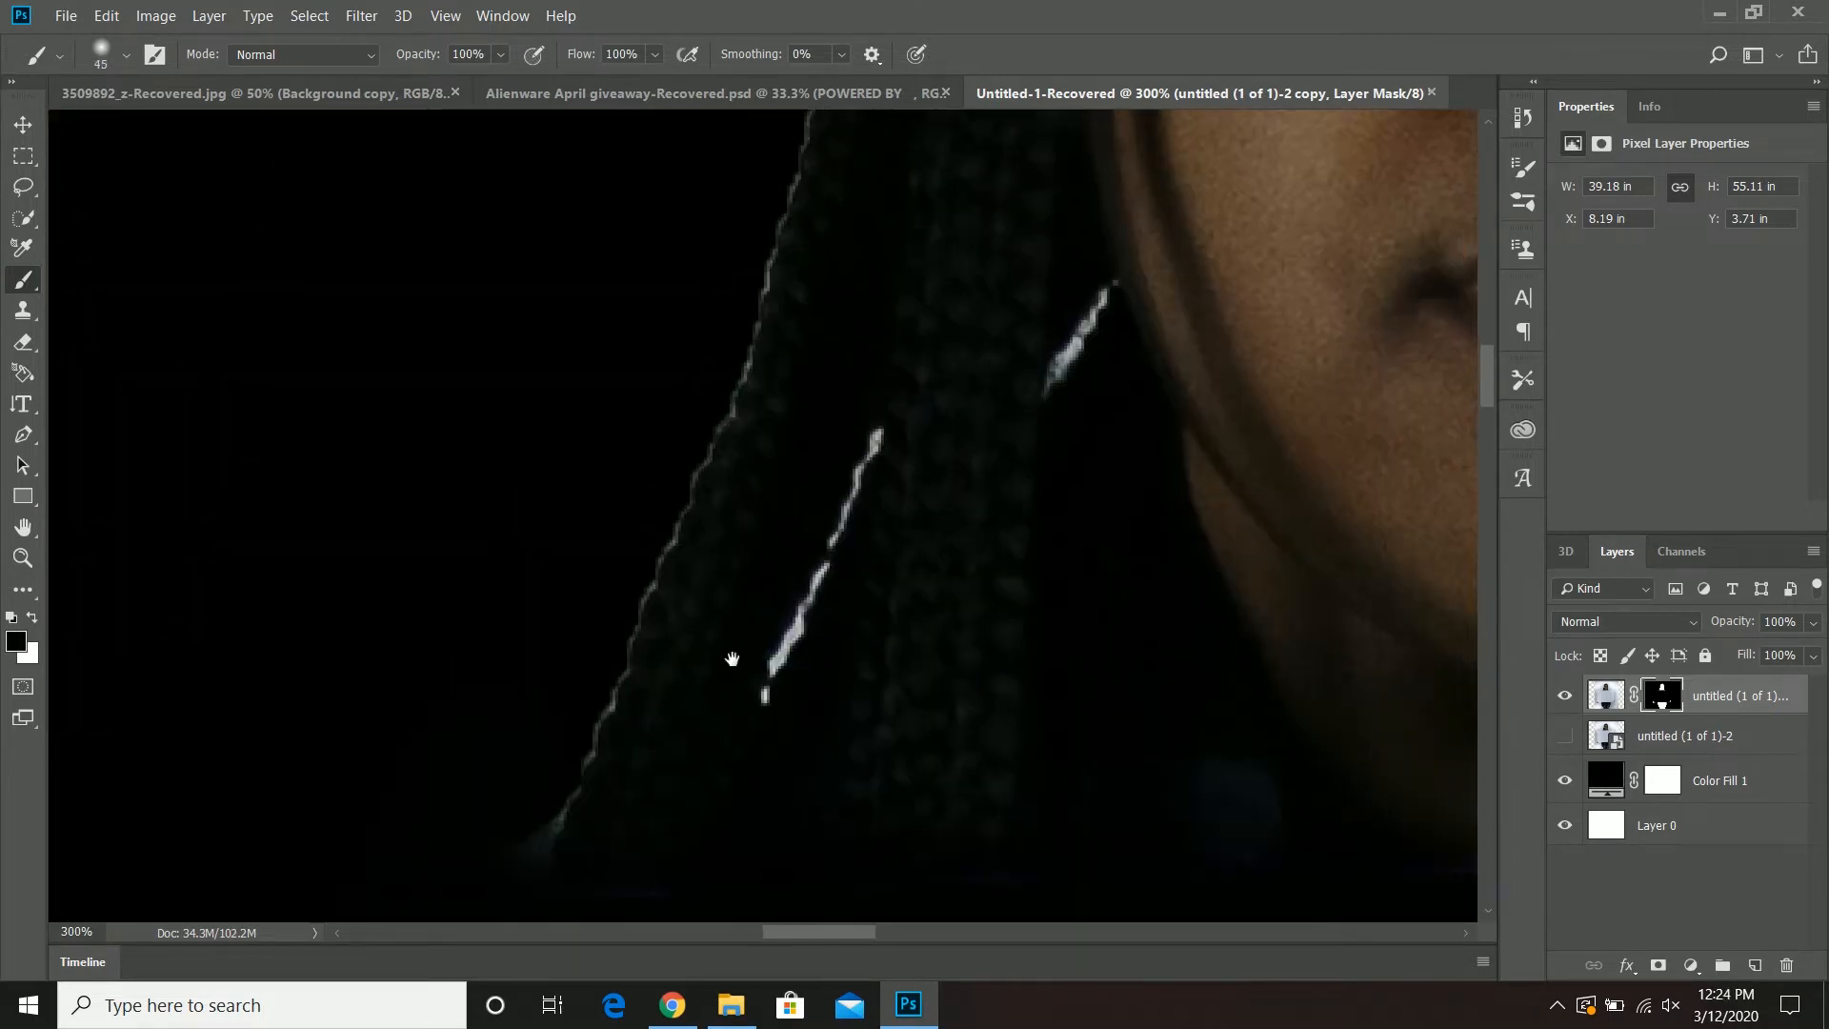
left_click_drag(775, 679, 879, 433)
left_click_drag(1102, 294, 1049, 384)
mouse_move(726, 419)
left_mouse_down()
mouse_move(820, 528)
mouse_move(719, 774)
left_mouse_up()
left_click_drag(715, 798, 727, 660)
left_click_drag(727, 657, 640, 818)
left_click_drag(834, 411, 752, 689)
left_click_drag(749, 673, 846, 343)
mouse_move(846, 343)
left_mouse_down()
mouse_move(797, 609)
mouse_move(876, 367)
left_mouse_up()
left_click_drag(877, 376, 817, 687)
left_click_drag(878, 430, 862, 620)
left_click_drag(885, 300, 858, 453)
mouse_move(911, 205)
left_mouse_down()
mouse_move(861, 531)
mouse_move(1131, 278)
mouse_move(718, 473)
left_mouse_up()
mouse_move(735, 474)
left_mouse_down()
mouse_move(905, 368)
mouse_move(1023, 353)
mouse_move(1301, 420)
mouse_move(1117, 396)
mouse_move(865, 442)
mouse_move(1001, 624)
mouse_move(1092, 805)
mouse_move(933, 473)
mouse_move(978, 766)
left_mouse_up()
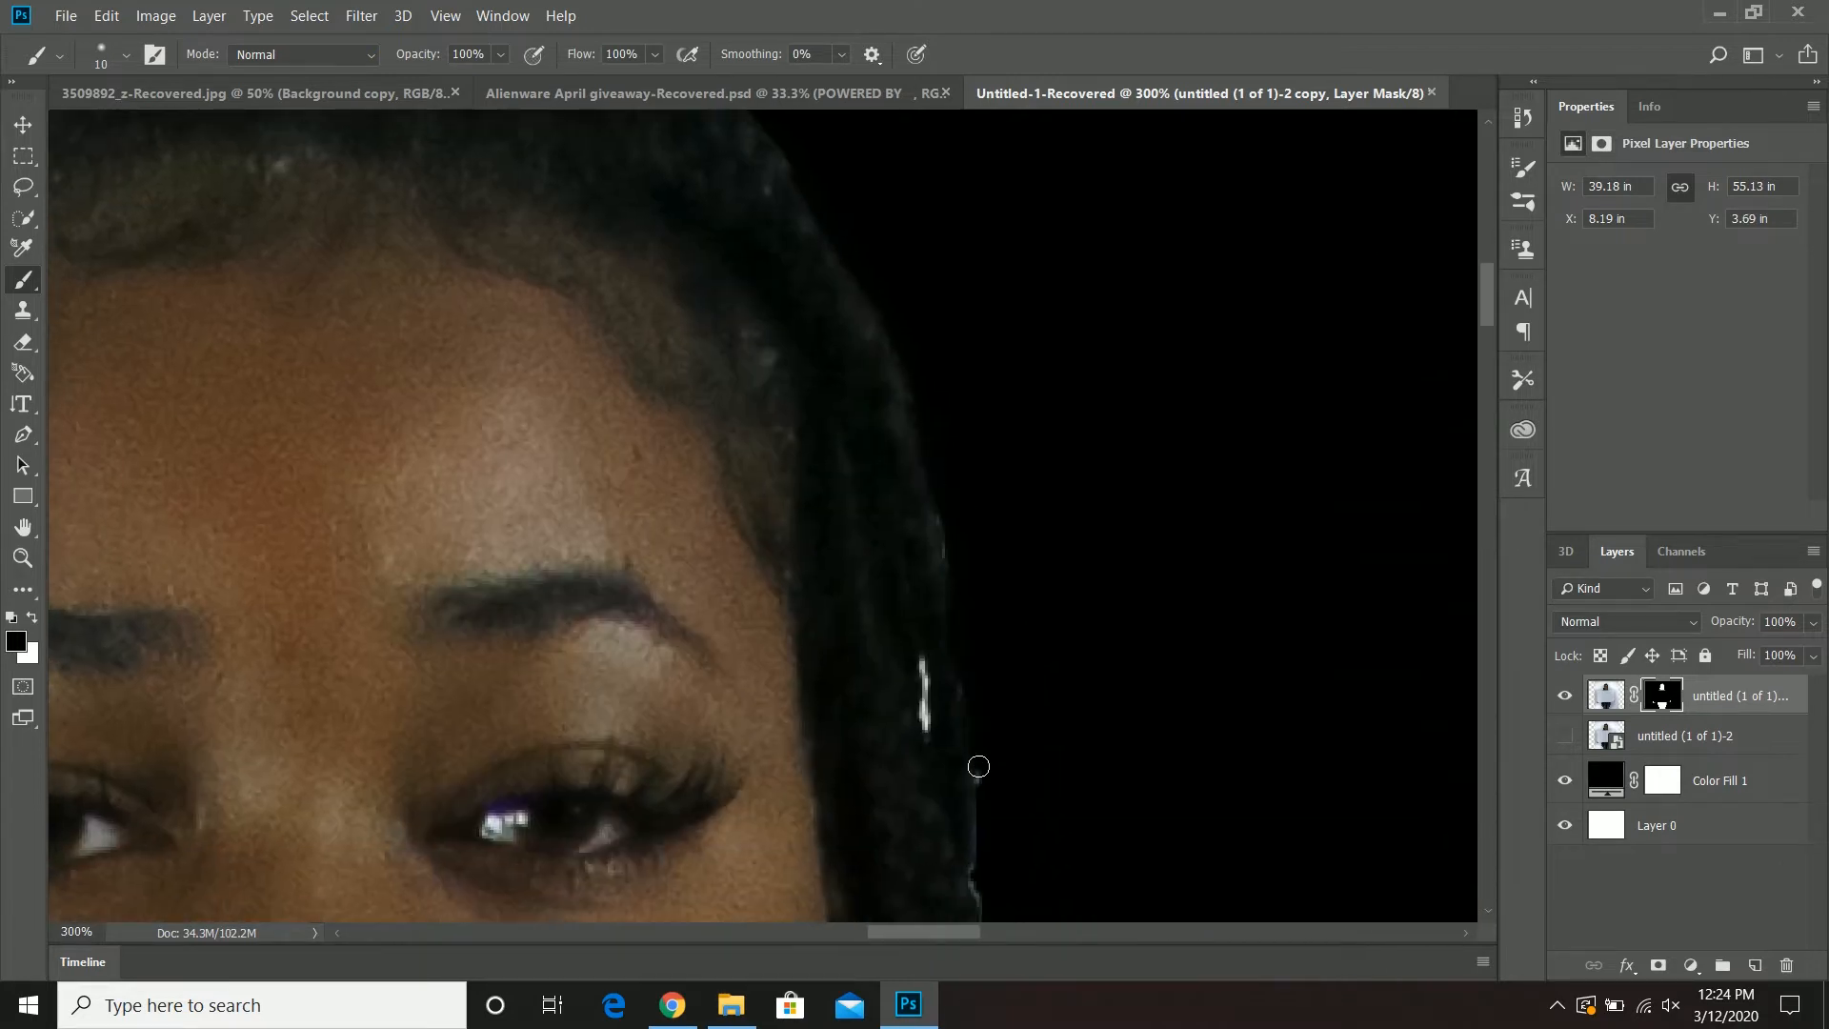
- Mask out the light slivers and fringe along the hair on the image's right side with a 10 px brush
left_click_drag(944, 543, 831, 233)
left_click_drag(832, 234, 865, 482)
left_click_drag(866, 593, 896, 724)
left_click_drag(894, 807, 820, 525)
mouse_move(829, 456)
left_mouse_down()
mouse_move(849, 686)
mouse_move(835, 843)
left_mouse_up()
left_click_drag(906, 857, 1072, 661)
mouse_move(983, 724)
left_mouse_down()
mouse_move(898, 823)
mouse_move(859, 770)
mouse_move(910, 698)
mouse_move(929, 715)
mouse_move(942, 441)
mouse_move(922, 679)
mouse_move(946, 635)
mouse_move(950, 524)
mouse_move(928, 622)
mouse_move(953, 631)
mouse_move(953, 445)
mouse_move(955, 580)
left_mouse_up()
left_click_drag(937, 333, 942, 491)
mouse_move(898, 652)
left_mouse_down()
mouse_move(847, 825)
mouse_move(846, 808)
left_mouse_up()
mouse_move(874, 504)
left_mouse_down()
mouse_move(851, 650)
mouse_move(783, 770)
mouse_move(862, 617)
mouse_move(724, 114)
left_mouse_up()
left_click_drag(1017, 648, 526, 281)
mouse_move(1107, 645)
left_mouse_down()
mouse_move(1082, 552)
mouse_move(771, 593)
left_mouse_up()
- Enlarge the brush to 35 px and clean the mask around the fingers of the hand on the image's right side
key("ctrl+minus")
key("ctrl+minus")
key("ctrl+plus")
key("ctrl+plus")
mouse_move(944, 427)
left_mouse_down()
mouse_move(947, 270)
mouse_move(959, 237)
mouse_move(995, 235)
left_mouse_up()
key("]")
key("]")
key("]")
key("]")
key("]")
left_click_drag(1128, 595, 1095, 414)
mouse_move(1094, 457)
left_mouse_down()
mouse_move(1078, 438)
mouse_move(1077, 545)
left_mouse_up()
mouse_move(1109, 740)
left_mouse_down()
mouse_move(1097, 544)
mouse_move(1029, 667)
left_mouse_up()
mouse_move(894, 689)
left_mouse_down()
mouse_move(723, 693)
mouse_move(650, 644)
mouse_move(671, 612)
left_mouse_up()
left_click_drag(682, 694, 1031, 638)
mouse_move(1002, 609)
left_mouse_down()
mouse_move(929, 676)
mouse_move(789, 612)
mouse_move(776, 522)
mouse_move(1248, 500)
left_mouse_up()
left_click_drag(399, 656, 621, 509)
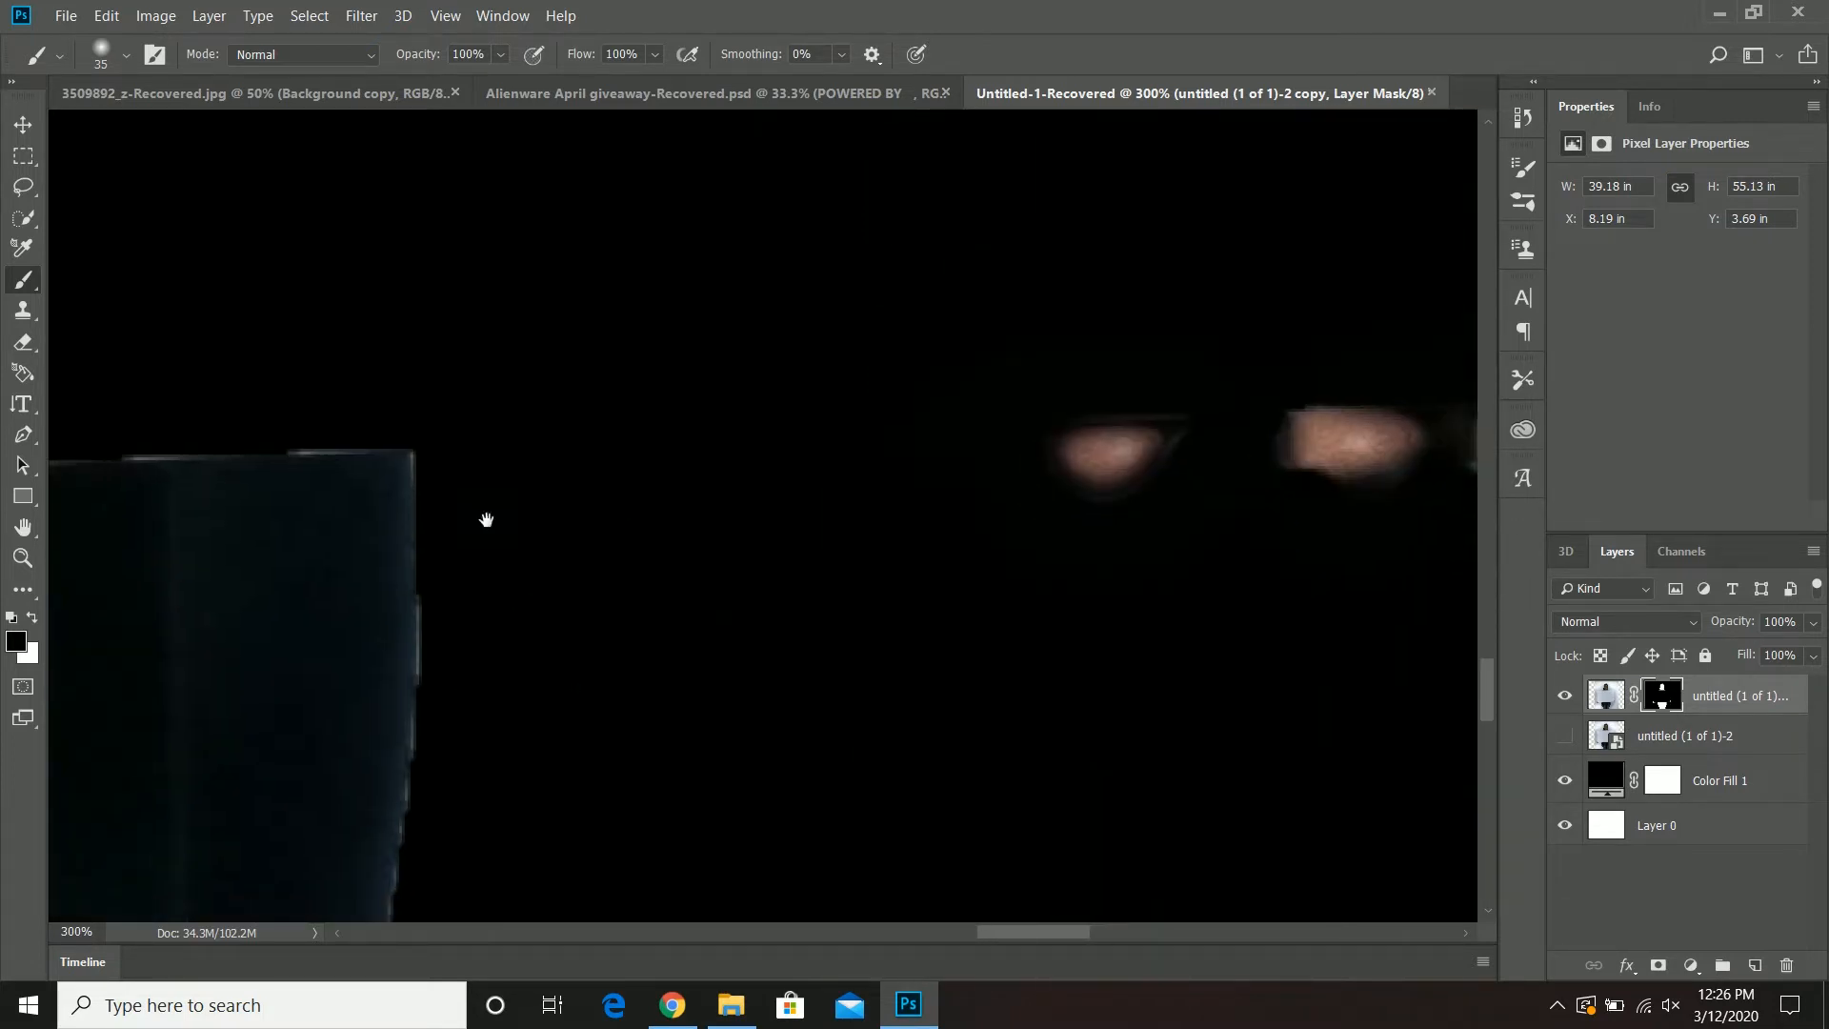
- Paint out the light fringe along the top edge of the clothing at the waist with the 35 px brush
left_click_drag(389, 533, 1172, 519)
left_click_drag(1181, 420, 634, 438)
left_click_drag(372, 526, 960, 519)
mouse_move(1039, 405)
left_mouse_down()
mouse_move(424, 433)
mouse_move(831, 514)
left_mouse_up()
mouse_move(1234, 447)
left_mouse_down()
mouse_move(400, 455)
mouse_move(622, 473)
left_mouse_up()
mouse_move(581, 529)
left_mouse_down()
mouse_move(191, 547)
mouse_move(841, 531)
left_mouse_up()
left_click_drag(624, 528, 167, 555)
left_click_drag(392, 531, 788, 478)
- Reduce the brush to 10 px and mask out the white gaps among the braids hanging below the waist
key("[")
key("[")
key("[")
key("[")
key("[")
mouse_move(542, 527)
left_mouse_down()
mouse_move(554, 618)
mouse_move(555, 538)
left_mouse_up()
left_click_drag(558, 587, 591, 436)
left_click_drag(566, 561, 490, 449)
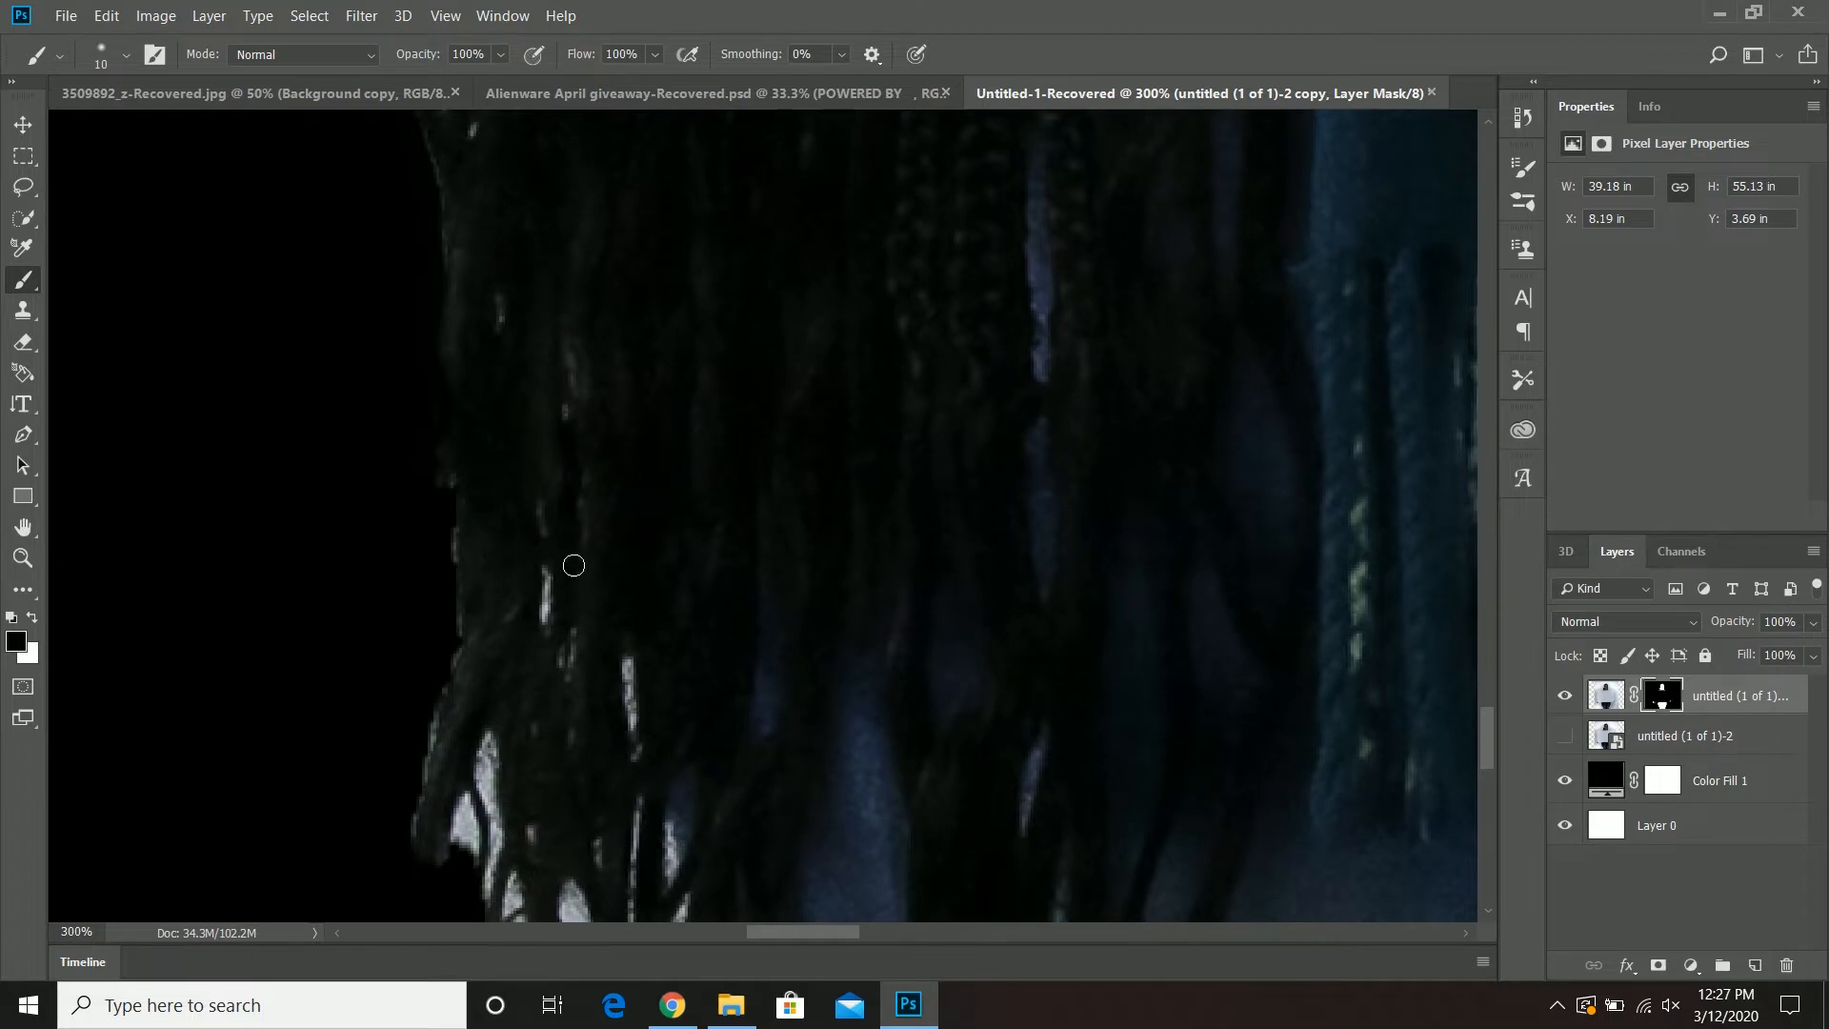
left_click_drag(624, 671, 633, 748)
- Mask out the remaining white gaps between the braid tips beside the jeans on the image's left side
left_click_drag(514, 761, 674, 421)
mouse_move(636, 510)
left_mouse_down()
mouse_move(645, 396)
mouse_move(610, 505)
mouse_move(710, 679)
left_mouse_up()
left_click_drag(729, 551, 745, 653)
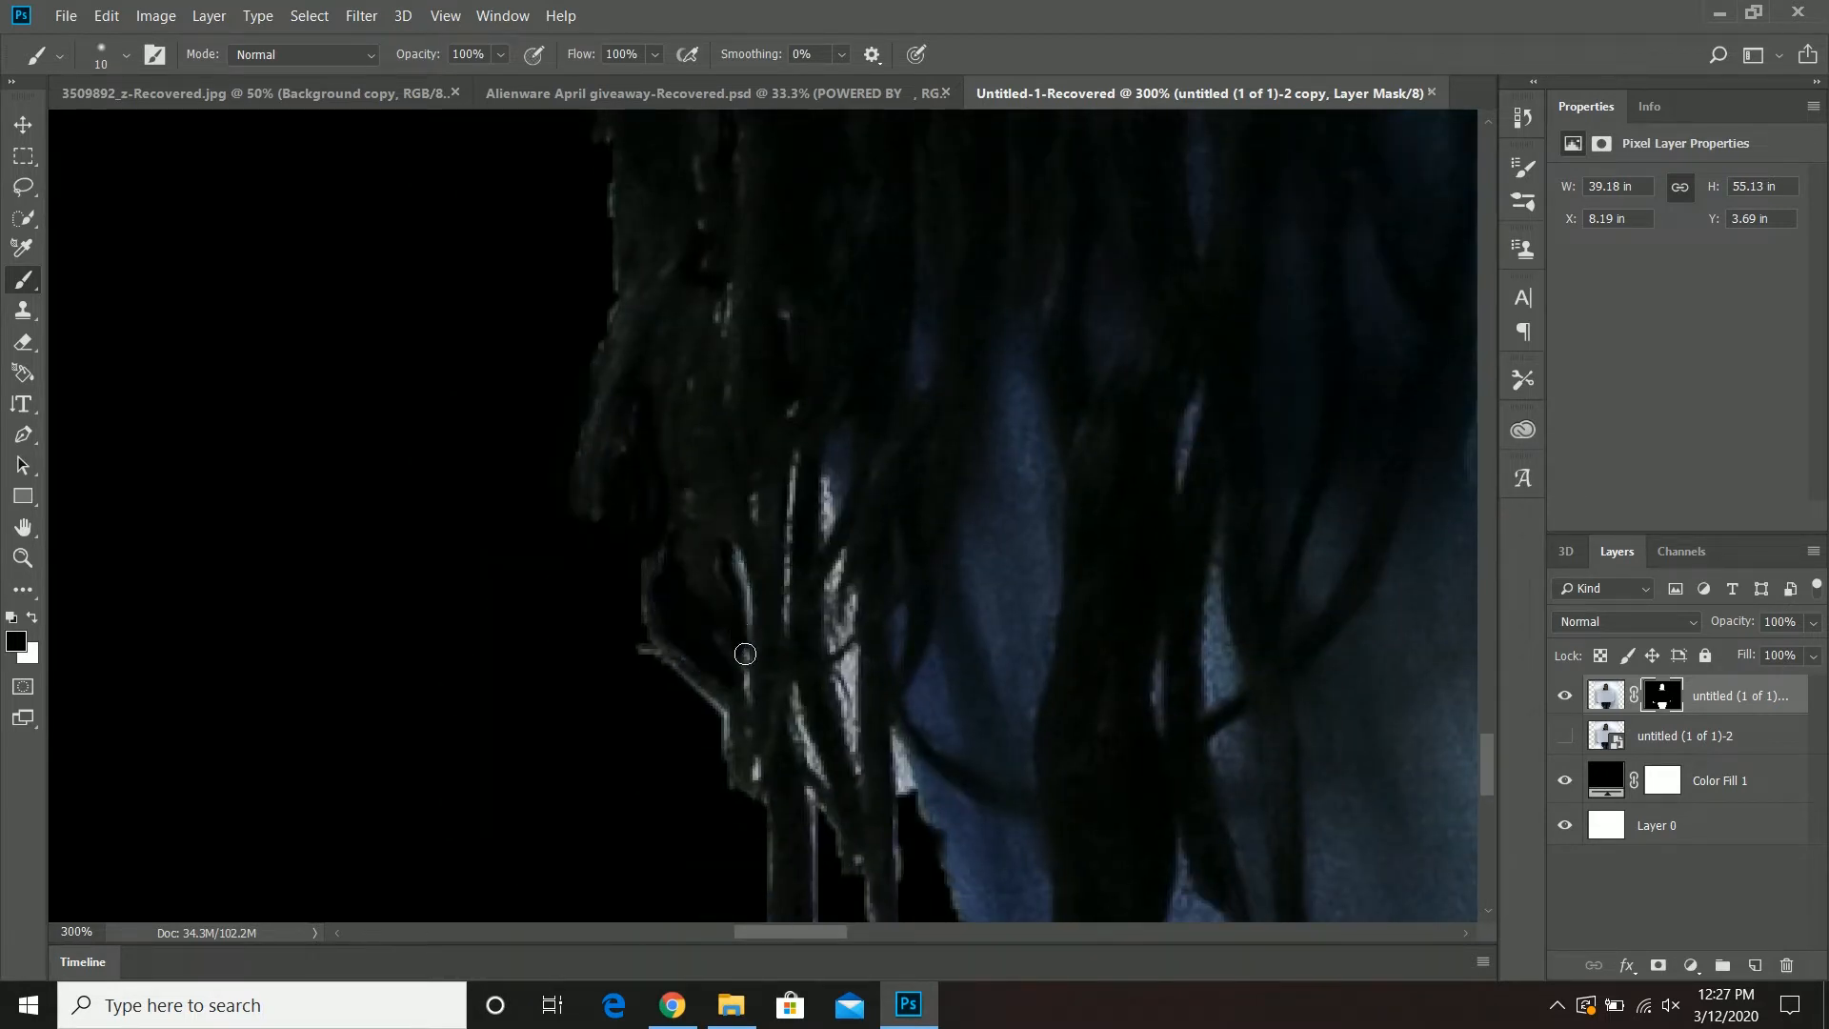
mouse_move(796, 458)
left_mouse_down()
mouse_move(789, 619)
mouse_move(853, 653)
mouse_move(899, 793)
mouse_move(753, 773)
mouse_move(639, 451)
left_mouse_up()
left_click_drag(705, 477, 691, 629)
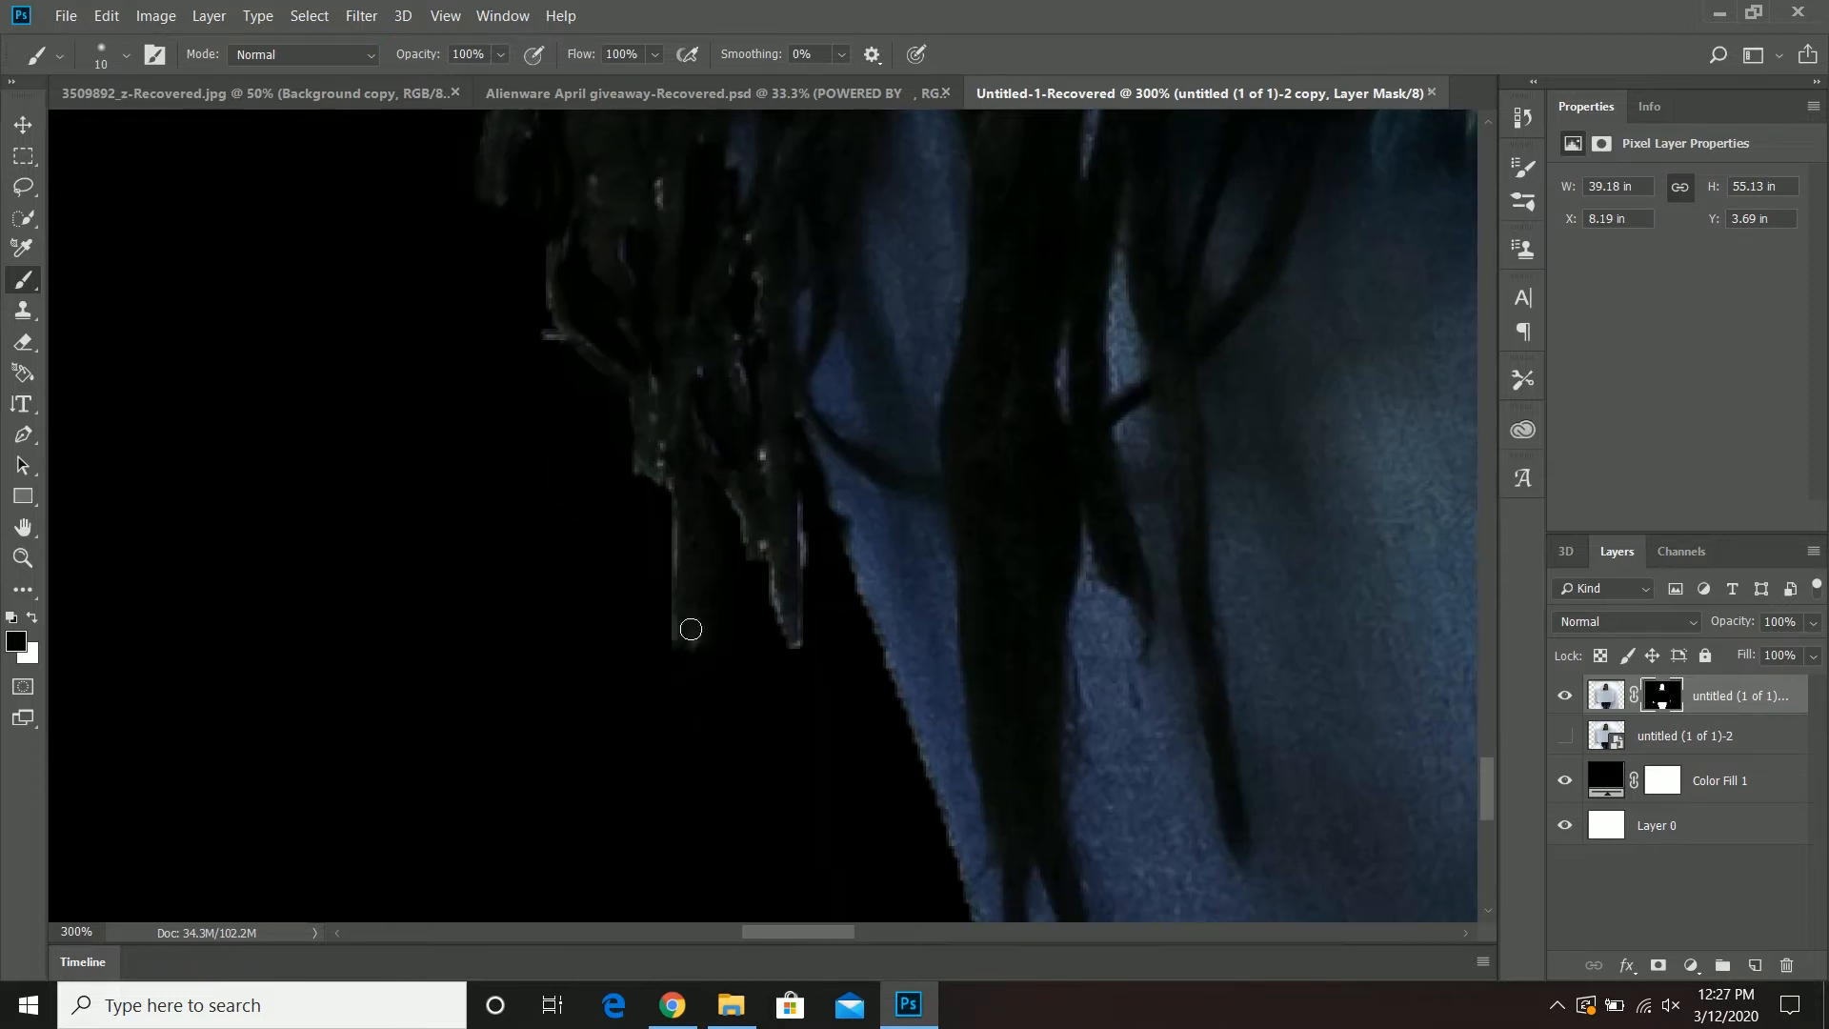
mouse_move(814, 581)
left_mouse_down()
mouse_move(849, 654)
mouse_move(743, 401)
mouse_move(815, 646)
left_mouse_up()
- Clean the mask along the outer edges of the jeans down to the bottom of the canvas with the 10 px brush
mouse_move(1143, 448)
left_mouse_down()
mouse_move(726, 527)
mouse_move(414, 619)
left_mouse_up()
left_click_drag(1000, 247, 472, 600)
left_click_drag(667, 134, 575, 477)
mouse_move(598, 395)
left_mouse_down()
mouse_move(588, 784)
mouse_move(673, 314)
left_mouse_up()
left_click_drag(648, 519, 572, 787)
left_click_drag(572, 787, 605, 705)
left_click_drag(684, 329, 670, 433)
mouse_move(620, 755)
left_mouse_down()
mouse_move(703, 500)
mouse_move(529, 919)
left_mouse_up()
mouse_move(539, 905)
left_mouse_down()
mouse_move(713, 625)
mouse_move(737, 540)
left_mouse_up()
left_click_drag(728, 295, 539, 1008)
left_click_drag(515, 901, 657, 267)
left_click_drag(684, 314, 637, 502)
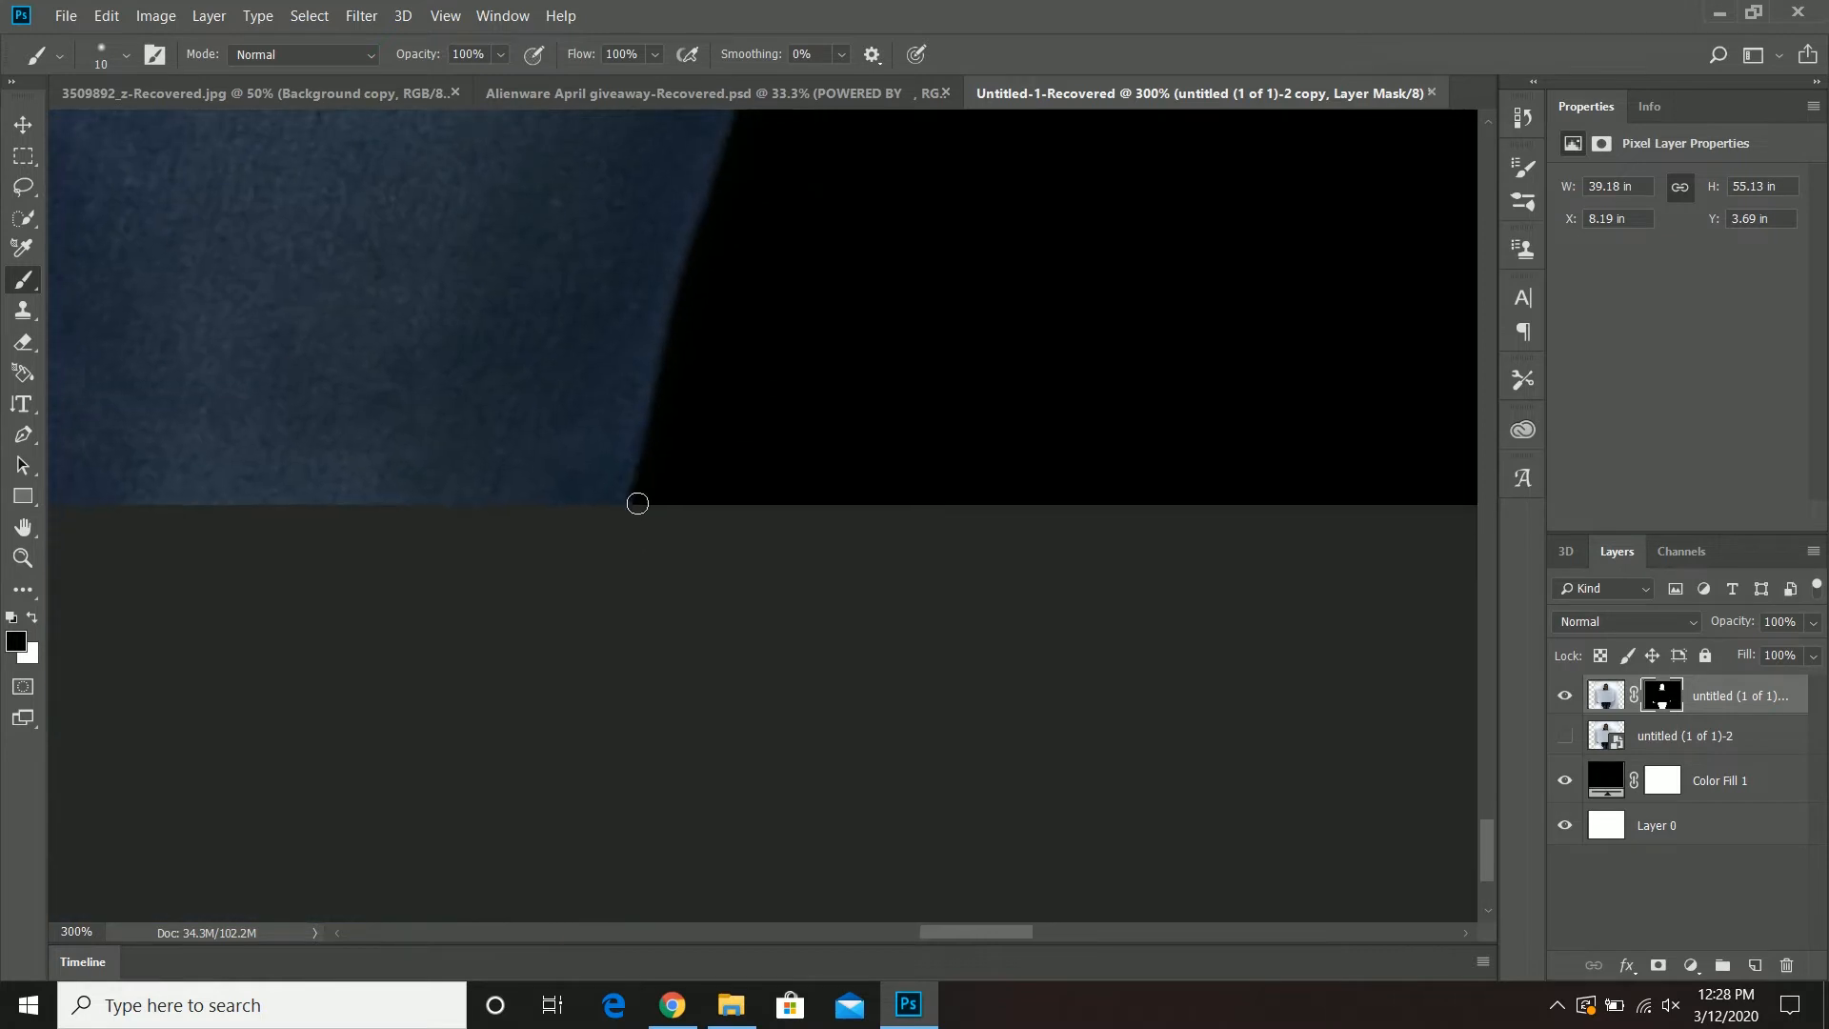
left_click_drag(694, 392, 747, 598)
- Mask out the white fringe around the fingertips of the hand on the image's left side with the 10 px brush
key("ctrl+minus")
key("ctrl+minus")
key("ctrl+minus")
key("ctrl+minus")
key("ctrl+minus")
key("ctrl+plus")
key("ctrl+plus")
key("ctrl+plus")
key("ctrl+plus")
key("ctrl+plus")
key("ctrl+plus")
left_click_drag(365, 360, 749, 538)
left_click_drag(797, 522, 806, 500)
mouse_move(606, 622)
left_mouse_down()
mouse_move(534, 581)
mouse_move(672, 620)
left_mouse_up()
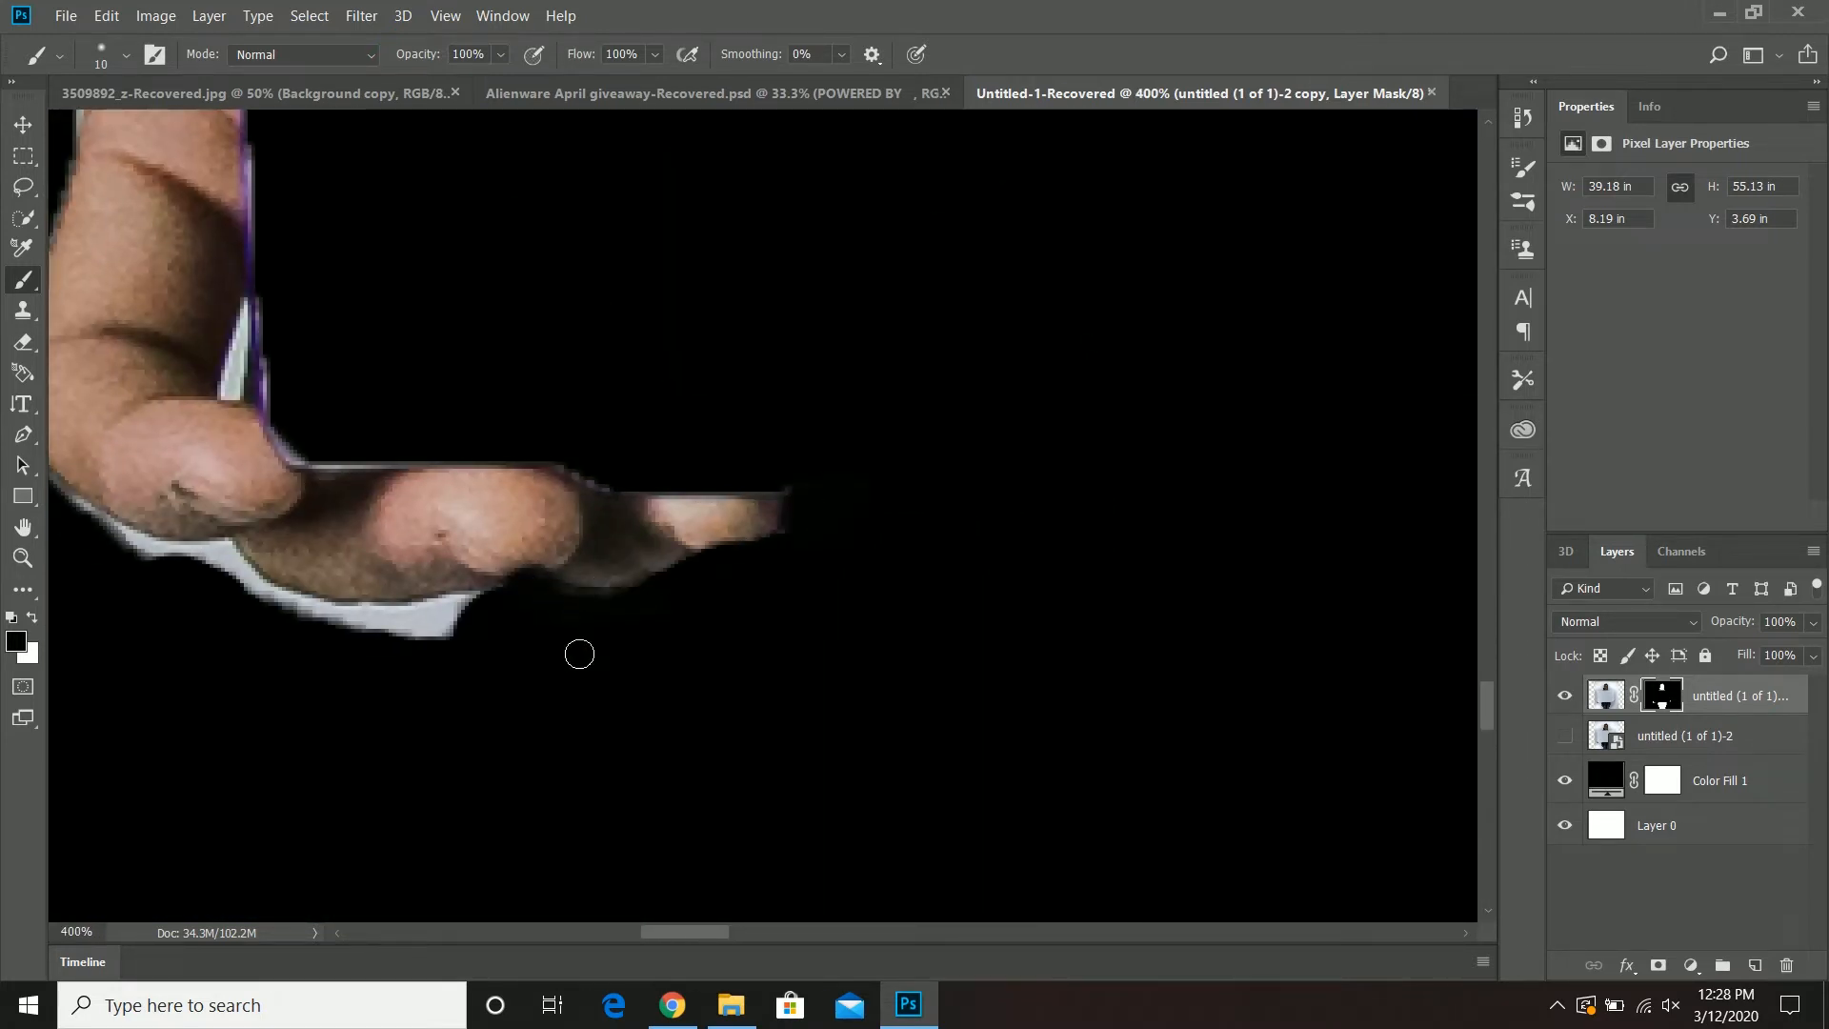
- Paint out the remaining white fringe under the fingers and along the inner edge of the hand on the image's left side
left_click_drag(272, 432, 905, 490)
left_click_drag(247, 623, 669, 558)
mouse_move(438, 387)
left_mouse_down()
mouse_move(487, 442)
mouse_move(897, 554)
left_mouse_up()
mouse_move(637, 500)
left_mouse_down()
mouse_move(788, 547)
mouse_move(905, 529)
left_mouse_up()
mouse_move(679, 321)
left_mouse_down()
mouse_move(895, 633)
mouse_move(880, 615)
mouse_move(896, 558)
mouse_move(960, 698)
left_mouse_up()
mouse_move(918, 614)
left_mouse_down()
mouse_move(924, 347)
mouse_move(939, 569)
left_mouse_up()
mouse_move(935, 400)
left_mouse_down()
mouse_move(984, 604)
mouse_move(991, 488)
left_mouse_up()
mouse_move(778, 648)
left_mouse_down()
mouse_move(801, 638)
mouse_move(734, 711)
left_mouse_up()
left_click_drag(759, 400, 798, 509)
mouse_move(797, 509)
left_mouse_down()
mouse_move(727, 645)
mouse_move(935, 416)
mouse_move(962, 436)
left_mouse_up()
key("ctrl+minus")
key("ctrl+minus")
key("ctrl+minus")
key("ctrl+minus")
key("ctrl+minus")
key("ctrl+minus")
left_click_drag(1125, 498, 970, 657)
key("ctrl+minus")
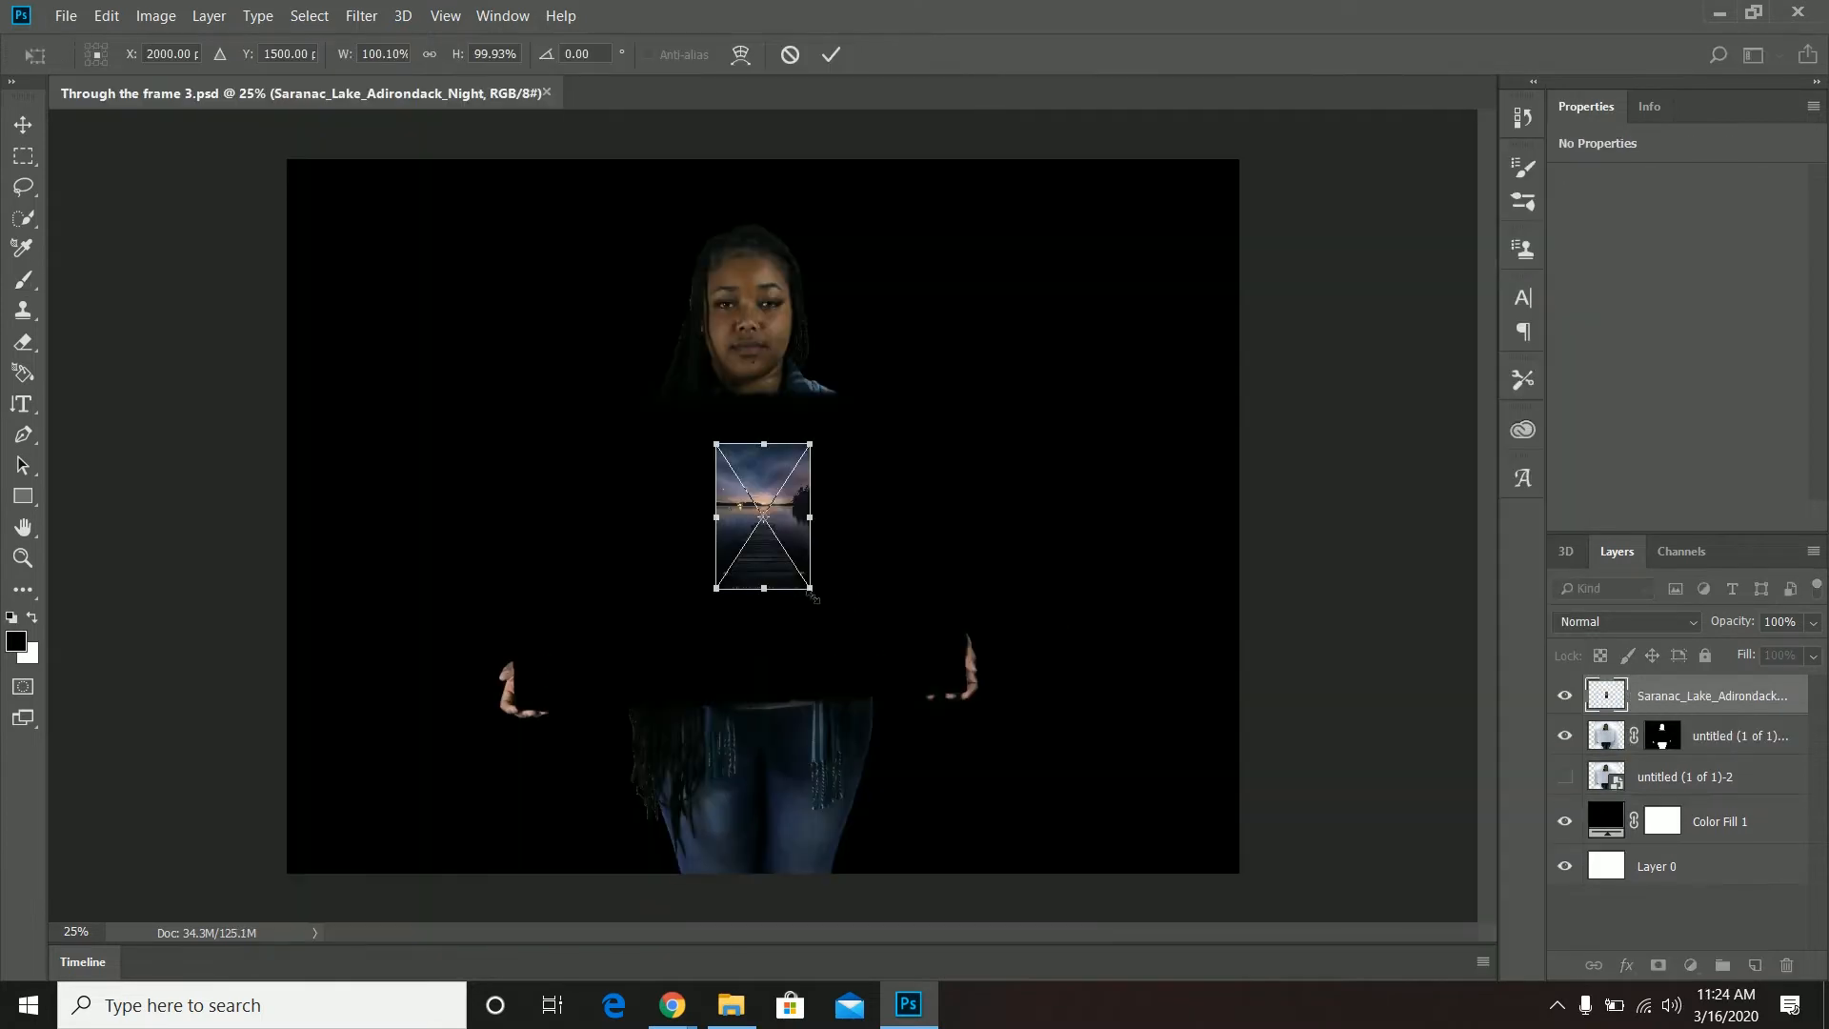
- Scale the Saranac_Lake_Adirondack_Night photo to about 823% wide by 821% high, centre it on the canvas, and move its layer below untitled (1 of 1)-2
left_click_drag(812, 597, 1248, 929)
left_click_drag(953, 763, 667, 479)
left_click_drag(810, 747, 1243, 922)
left_click_drag(905, 786, 843, 666)
key("ctrl+minus")
left_click_drag(894, 803, 1105, 893)
left_click_drag(905, 828, 890, 747)
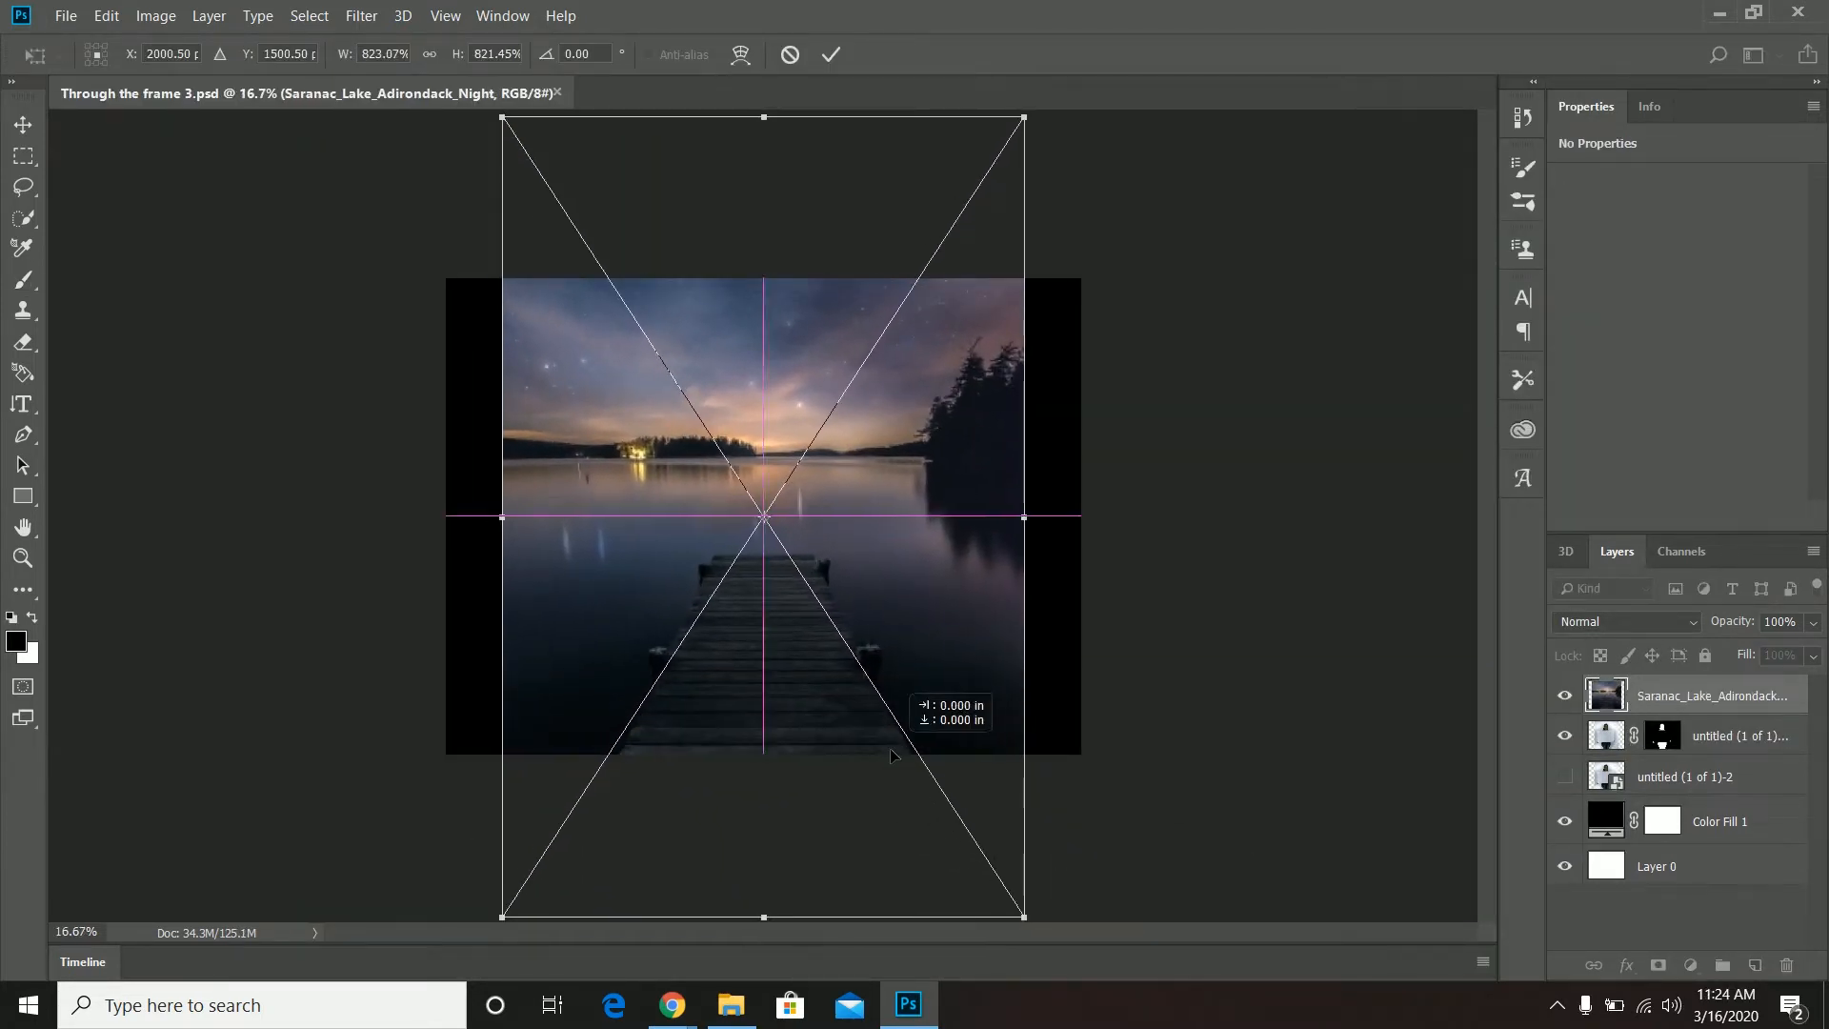
key("Return")
left_click_drag(1691, 695, 1691, 797)
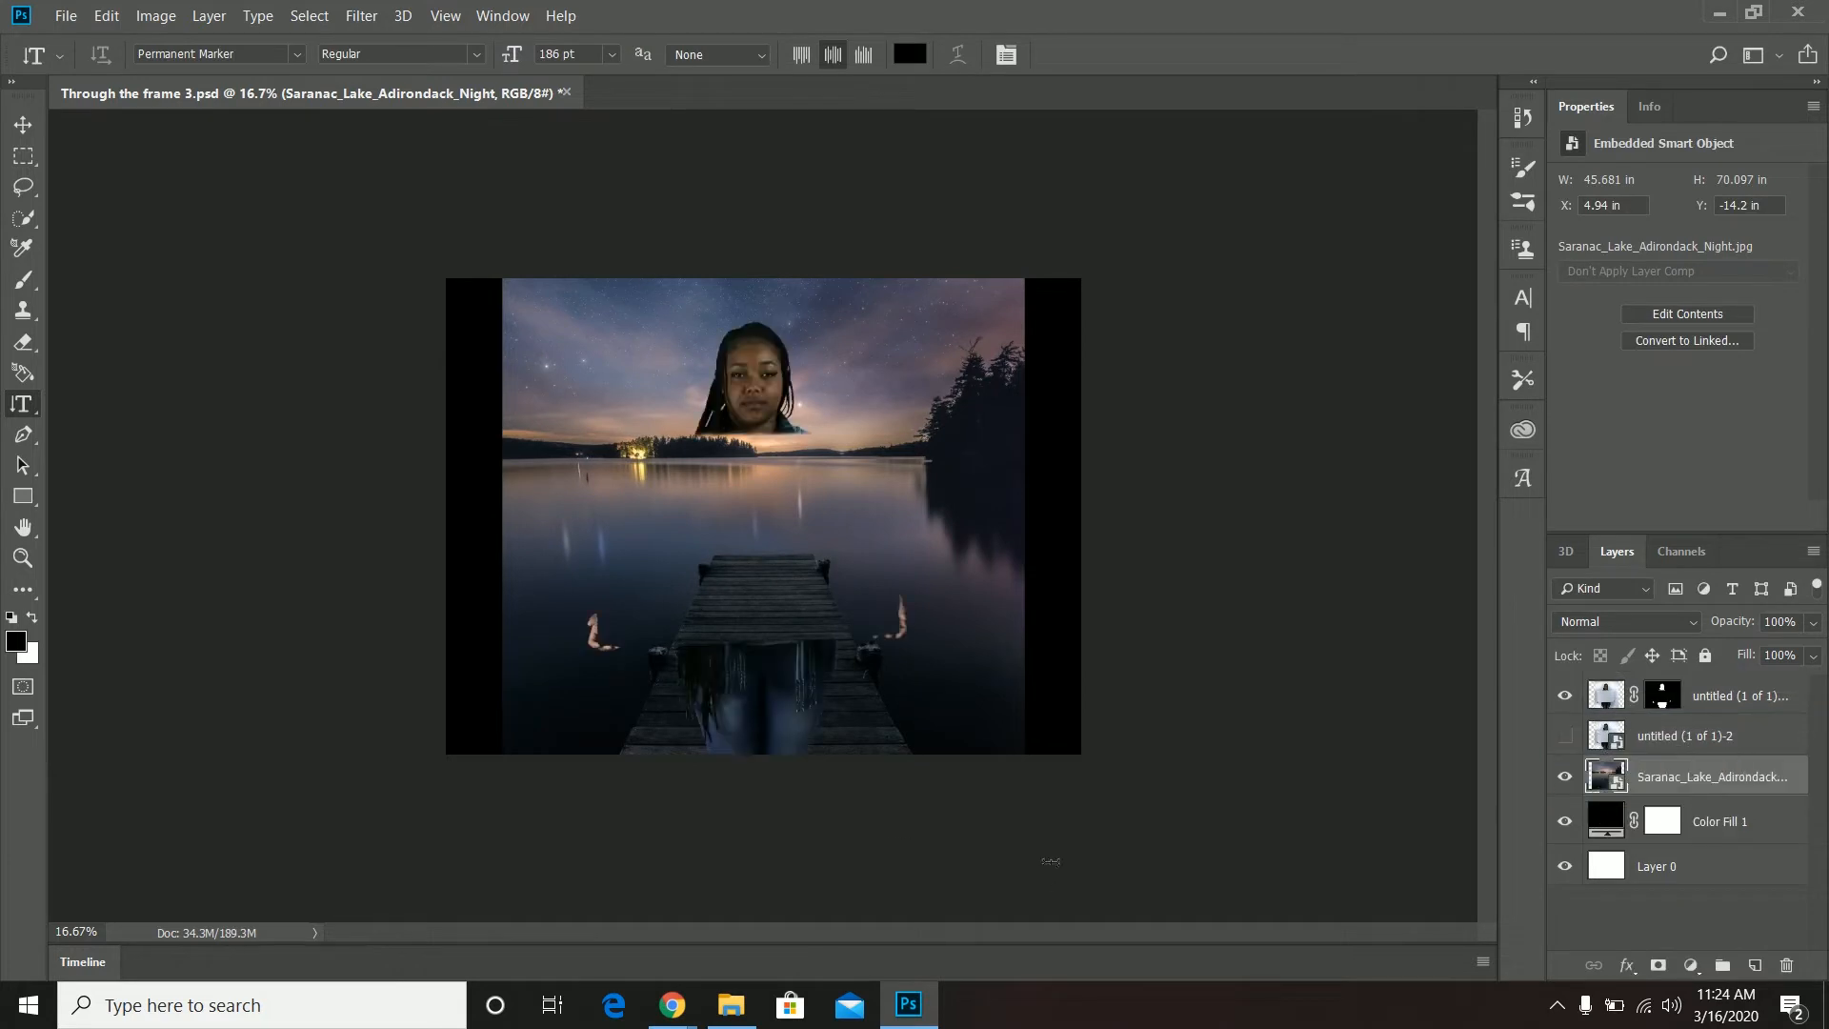
- Open the gold picture frame image 3509892_z.jpg as a separate document
left_click(731, 1004)
left_click_drag(1595, 377, 610, 96)
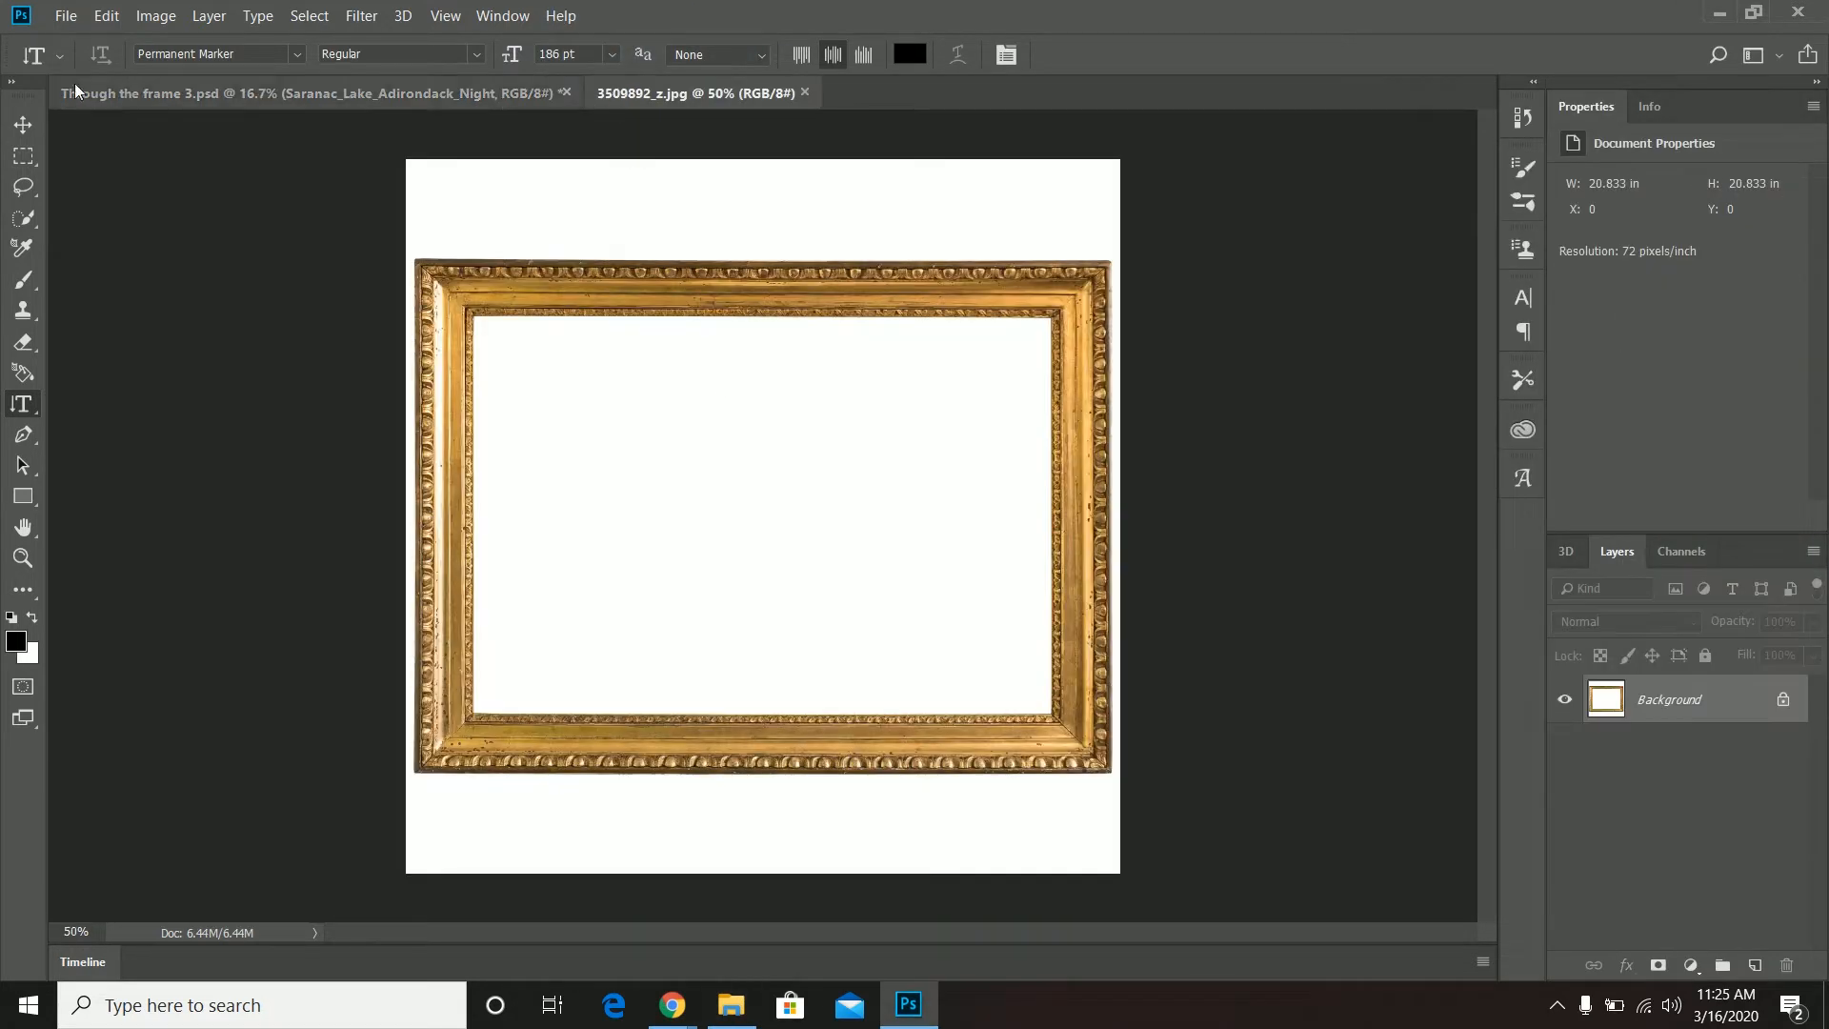
- Select the gold picture frame without its white centre using the Quick Selection tool, subtracting the spill along the inner edge
key("w")
mouse_move(592, 742)
left_mouse_down()
mouse_move(1082, 534)
mouse_move(439, 304)
mouse_move(448, 476)
left_mouse_up()
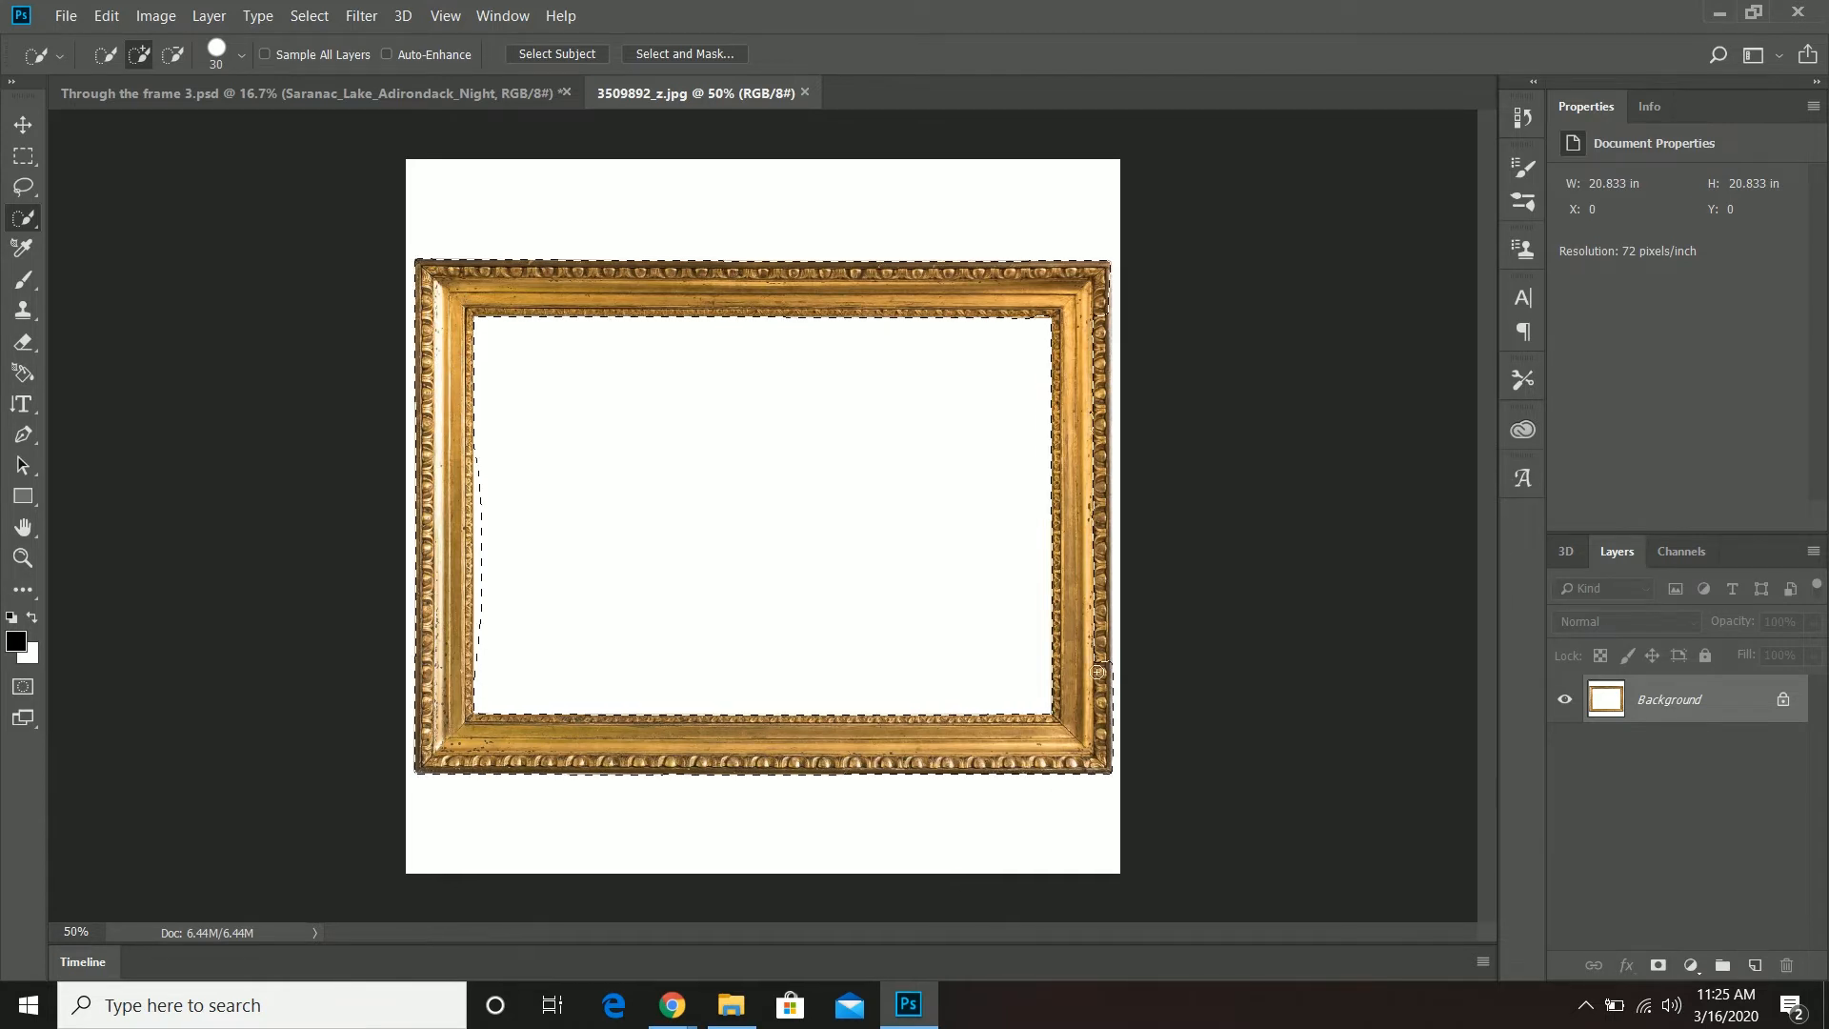
key("alt")
left_click_drag(483, 575, 483, 486)
- Clean the frame selection's inner edge in Select and Mask and output it as a new layer with a layer mask
left_click(684, 54)
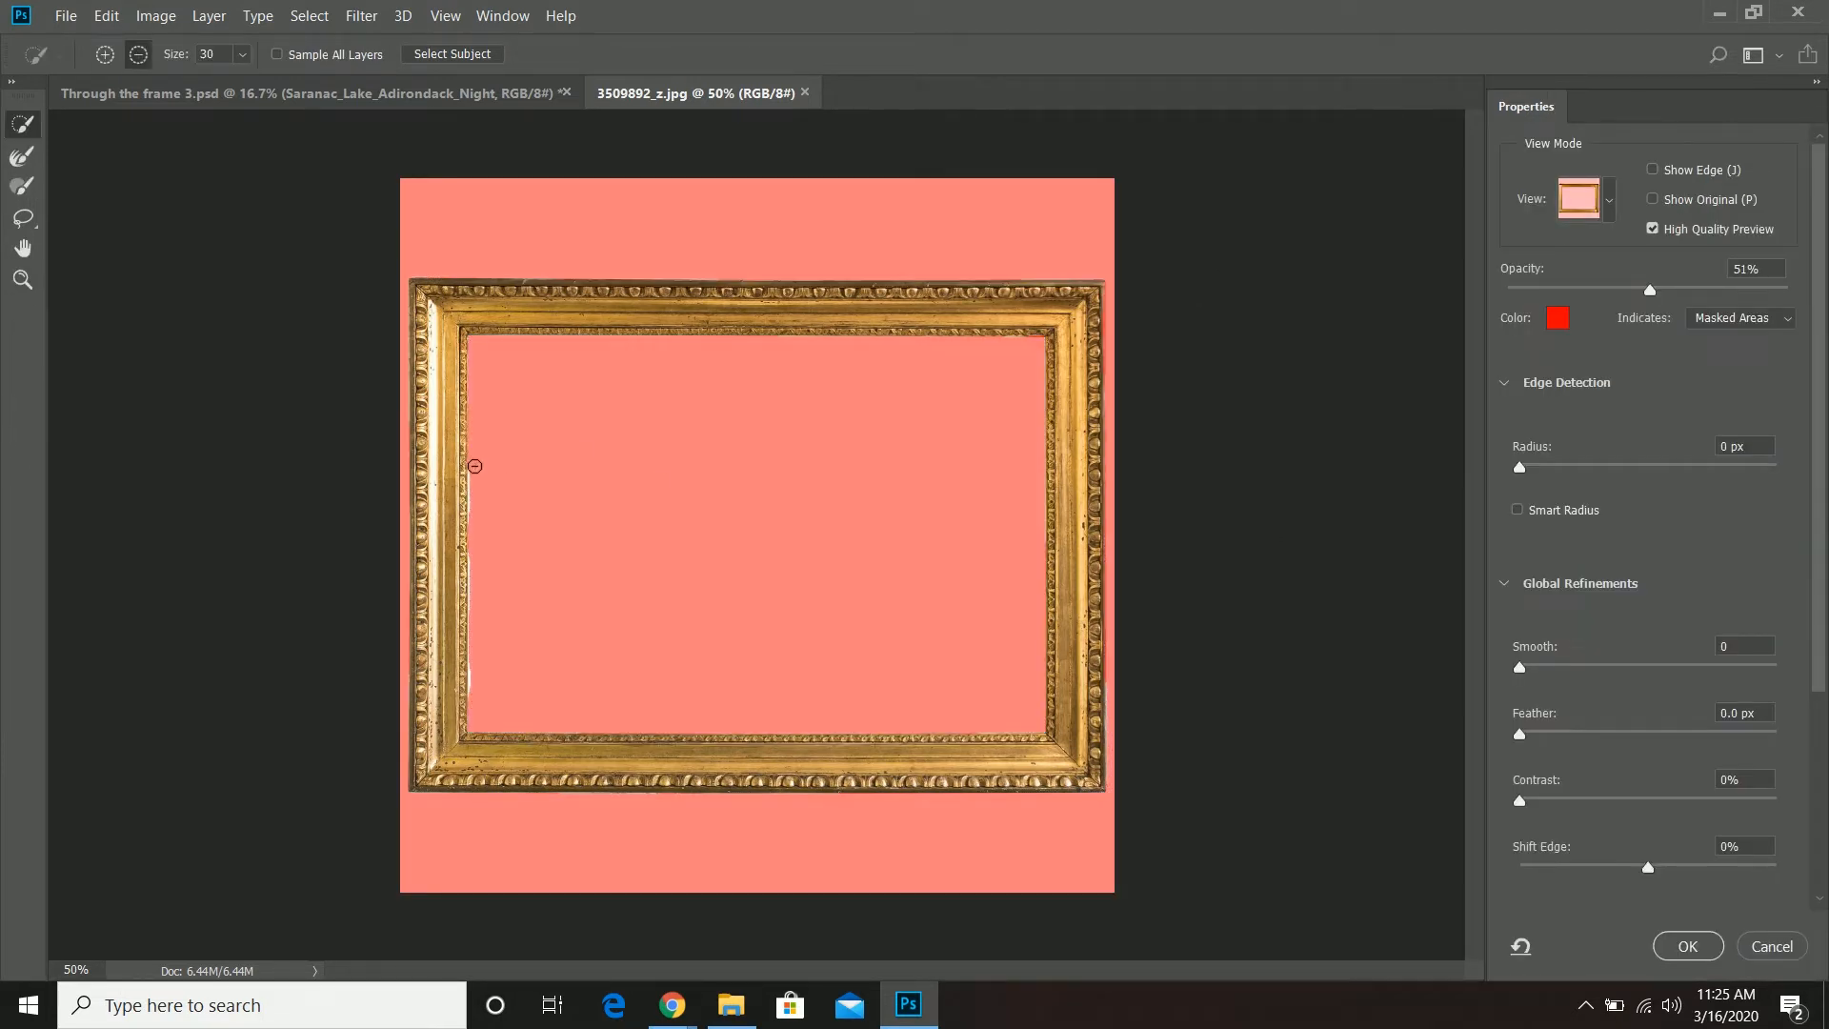
left_click_drag(474, 611, 500, 695)
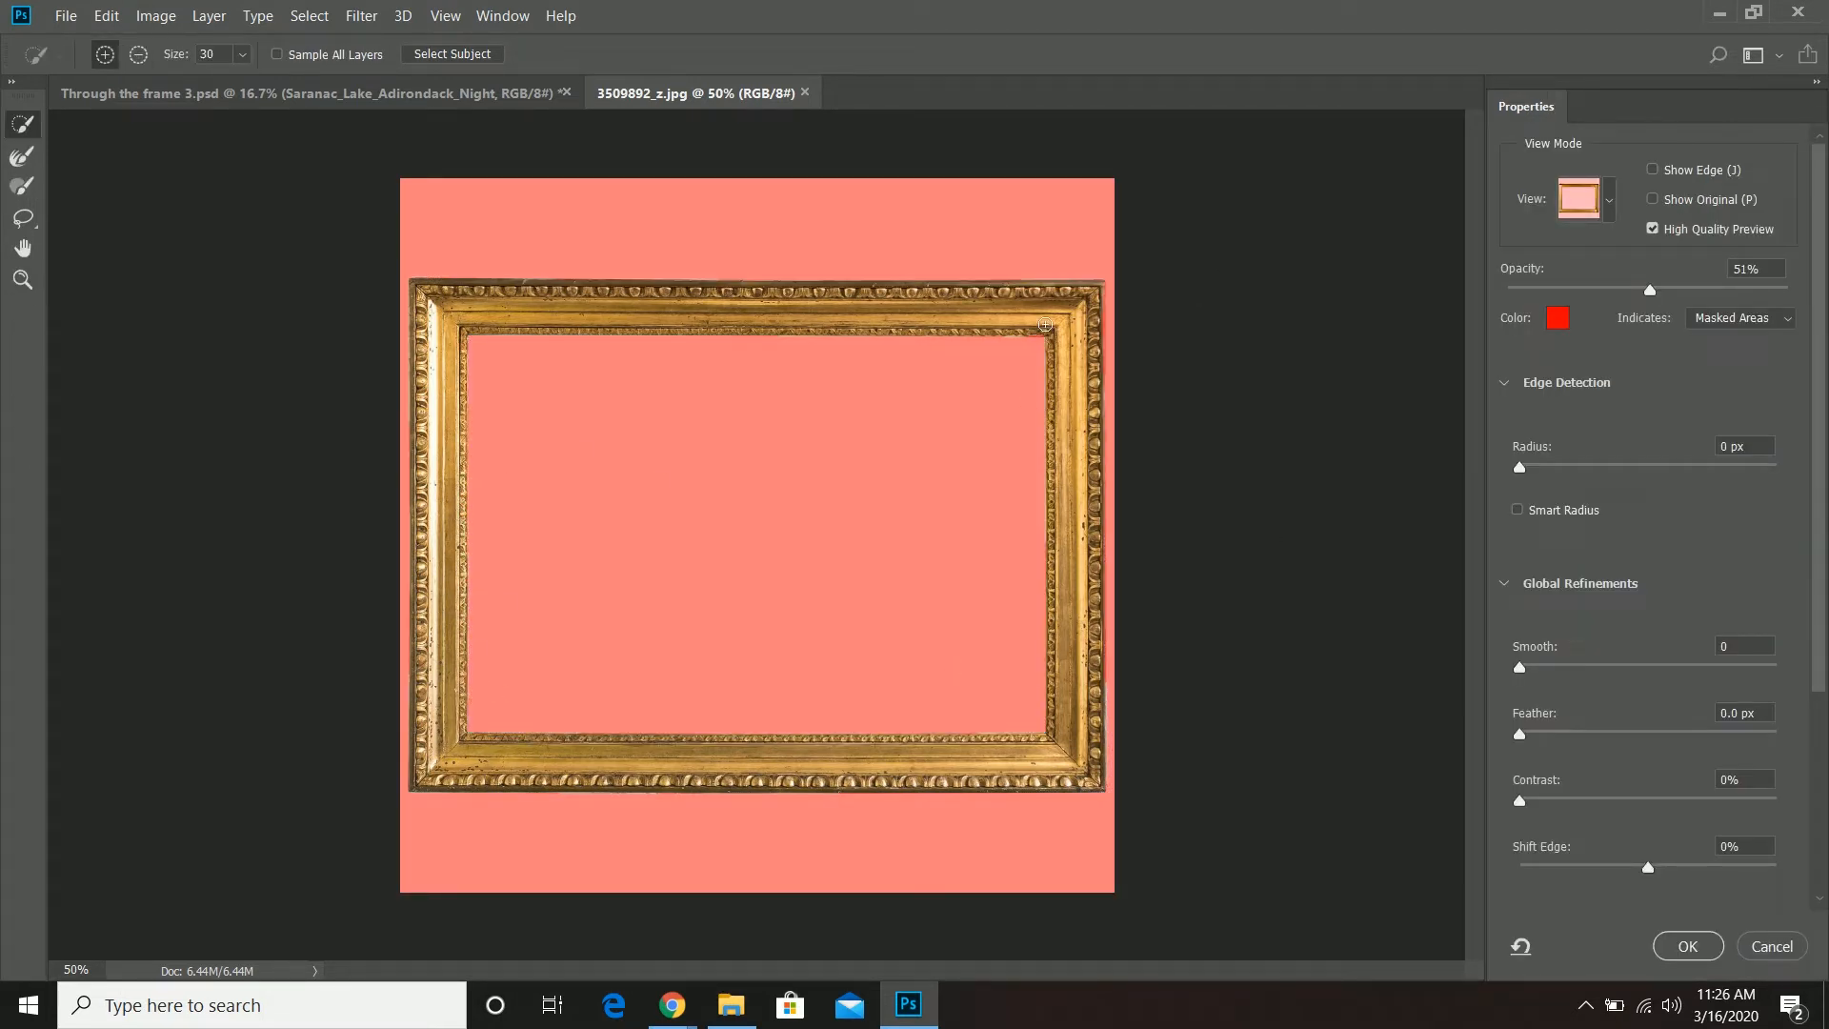
scroll(1684, 867, "down", 4)
left_click(1658, 836)
left_click(1641, 913)
left_click(1690, 943)
- Bring the cut-out gold frame into Through the frame 3.psd and roughly scale, rotate and position it over the woman's board
left_click_drag(1607, 700, 755, 540)
key("ctrl+t")
mouse_move(843, 630)
left_mouse_down()
mouse_move(912, 682)
mouse_move(838, 603)
left_mouse_up()
left_click_drag(912, 710, 857, 666)
left_click_drag(890, 530, 896, 531)
left_click_drag(895, 378, 899, 370)
left_click_drag(825, 488, 827, 490)
left_click_drag(743, 378, 744, 388)
- Fine-tune the frame's size and tilt so its lower corners sit in both hands, with the layer about 28.1 by 26.83 in
key("ctrl+plus")
key("ctrl+plus")
key("ctrl+plus")
left_click_drag(1140, 732, 1089, 633)
left_click_drag(1135, 476, 1130, 474)
left_click_drag(1229, 655, 1218, 452)
left_click_drag(653, 729, 653, 723)
left_click_drag(1125, 747, 1144, 672)
left_click_drag(1041, 643, 1035, 639)
left_click_drag(167, 294, 180, 288)
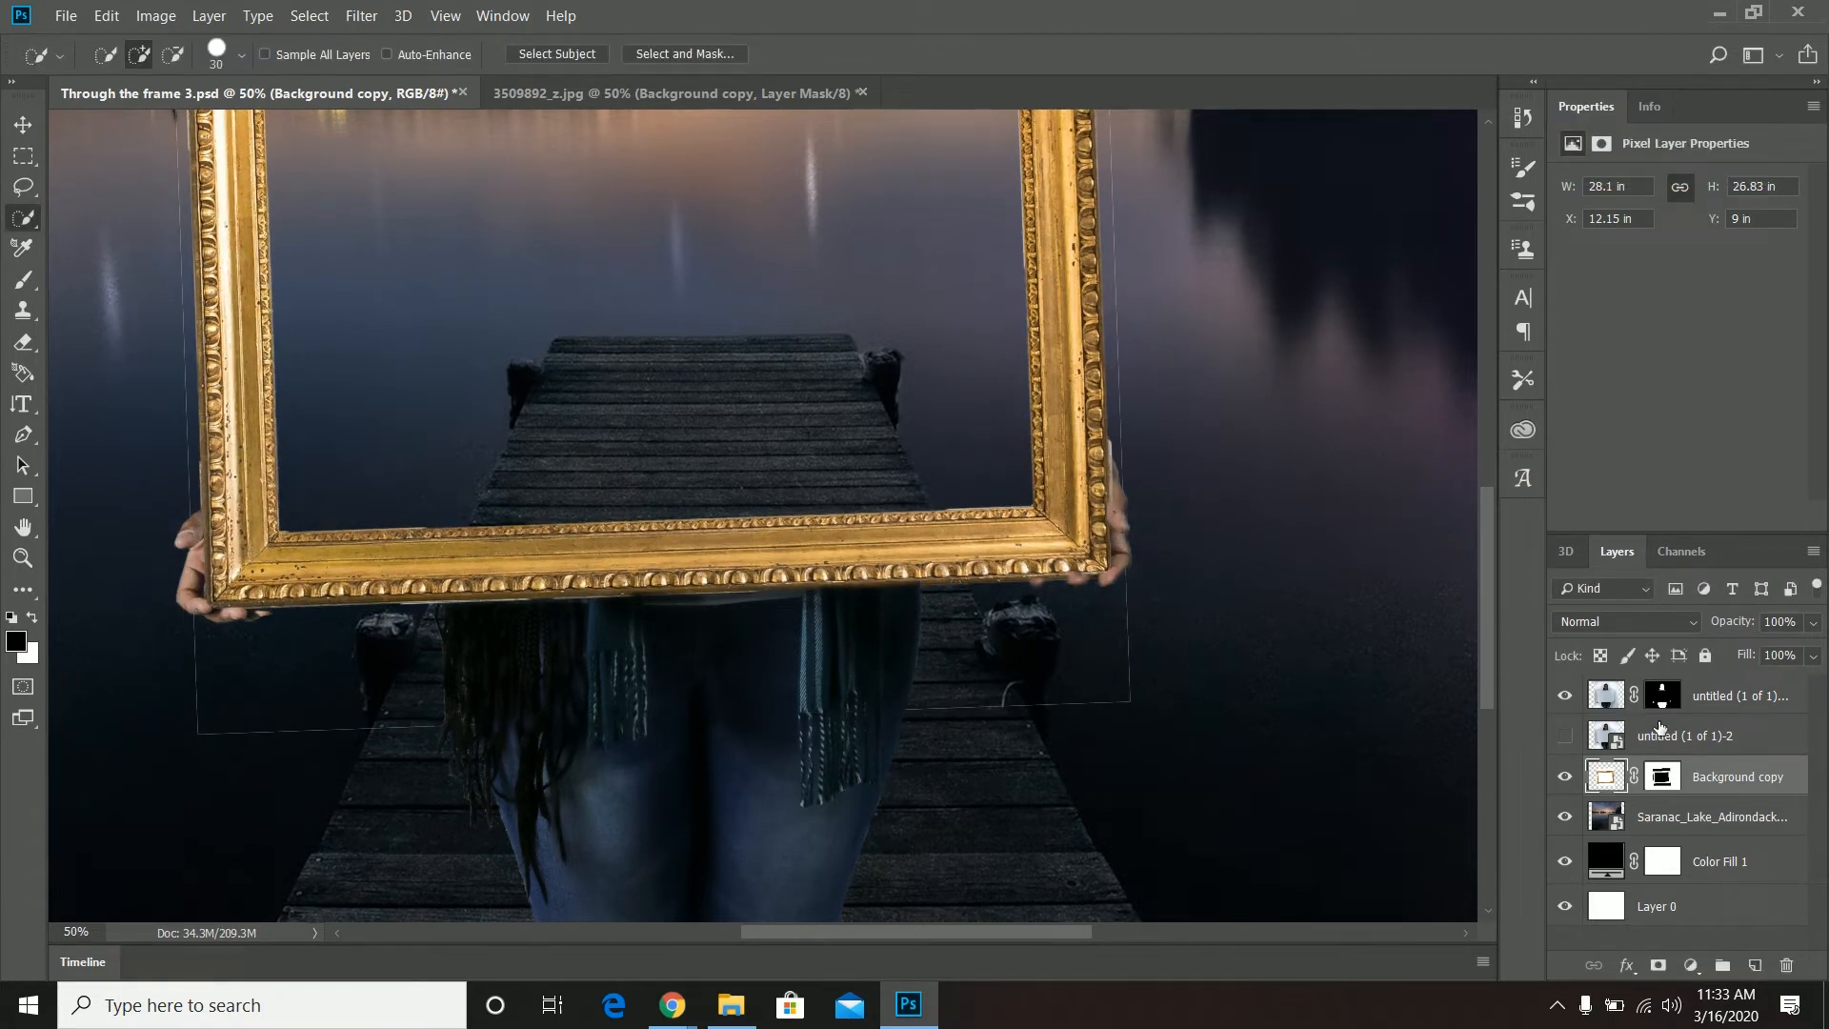
- Target the gold frame layer's mask with an 80 px brush and lower the layer's opacity to 36%
left_click(1663, 776)
key("b")
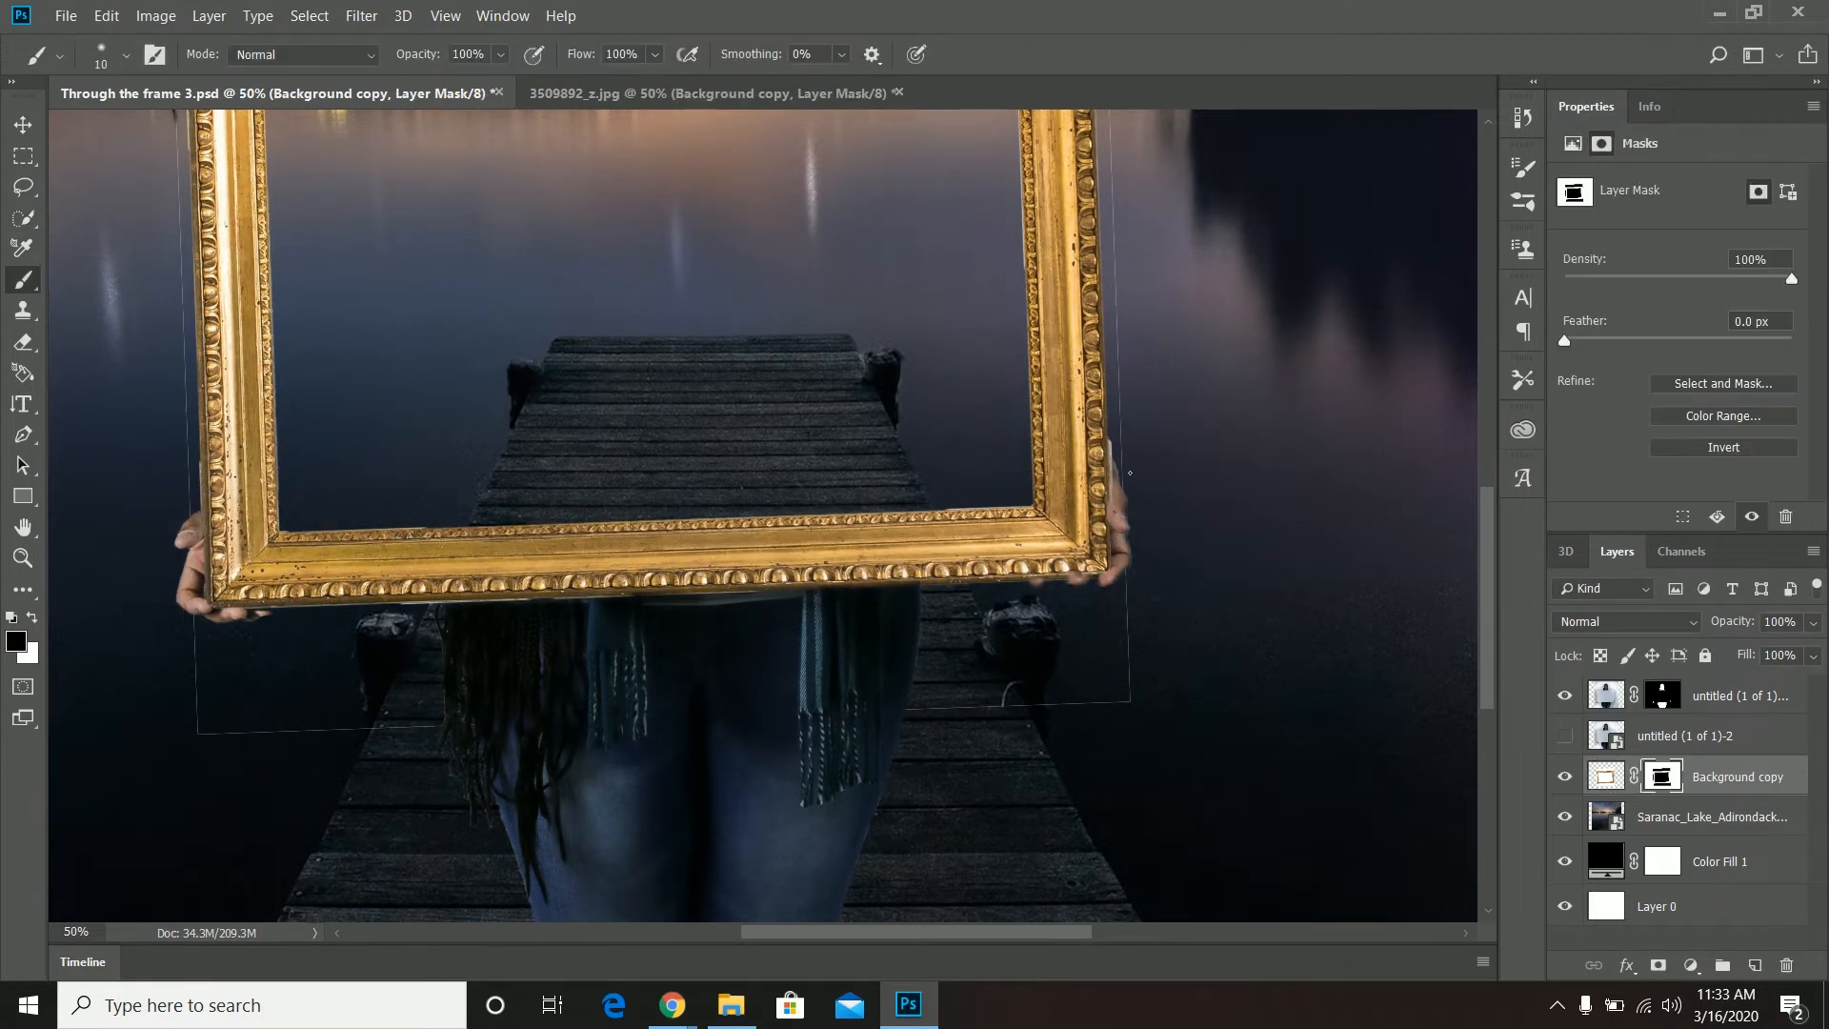
key("ctrl+minus")
key("ctrl+minus")
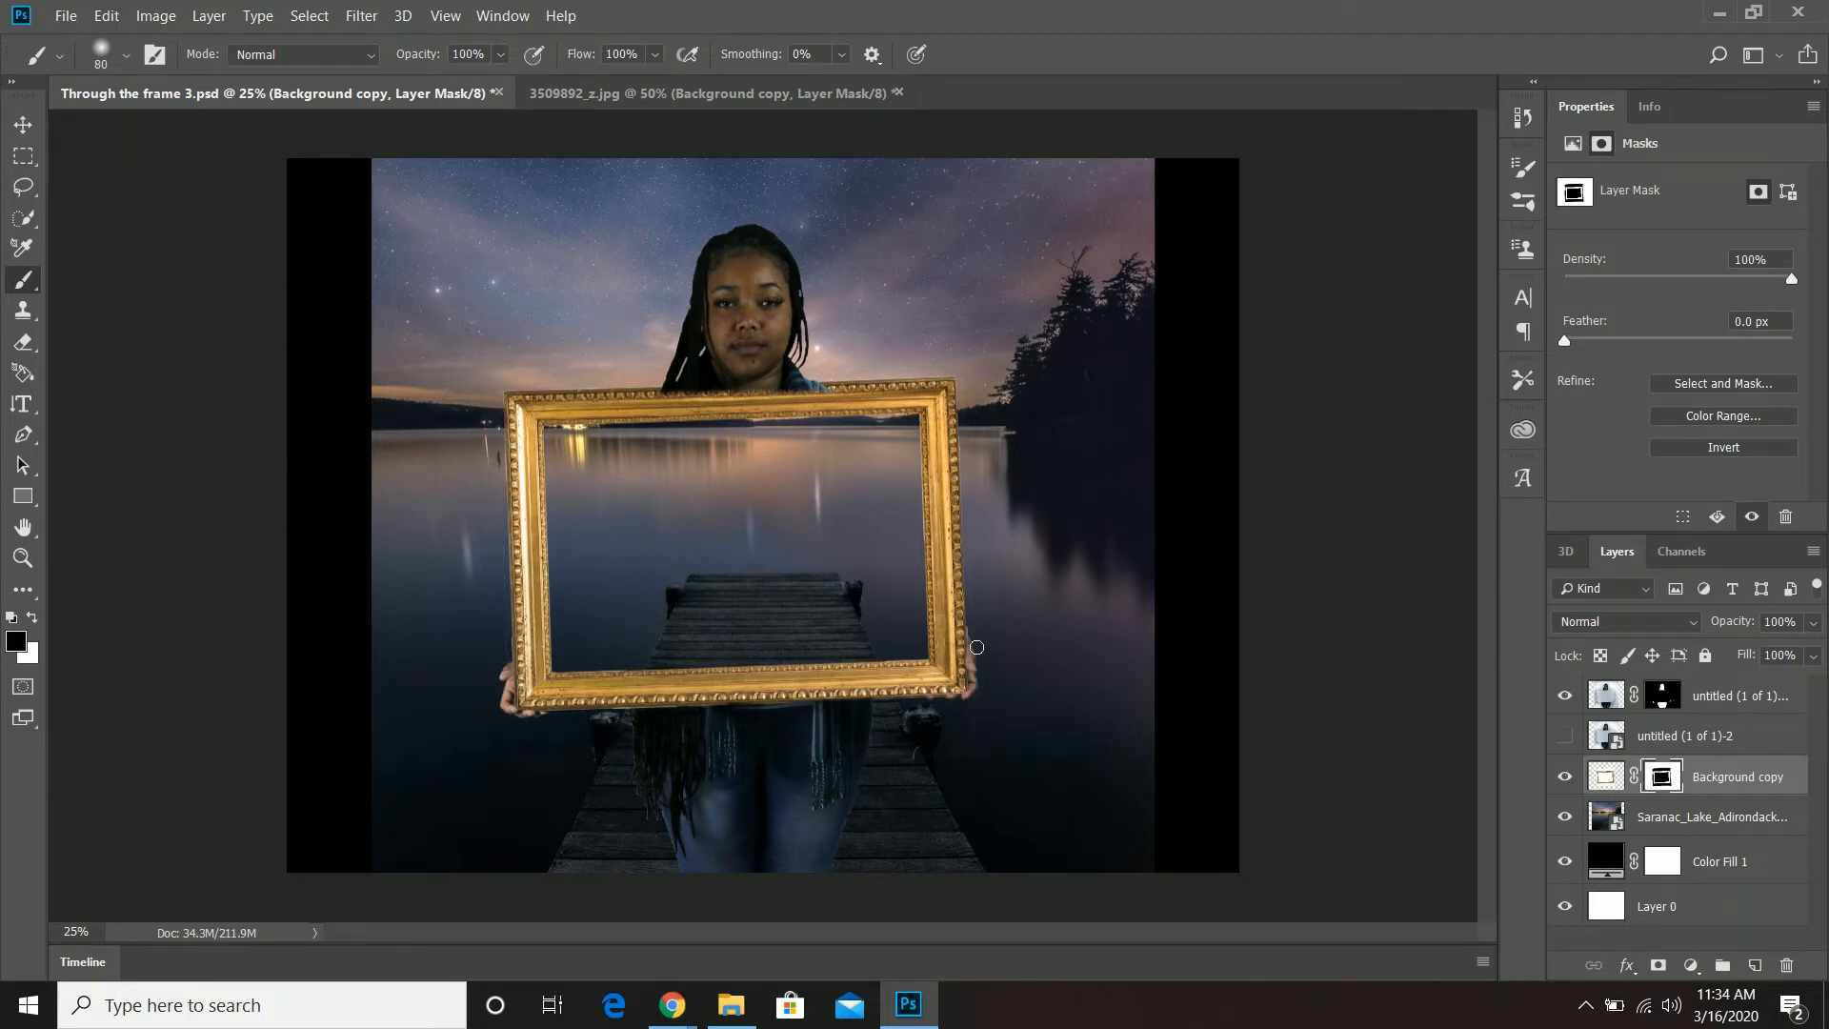
key("ctrl+plus")
key("ctrl+plus")
key("ctrl+plus")
key("ctrl+plus")
left_click_drag(1078, 804, 557, 328)
left_click(1813, 621)
left_click_drag(1814, 652, 1724, 654)
left_click(1064, 491)
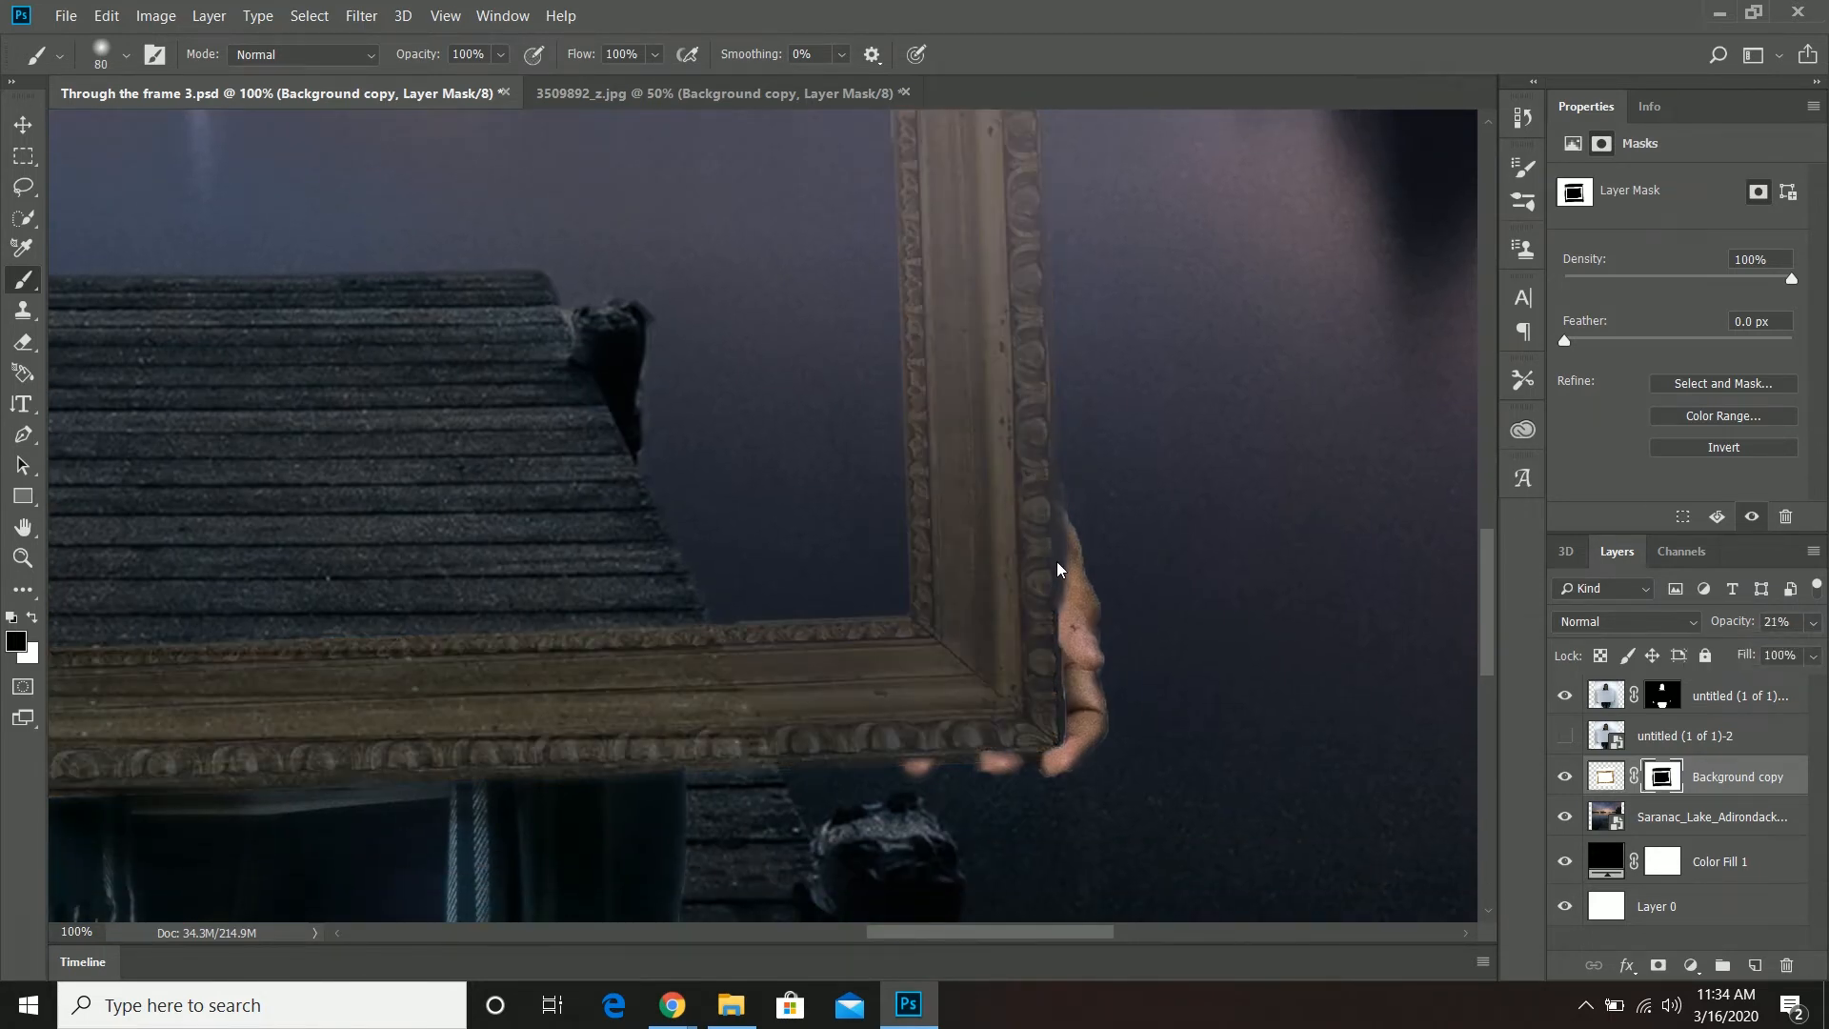
left_click(1813, 621)
mouse_move(1724, 654)
left_mouse_down()
mouse_move(1760, 654)
mouse_move(1740, 654)
left_mouse_up()
left_click(953, 752)
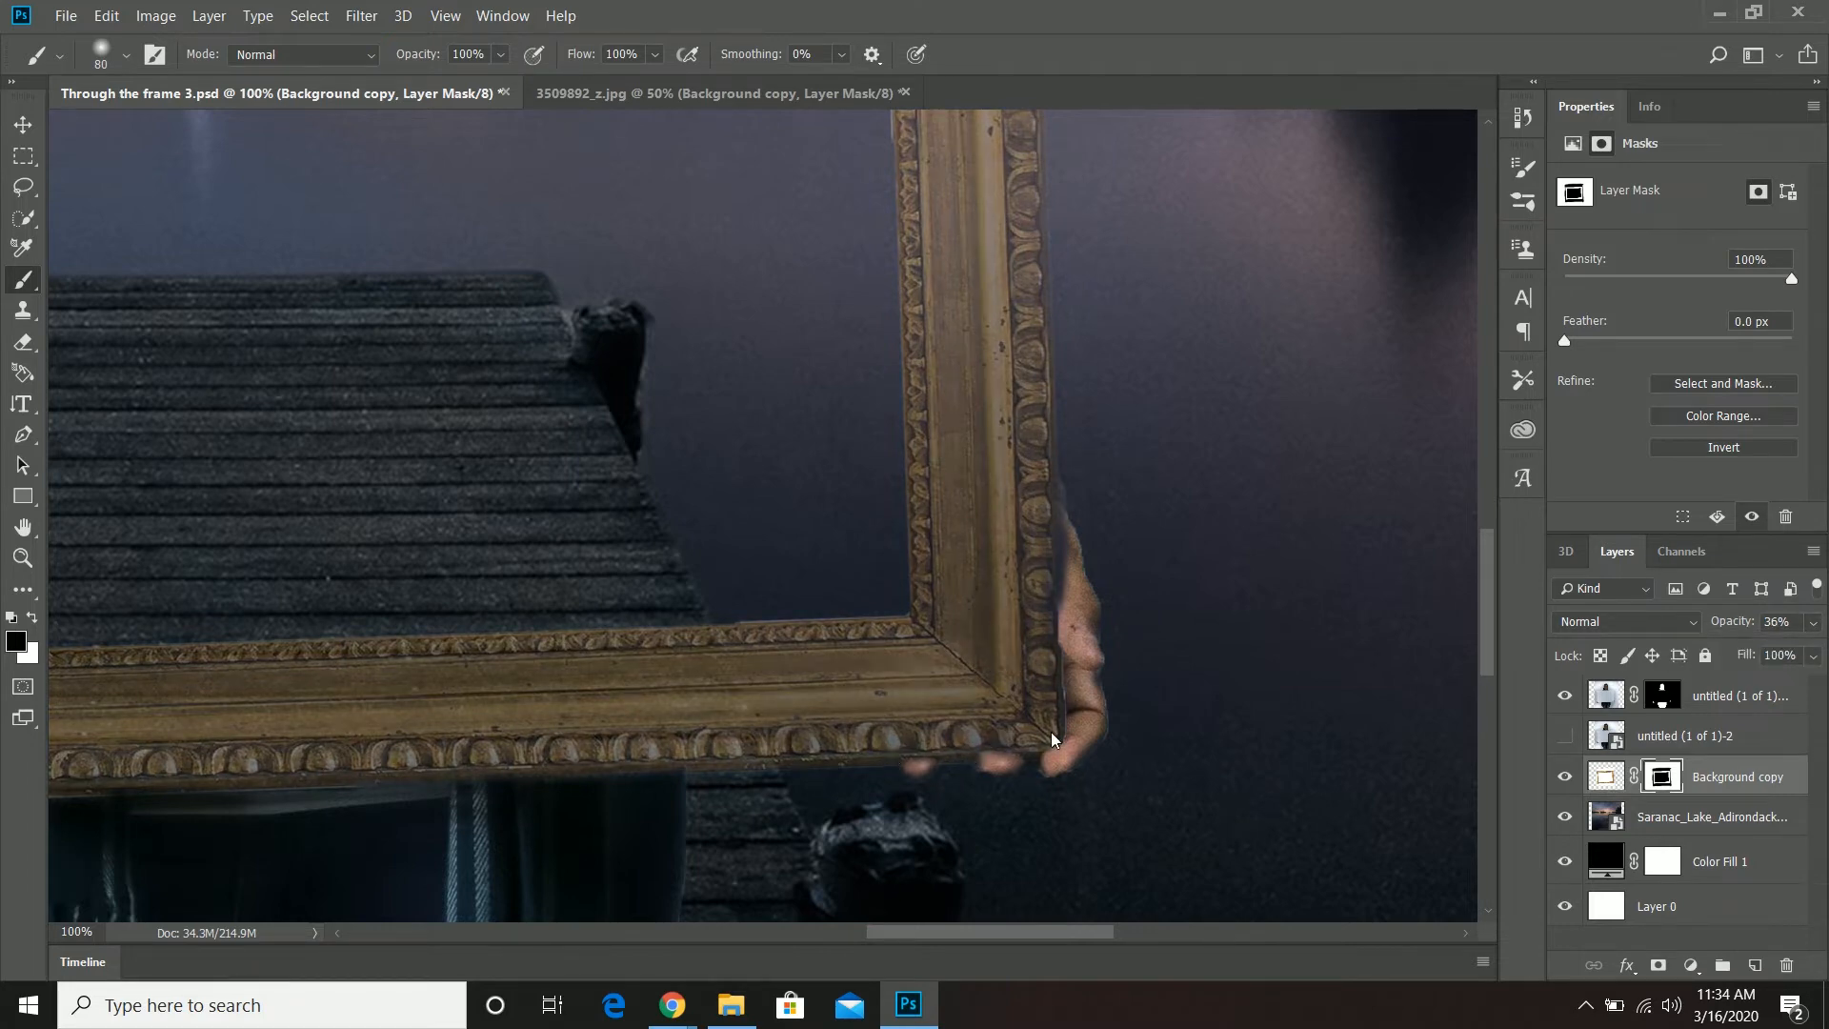
- Try a brush dab on the frame's mask near the hand on the image's left side and undo it
left_click_drag(945, 779, 1429, 733)
left_click(787, 659)
key("ctrl+z")
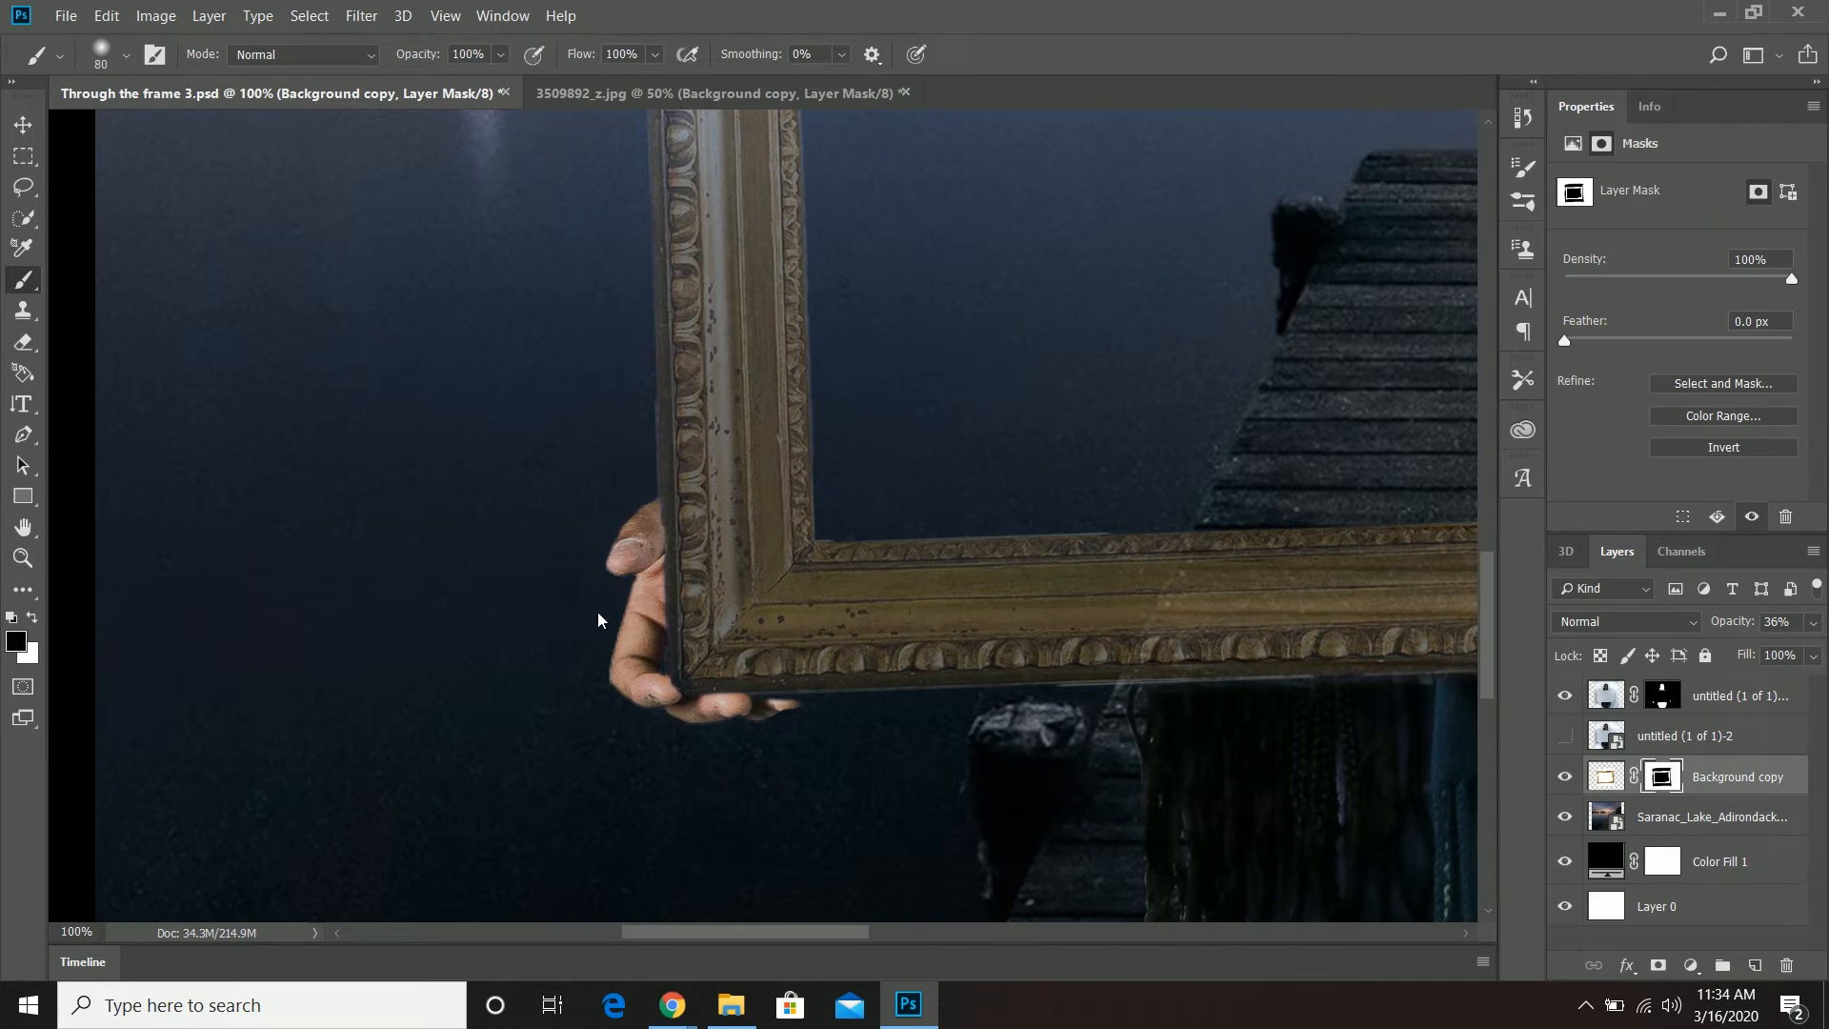
- Brush along the frame's upper edge near the woman's neck on the frame's mask and set the layer's opacity back to 100%
left_click_drag(1144, 239, 739, 768)
left_click_drag(383, 496, 674, 484)
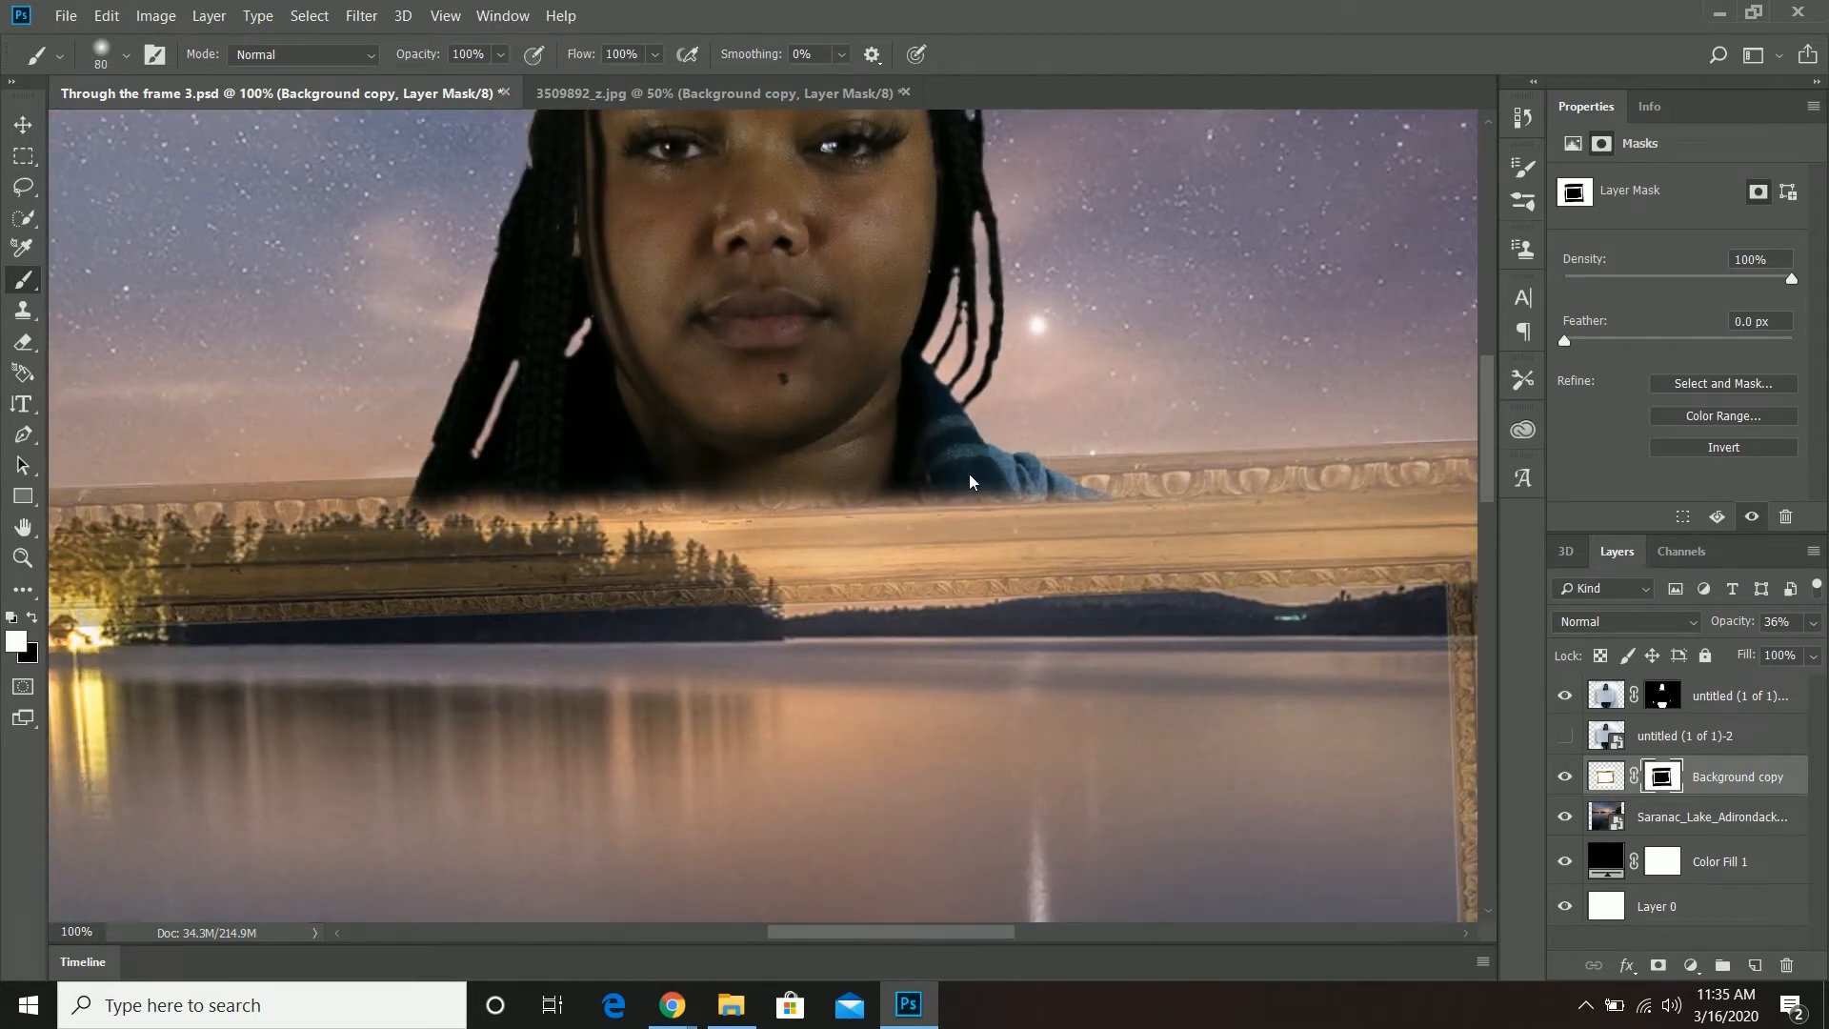
left_click(1813, 623)
left_click_drag(1739, 654, 1816, 654)
left_click(1028, 474)
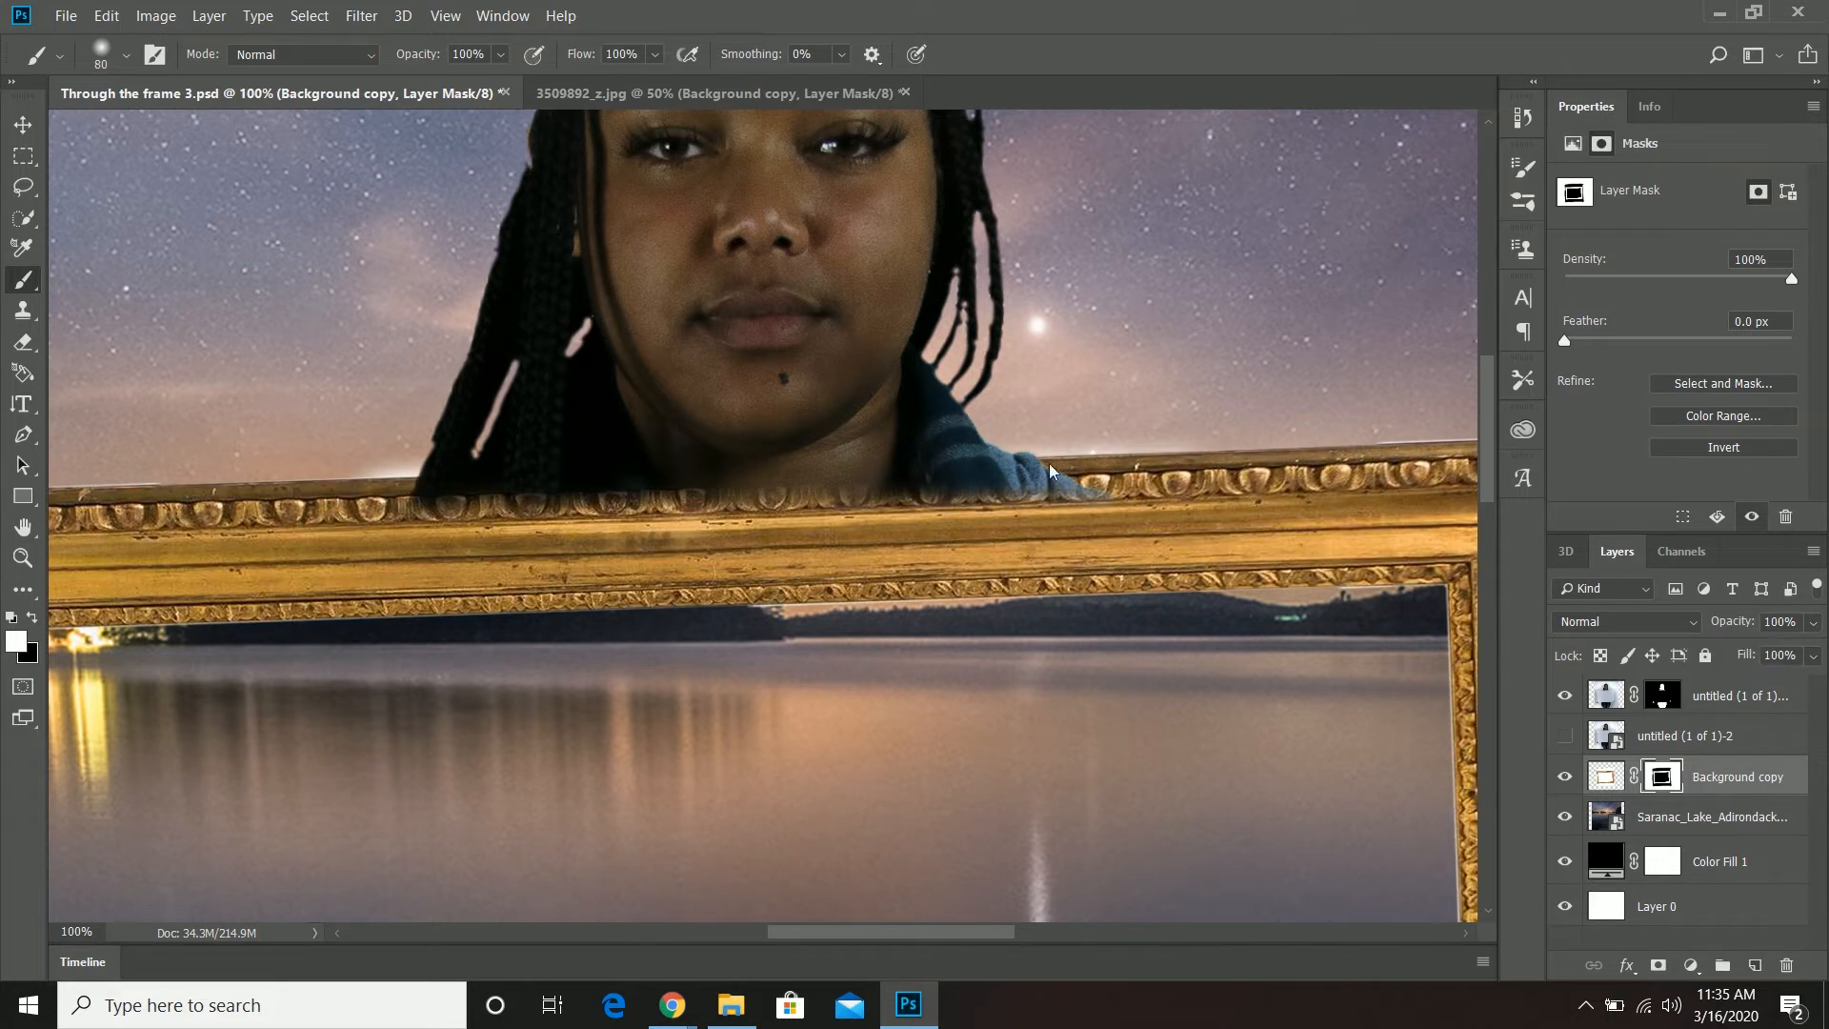
- Paint black on the woman's layer mask to hide her neck and shoulder where they overlap the frame's upper edge
left_click(1663, 695)
key("x")
left_click_drag(950, 481, 462, 486)
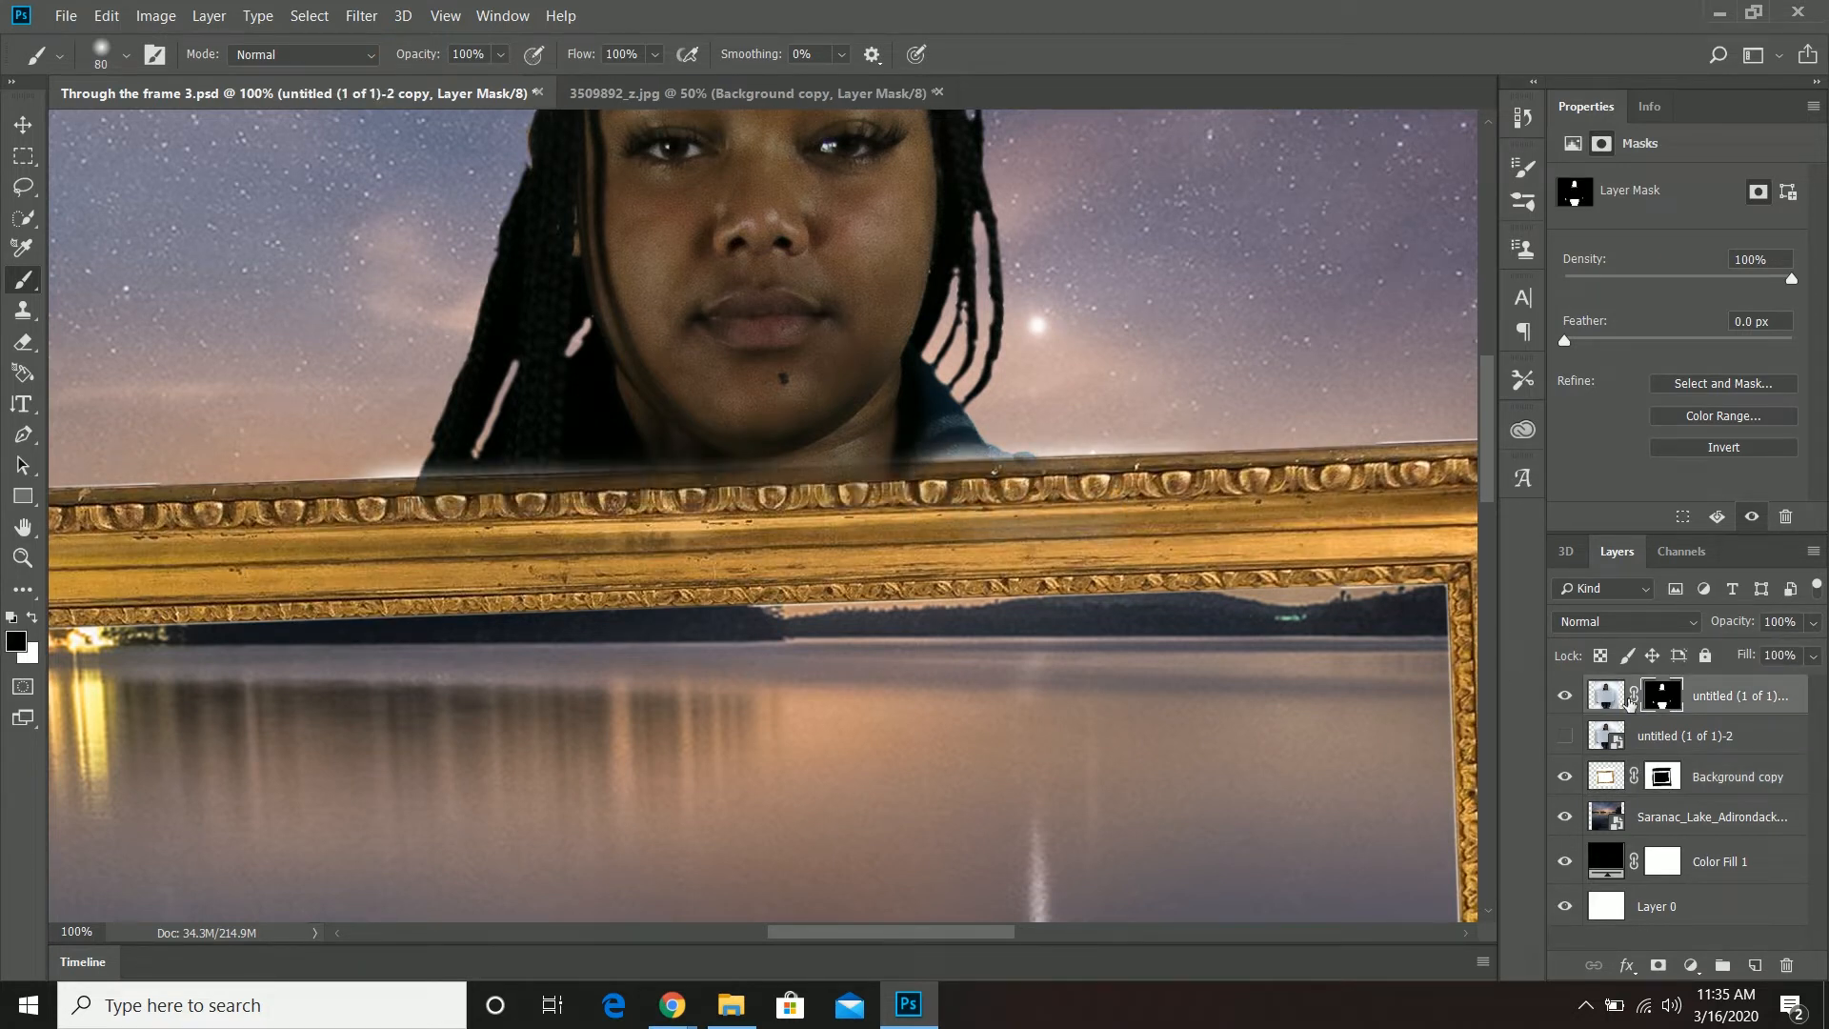
- Clean up the woman's mask along the neckline above the frame with a hard 25 px brush
key("x")
left_click(125, 55)
left_click(159, 307)
left_click_drag(1105, 377, 1133, 375)
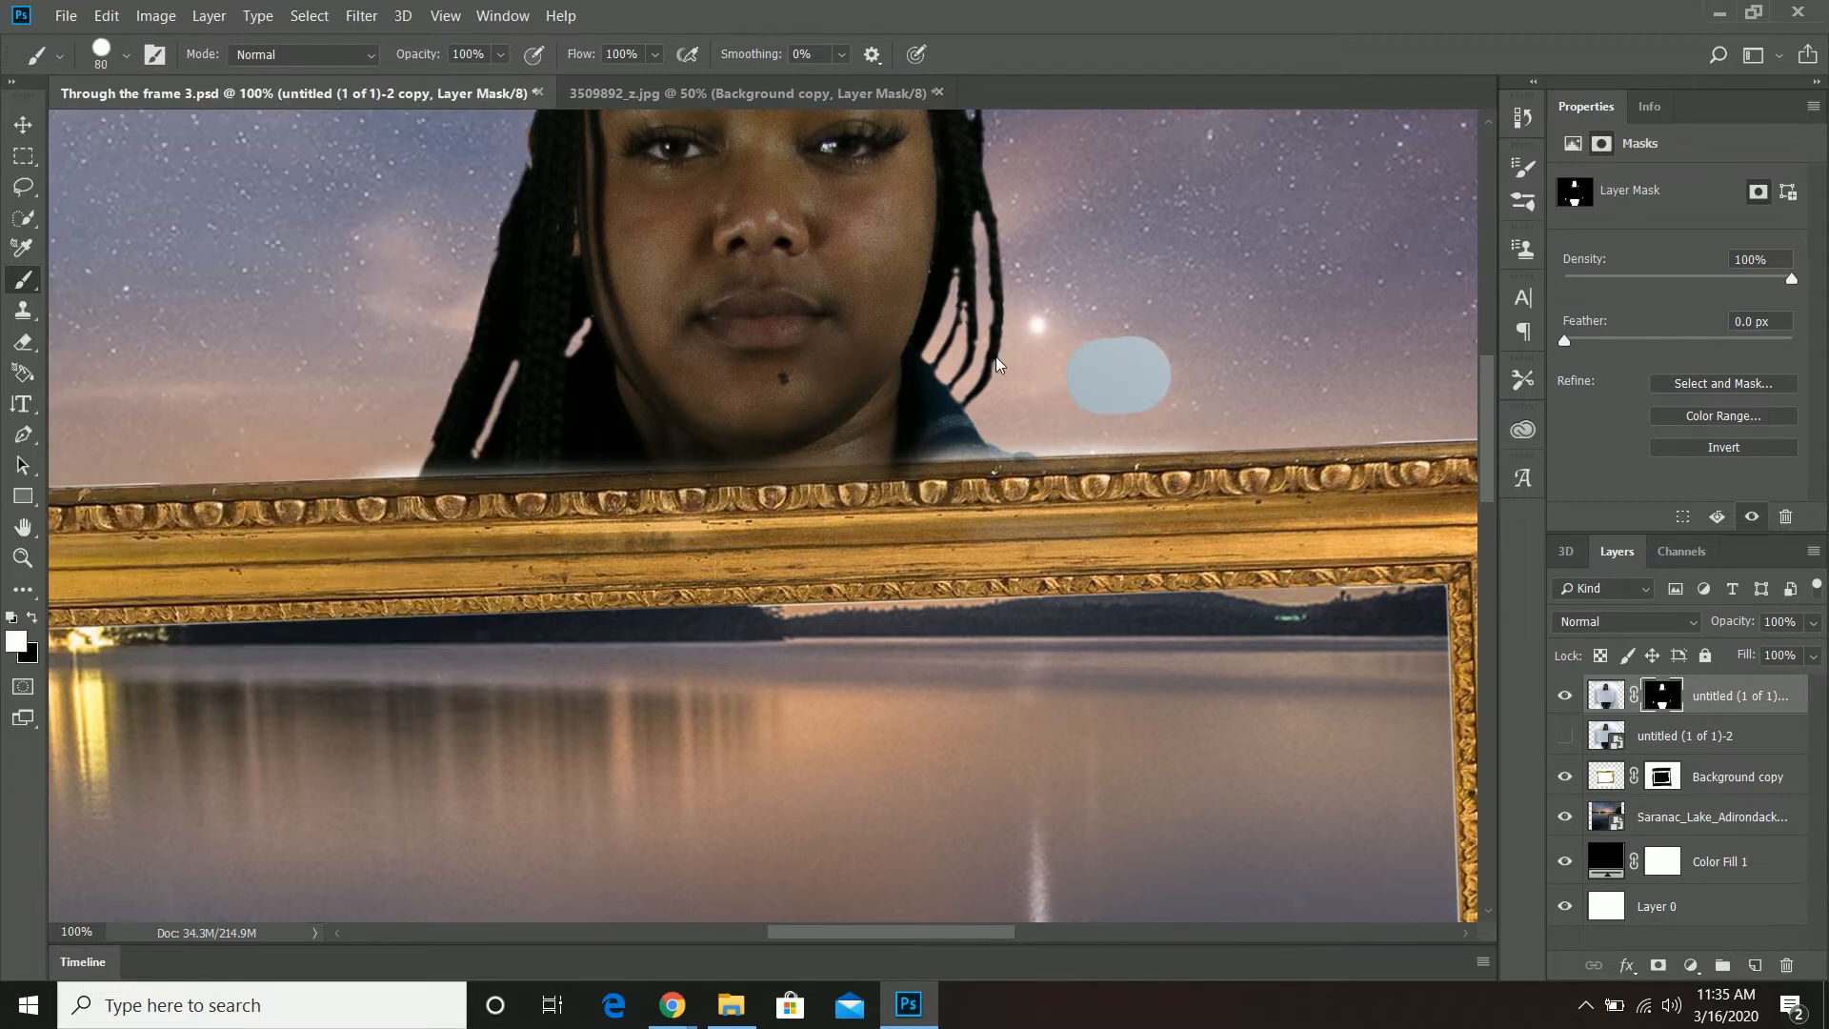
key("x")
key("ctrl+z")
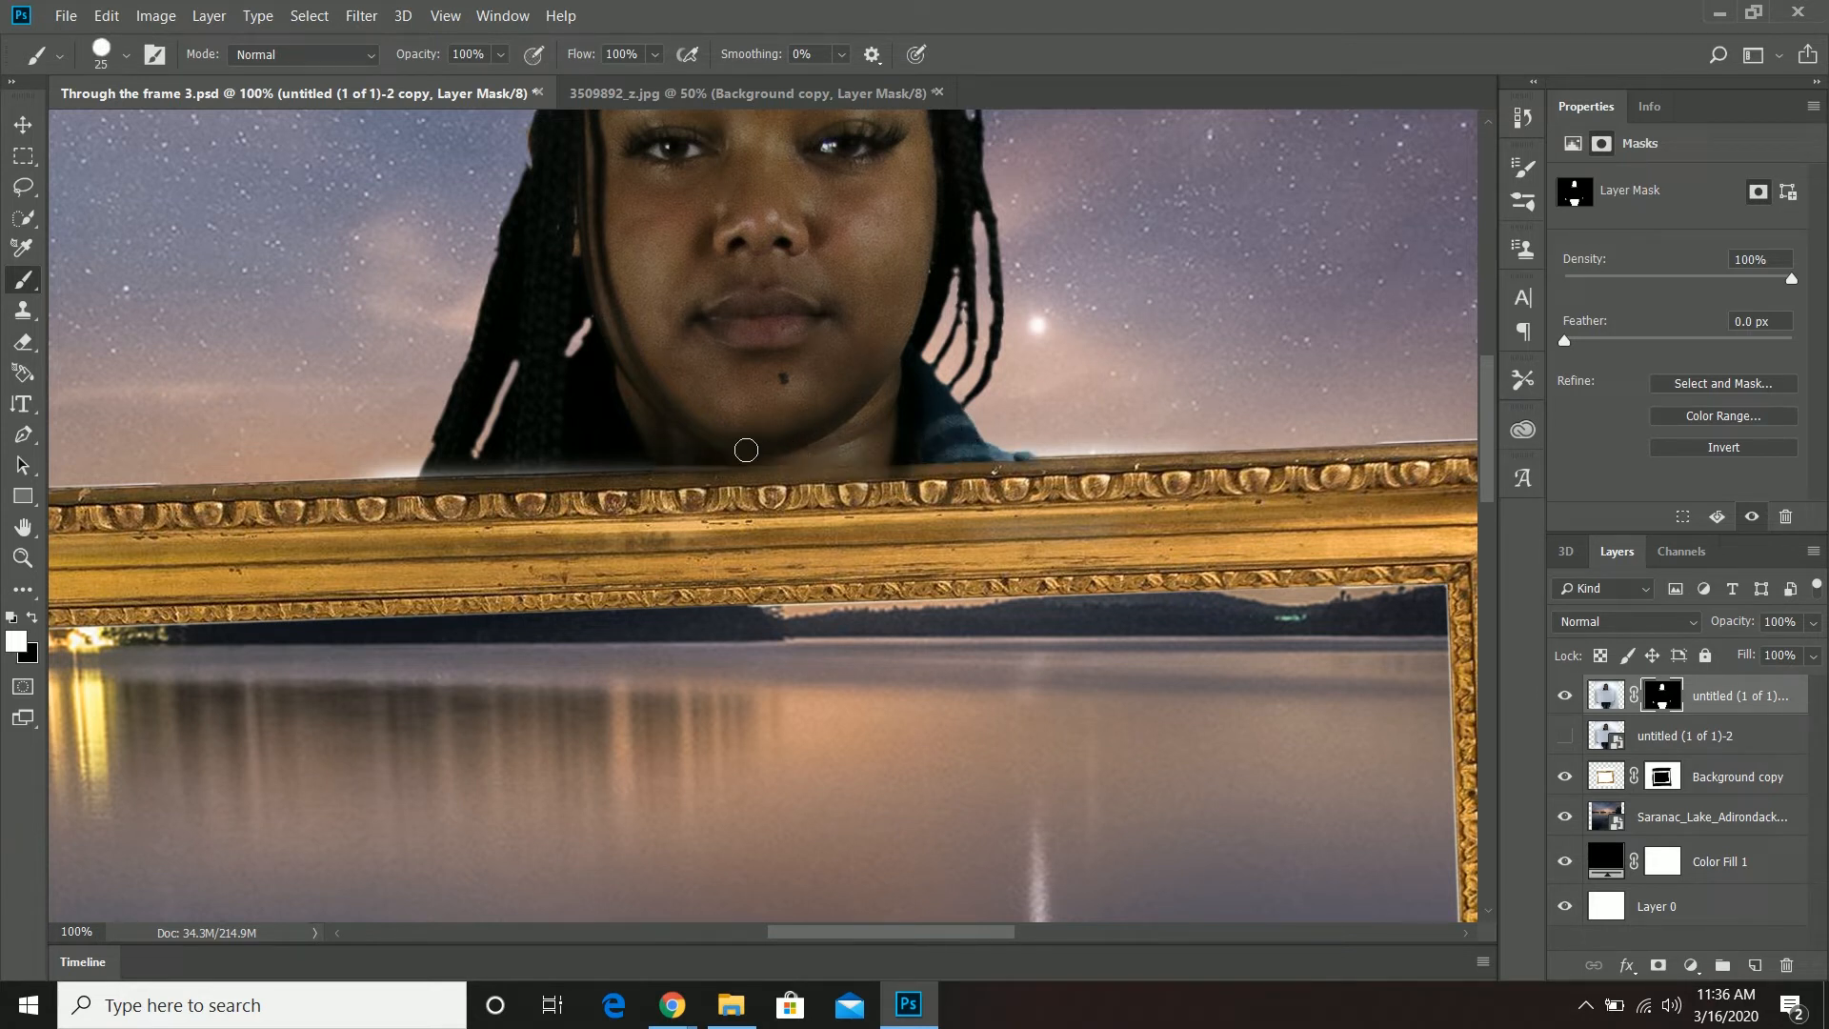
left_click_drag(691, 462, 534, 464)
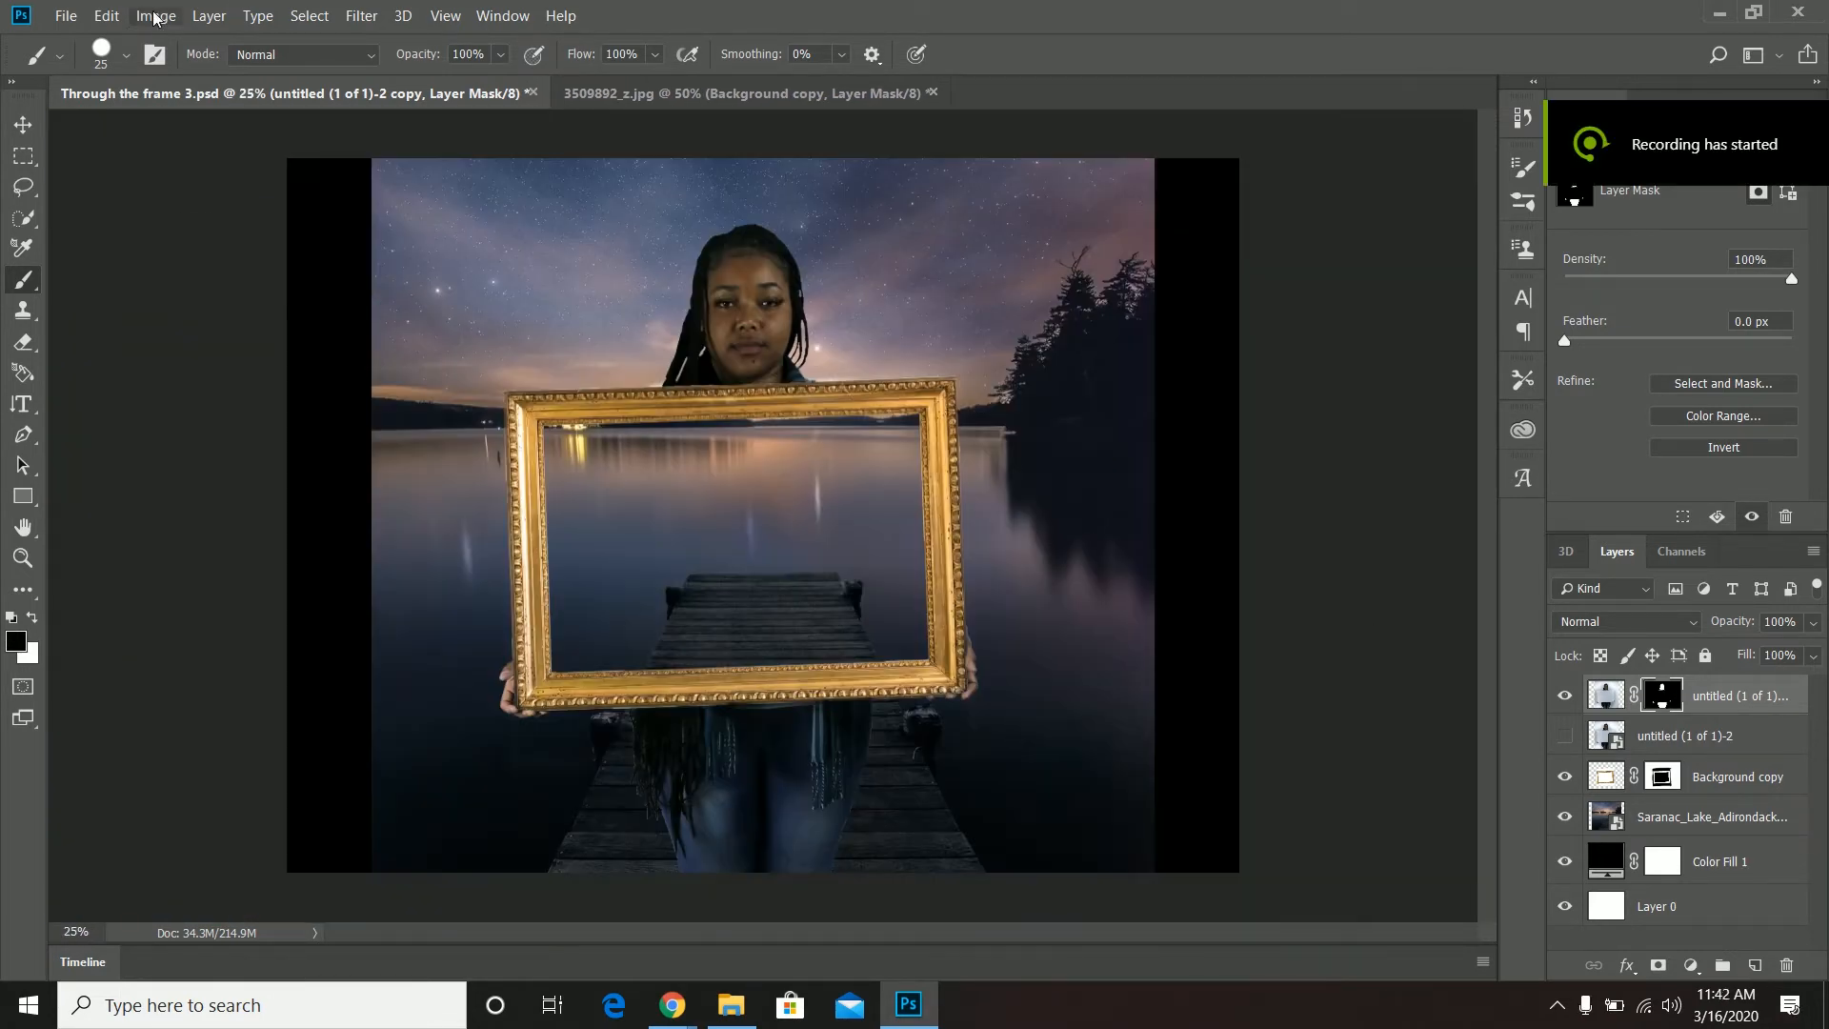
- Reduce the canvas width to 3500 px and accept the clipping
left_click(155, 19)
left_click(277, 225)
left_click(986, 321)
left_click(967, 329)
left_click_drag(865, 320, 867, 320)
key("Num_Lock")
type("35")
key("Return")
left_click(863, 391)
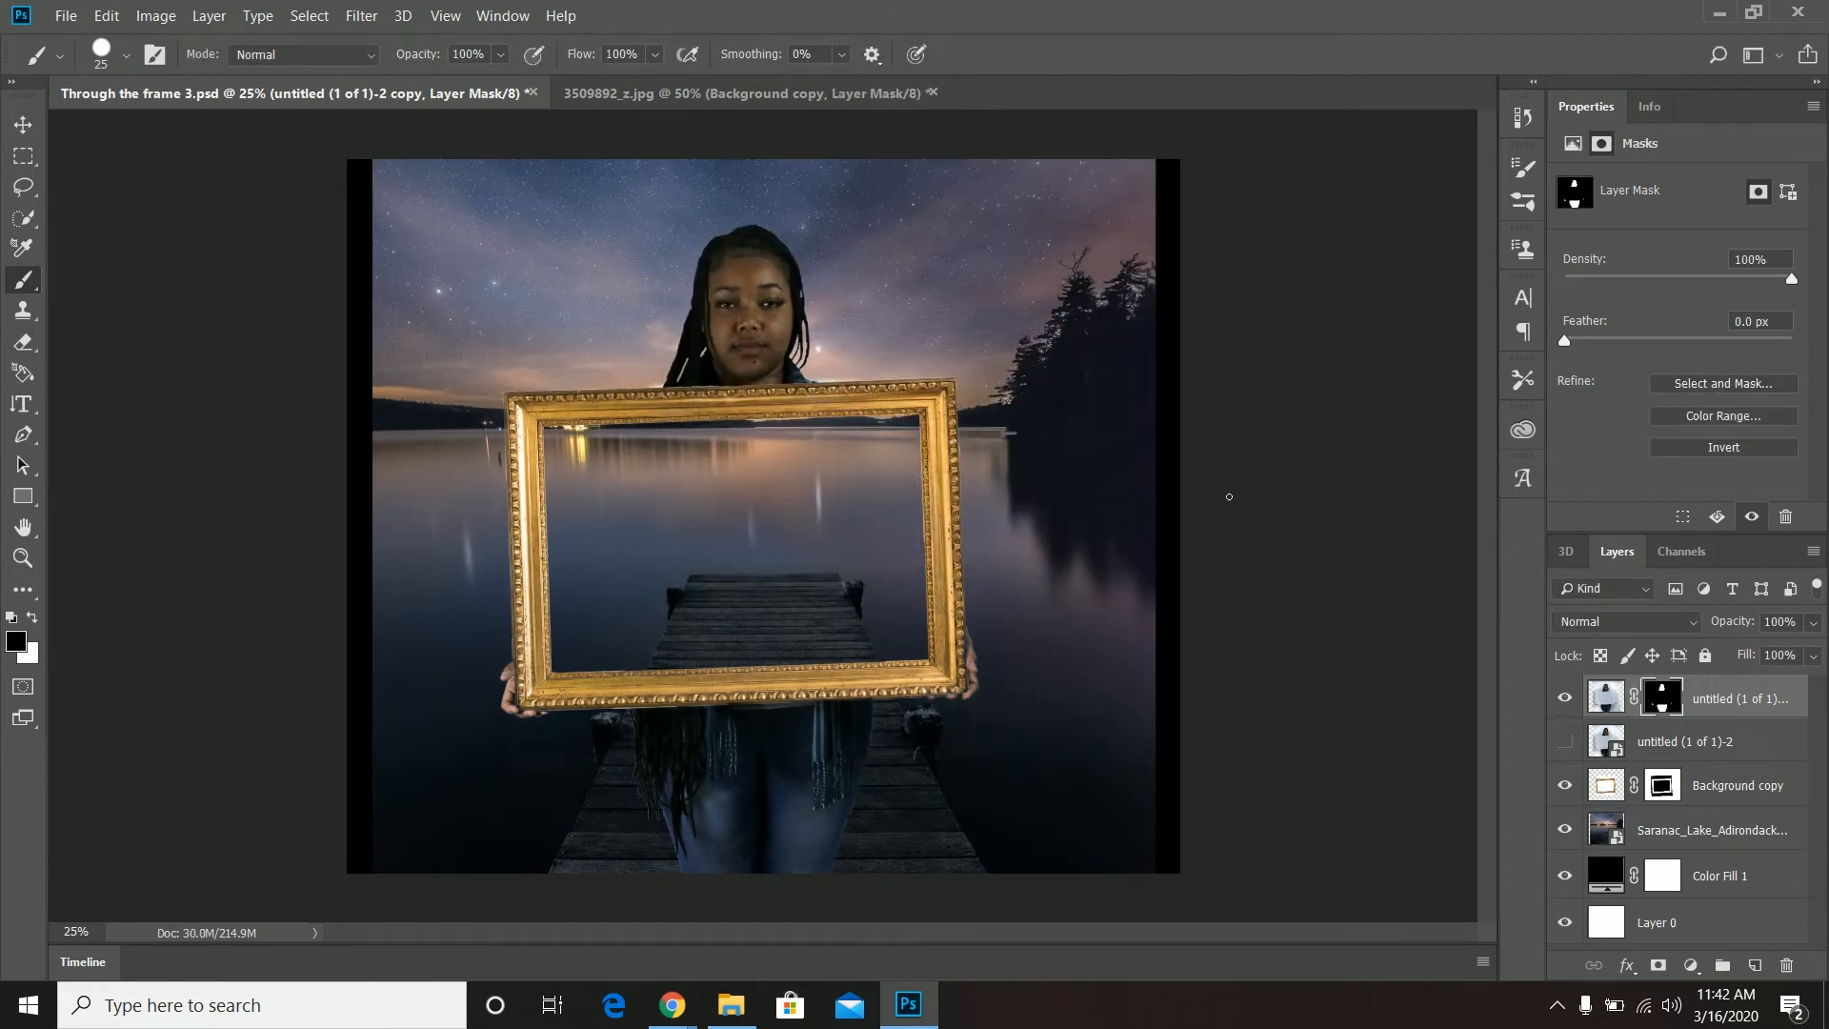
- Add a Curves adjustment clipped to the gold frame layer and shape its curve to darken and add contrast to the frame
left_click(1629, 794)
left_click(1691, 965)
left_click(1685, 665)
left_click(1647, 516)
left_click_drag(1650, 379, 1637, 412)
left_click_drag(1787, 239, 1786, 294)
left_click_drag(1720, 356, 1723, 347)
left_click_drag(1610, 415, 1633, 410)
left_click_drag(1637, 412, 1674, 407)
- Set the gold frame layer's fill to 84%
left_click(1813, 656)
mouse_move(1815, 683)
left_mouse_down()
mouse_move(1750, 692)
mouse_move(1792, 687)
left_mouse_up()
left_click(1812, 648)
left_click(1754, 834)
left_click(1813, 655)
left_click(1639, 492)
- Export the composite through Export As at 3500 x 3000 px
key("ctrl+alt+shift+w")
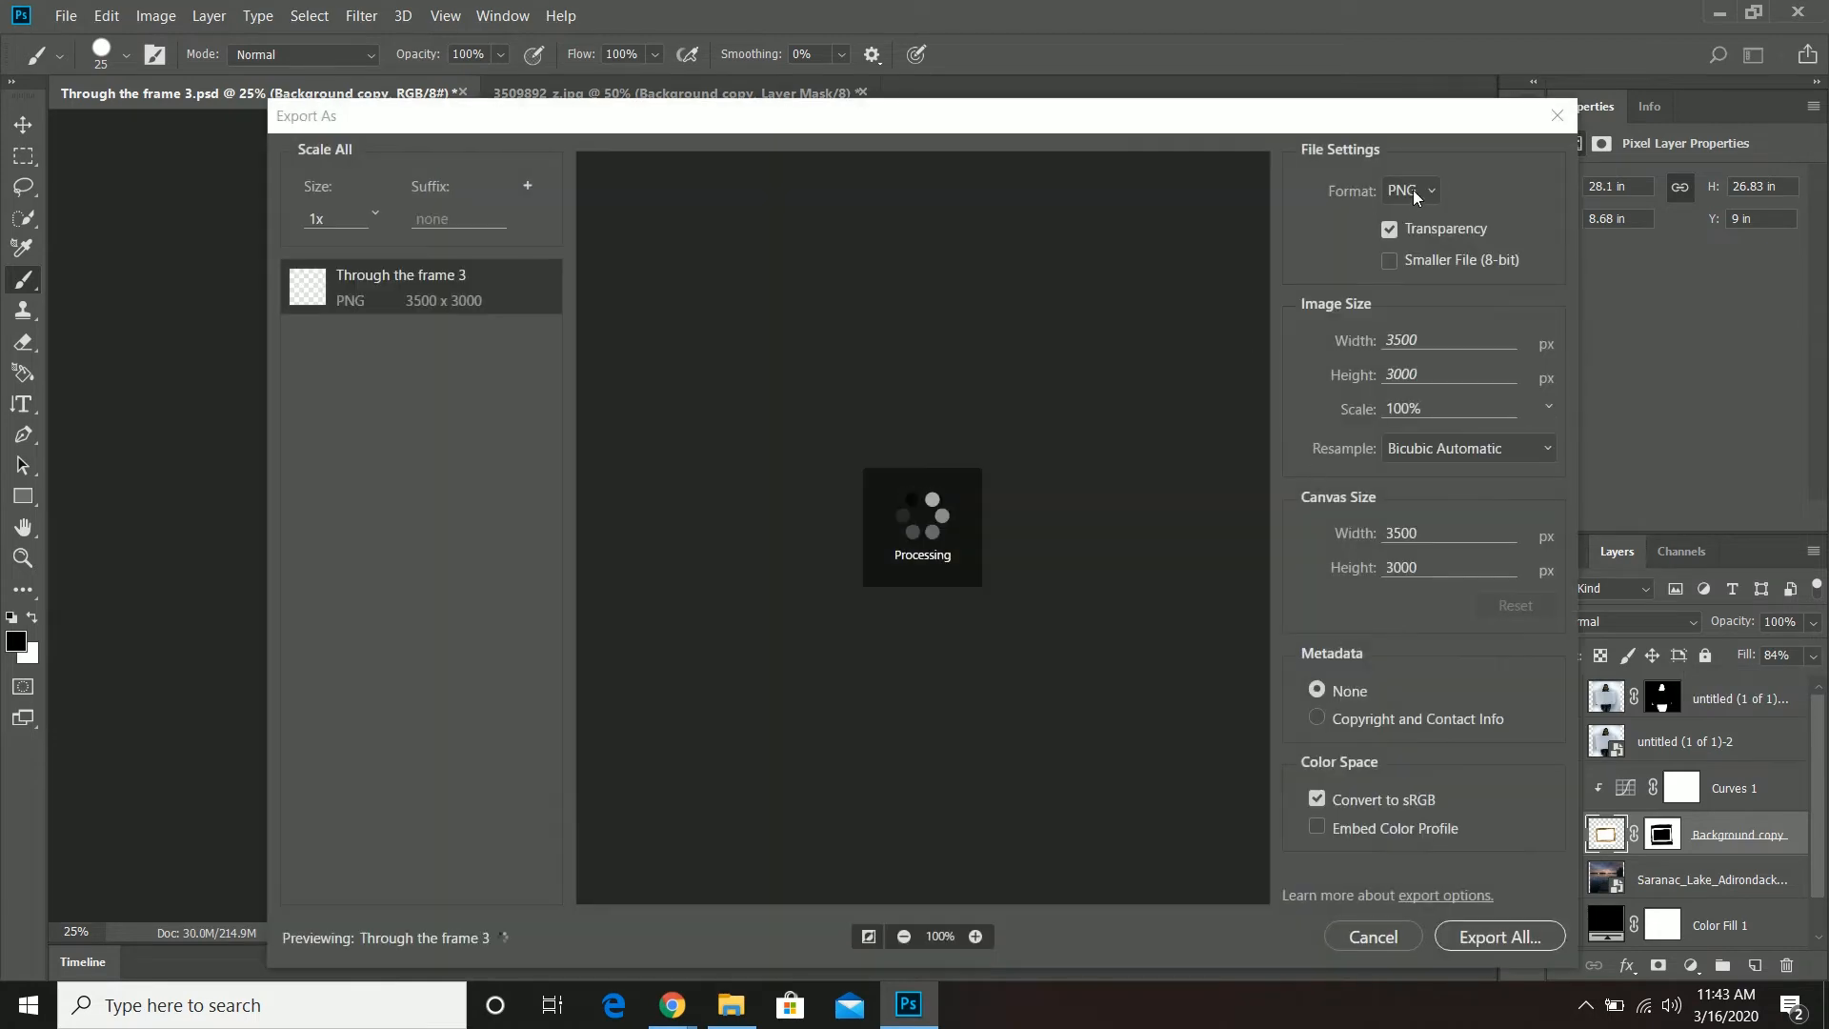
left_click(1494, 935)
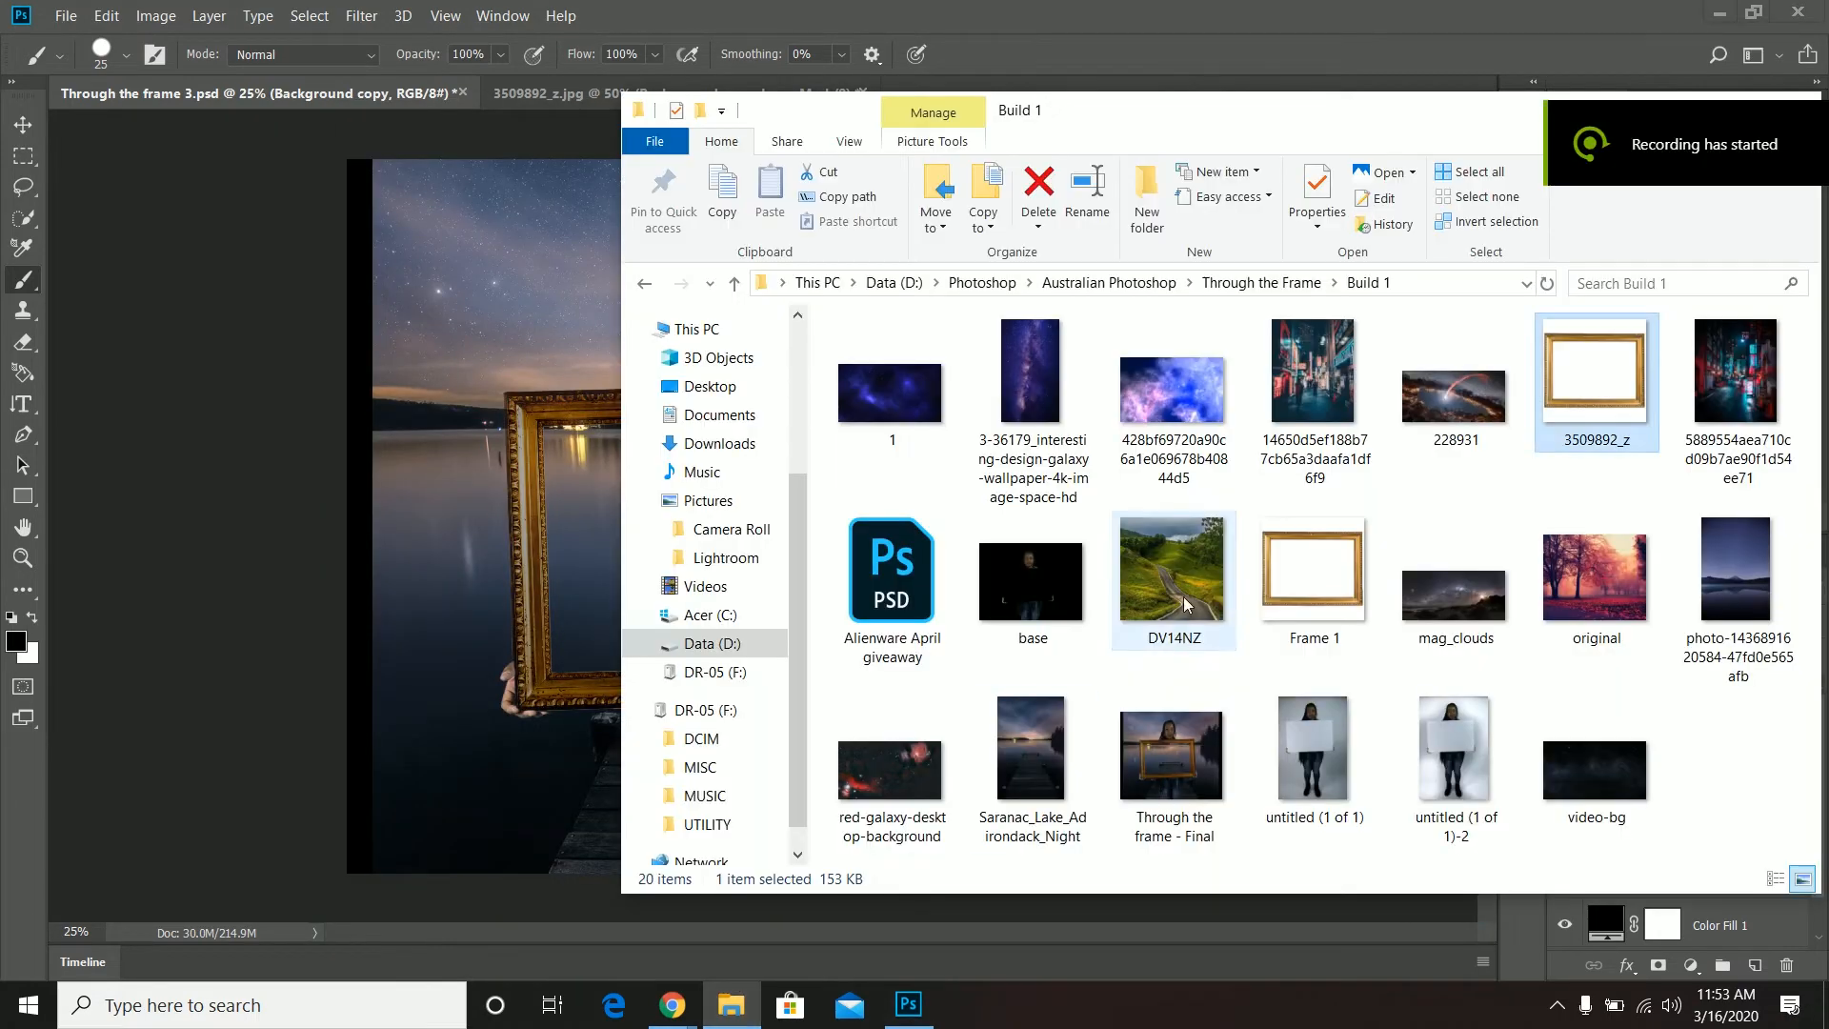
- Place the DV14NZ road landscape image from the Build 1 folder into the composite
left_click_drag(1495, 250, 463, 816)
left_click_drag(719, 743, 784, 655)
key("Return")
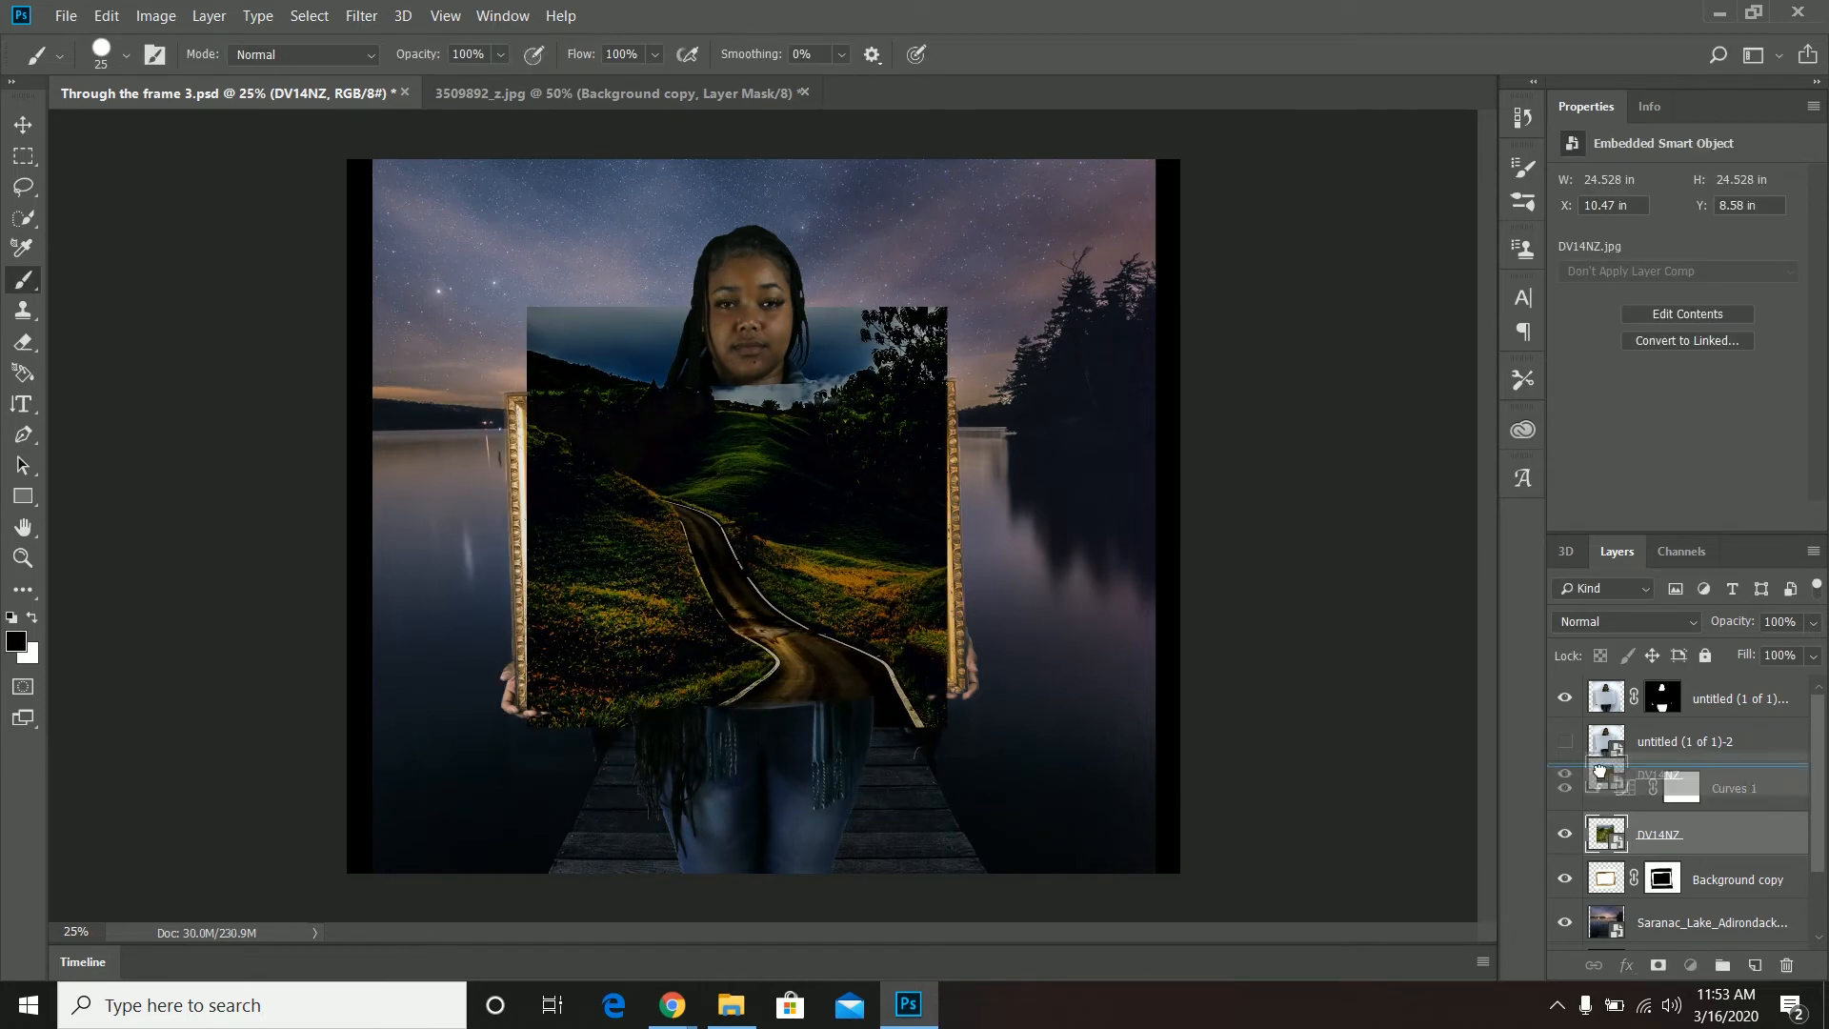
- Bring the DV14NZ layer to the top of the layer stack and rasterize it
key("ctrl+shift+]")
left_click(806, 652)
key("Return")
- Reposition the road landscape over the picture frame and hide the Curves 1 adjustment
key("ctrl+t")
mouse_move(726, 569)
left_mouse_down()
mouse_move(1059, 568)
mouse_move(756, 535)
left_mouse_up()
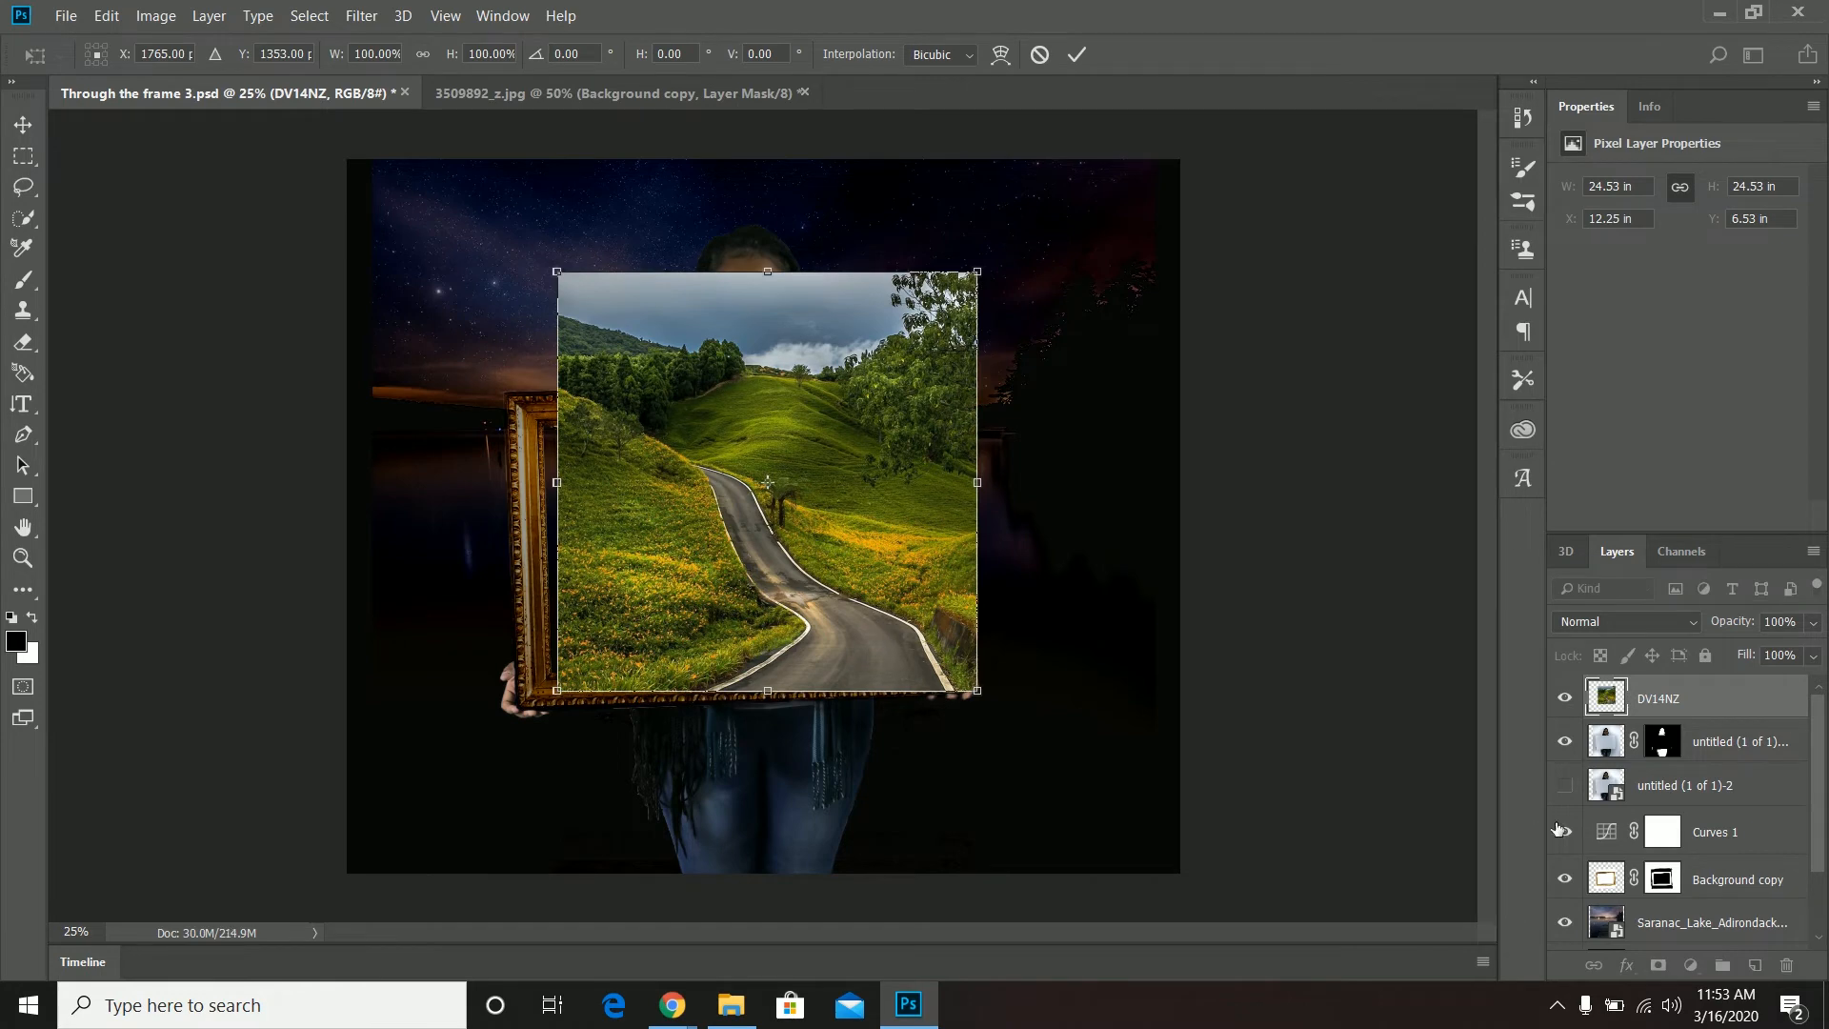
key("Return")
left_click(1566, 832)
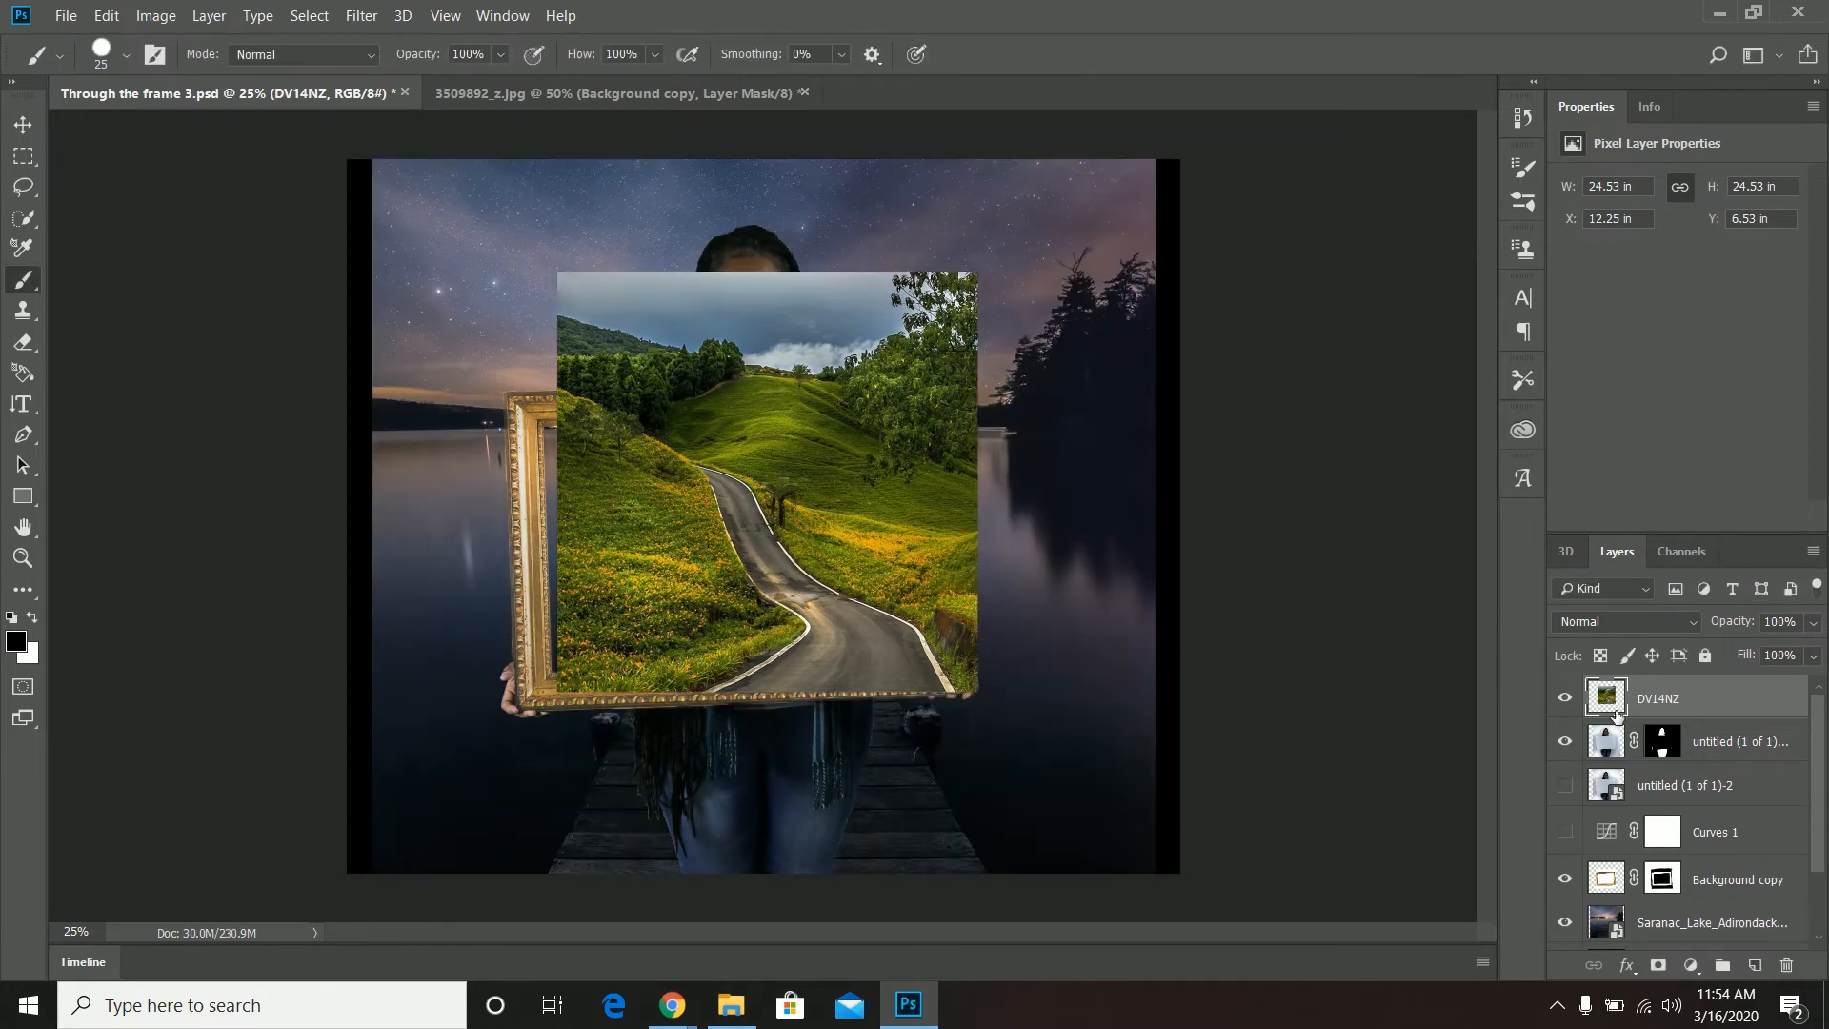
- Lower DV14NZ's opacity to 42%, then scale it to about 123.73% by 116.59% and rotate it -1.12° to fit the frame opening
key("ctrl+t")
left_click_drag(808, 619, 762, 578)
left_click_drag(913, 661, 866, 619)
left_click_drag(1813, 621, 1746, 654)
left_click_drag(884, 627, 845, 595)
left_click_drag(910, 429, 937, 424)
left_click_drag(428, 663, 417, 673)
left_click_drag(615, 644, 601, 644)
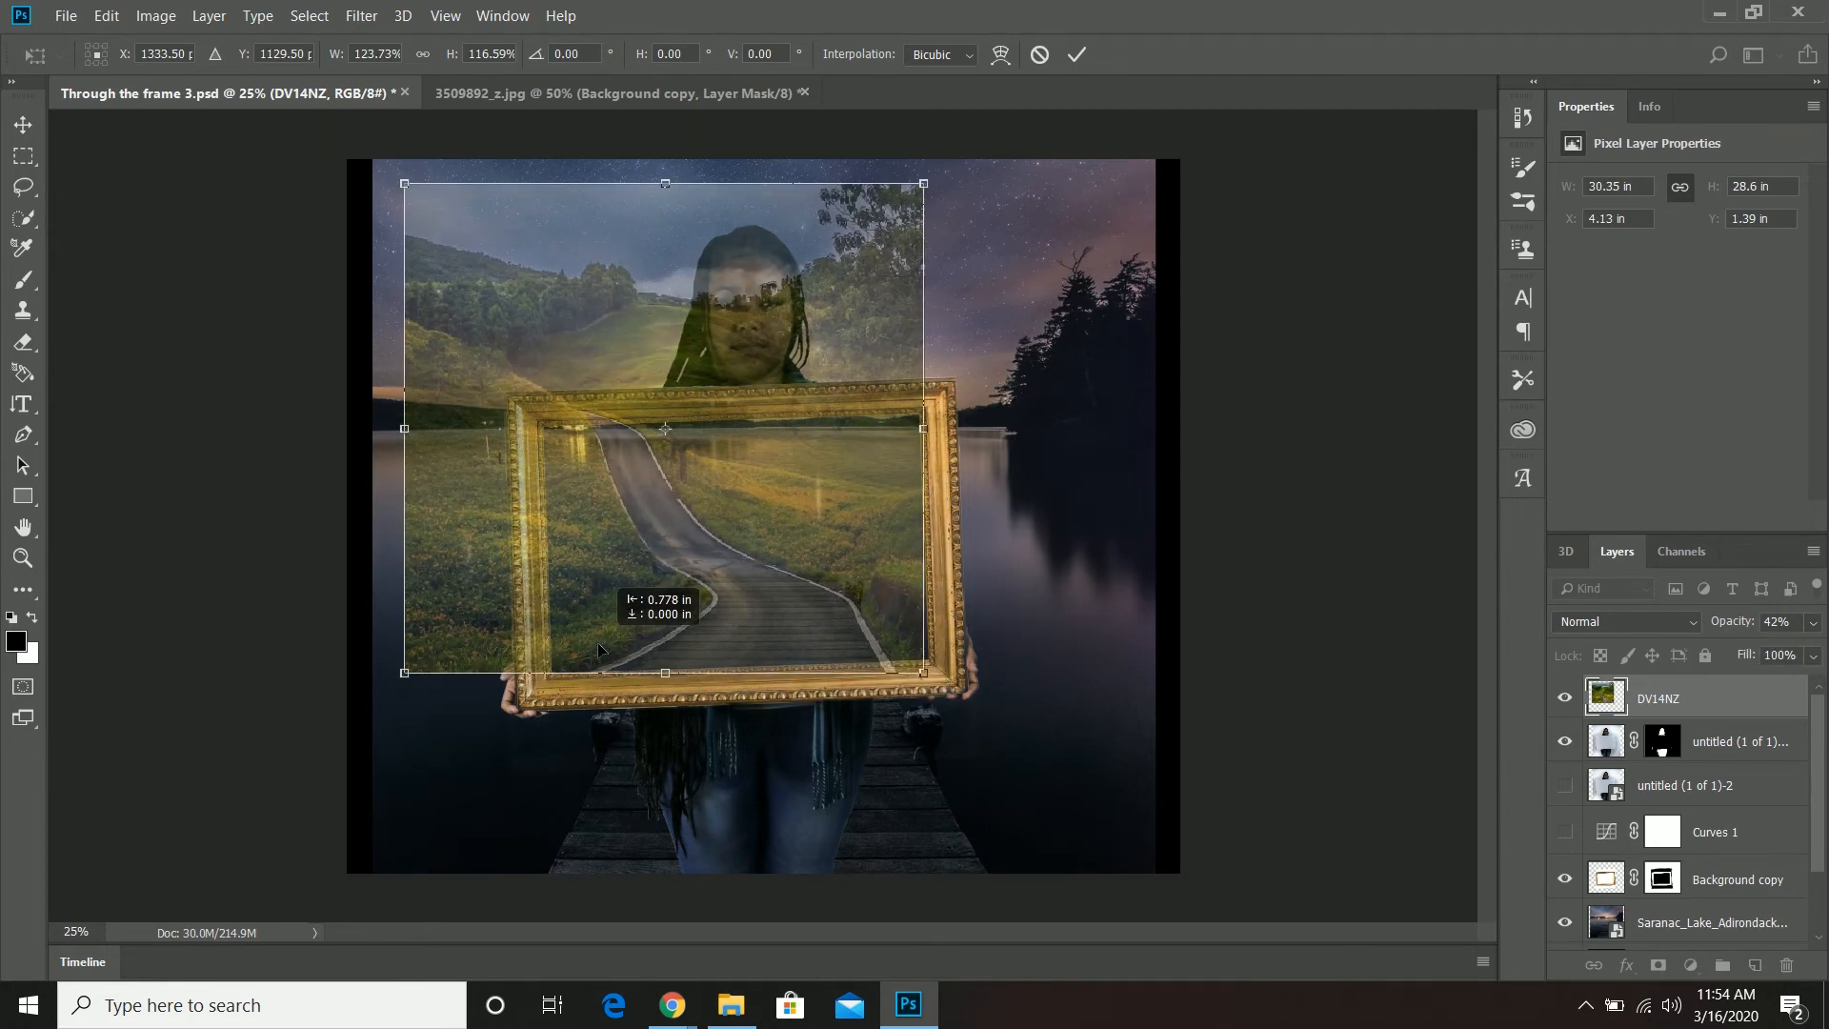
left_click_drag(939, 690, 944, 684)
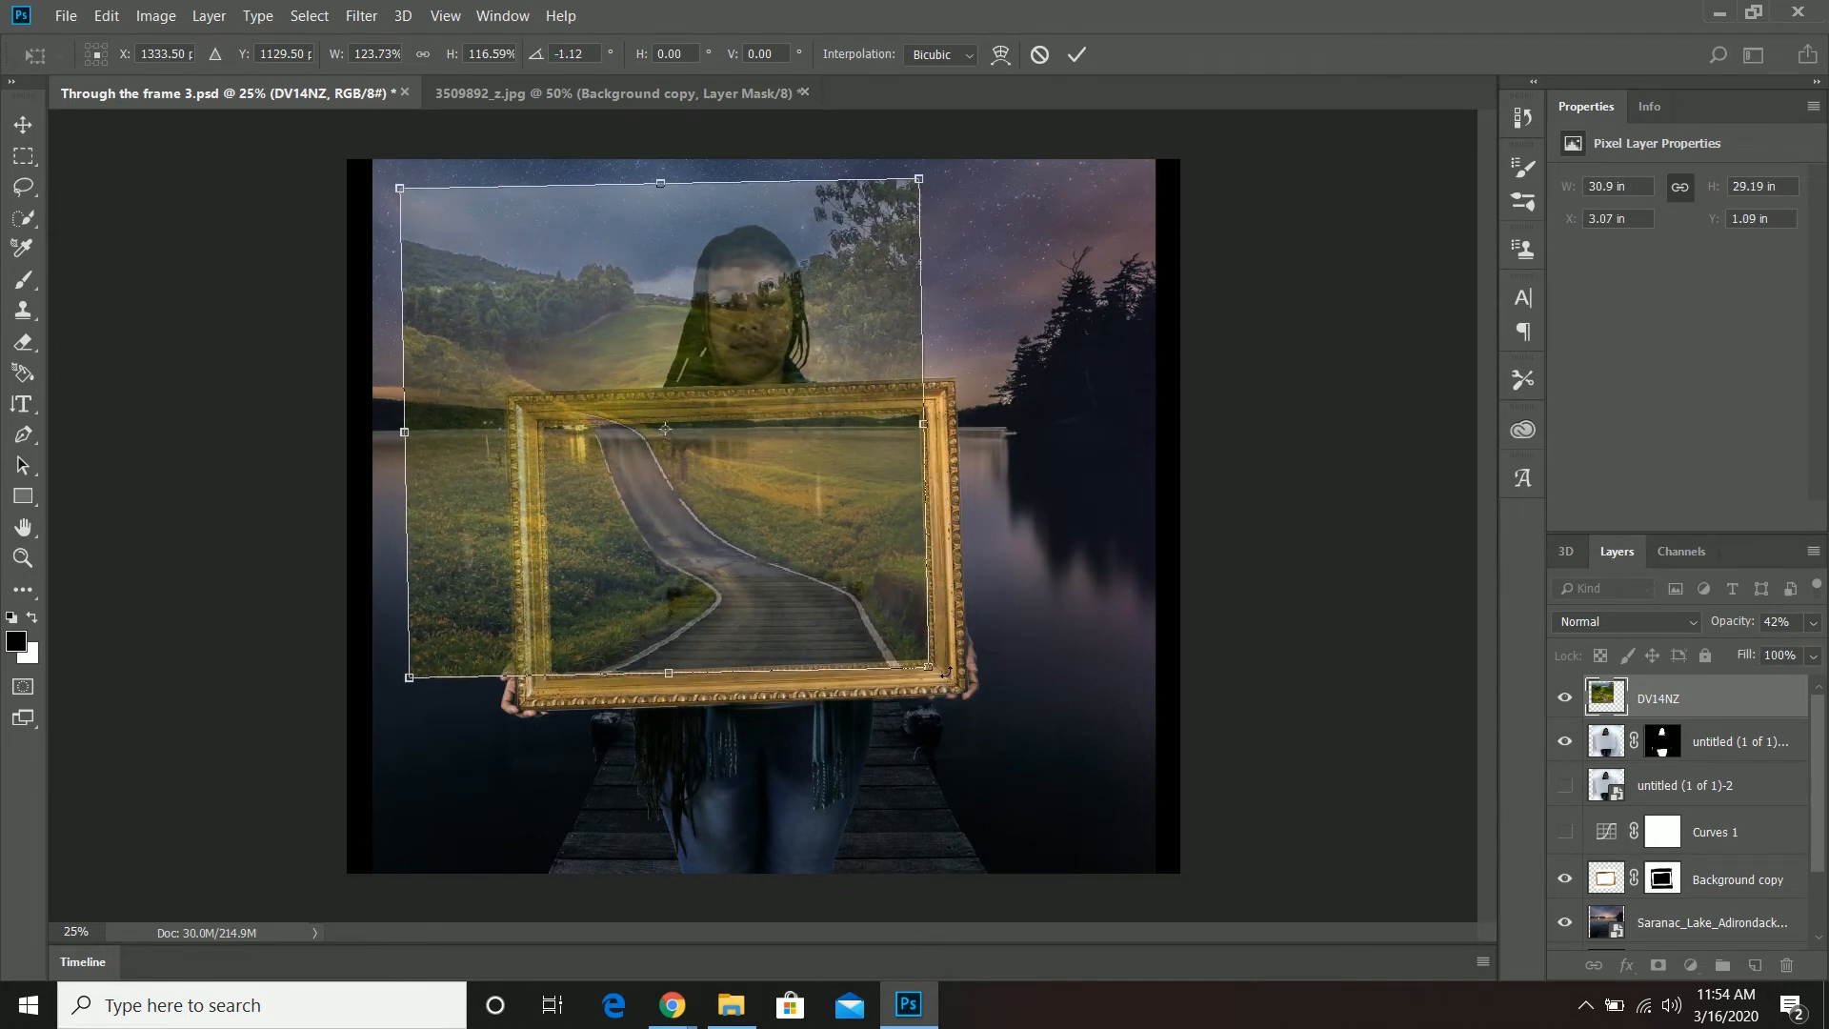
key("Return")
- Set the DV14NZ layer's opacity back to 100% and move it below the gold frame layer
key("b")
left_click(1812, 625)
left_click_drag(1750, 656, 1816, 657)
left_click_drag(1617, 701, 1612, 898)
- Add a layer mask to DV14NZ and paint out the landscape outside the frame with a 300 px brush
left_click(1659, 966)
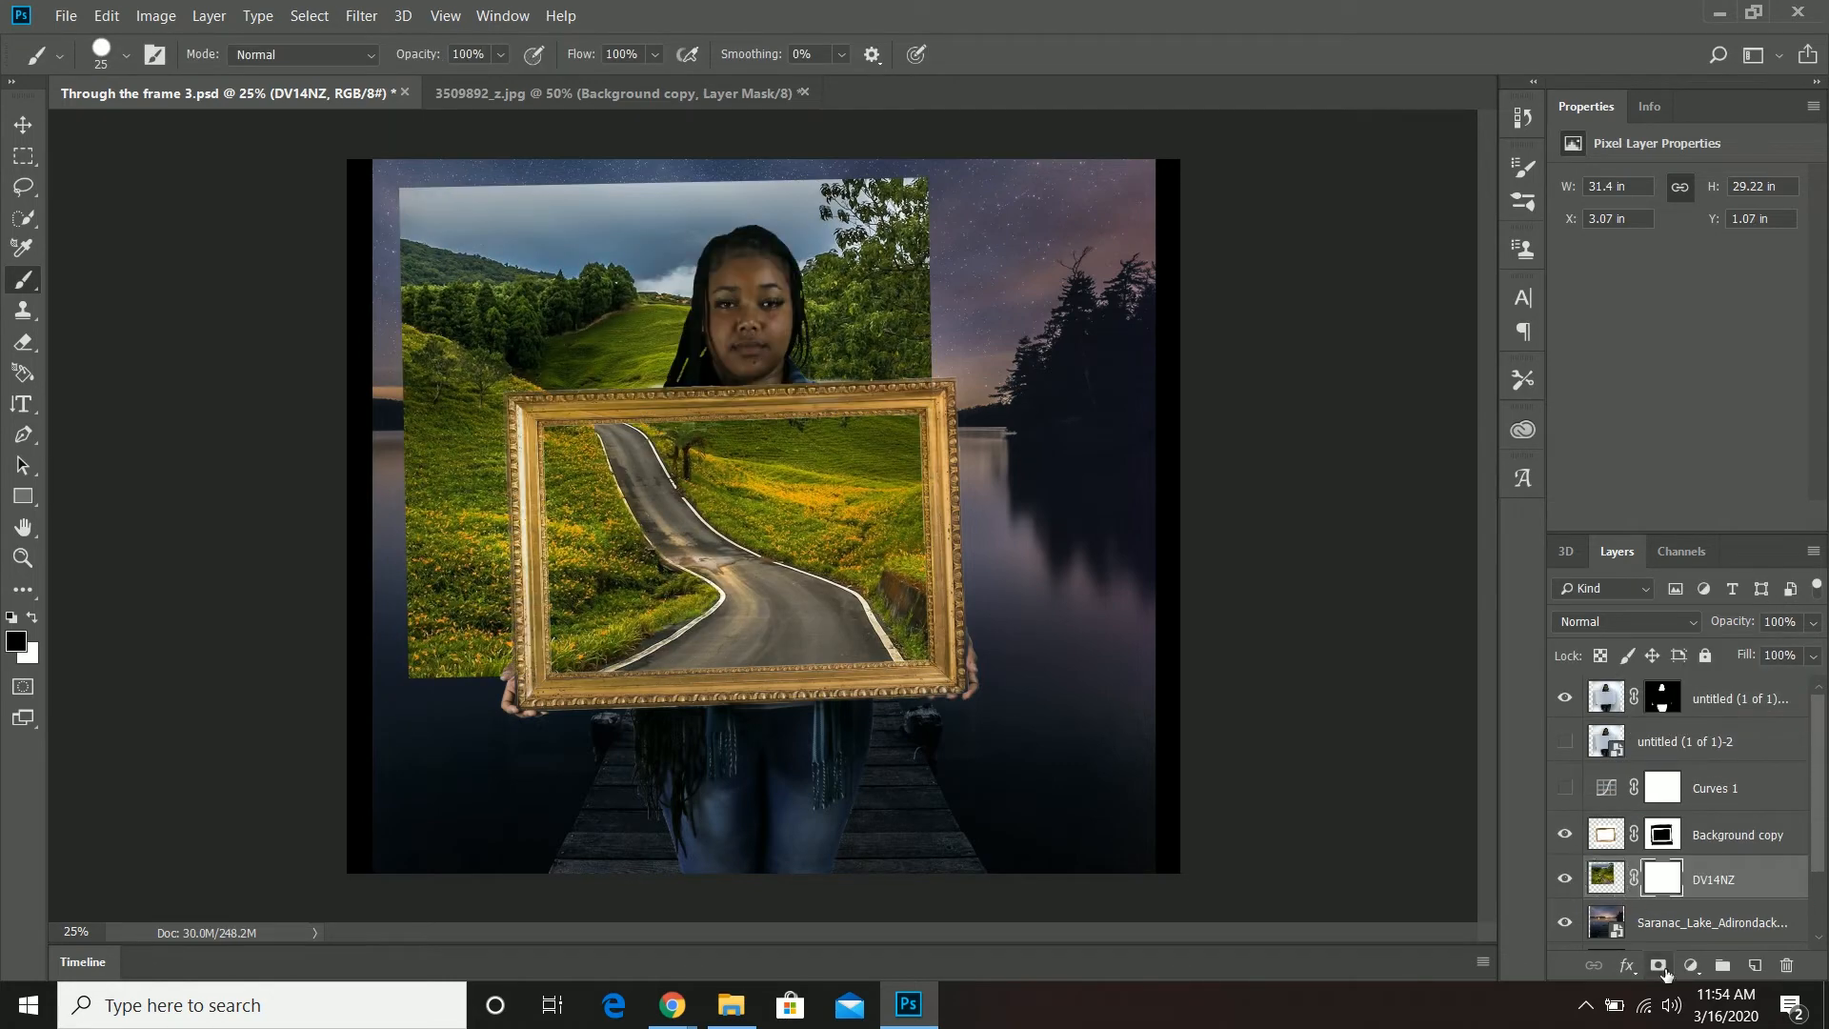
mouse_move(481, 395)
left_mouse_down()
mouse_move(491, 190)
mouse_move(448, 657)
mouse_move(401, 658)
mouse_move(429, 396)
mouse_move(886, 305)
mouse_move(839, 214)
mouse_move(743, 181)
left_mouse_up()
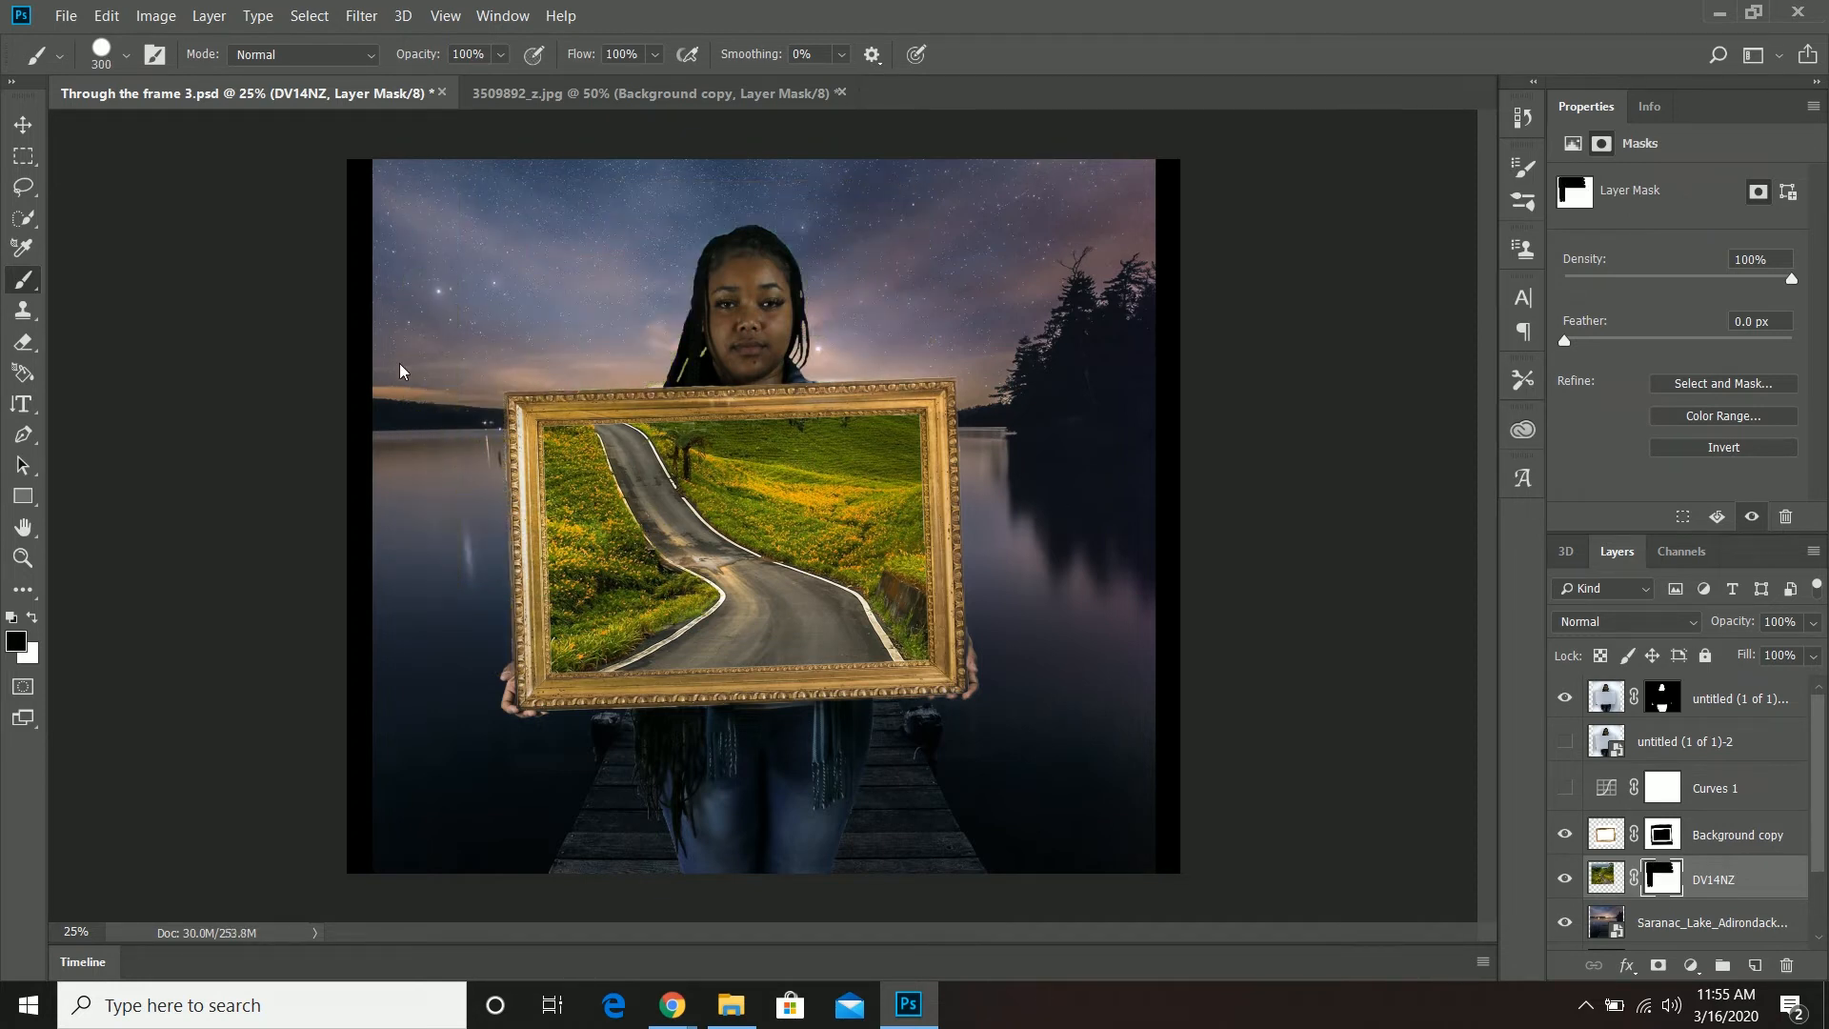
- Clip the Curves 1 adjustment to the gold frame layer and make it visible again
left_click(1565, 789)
left_click(1565, 789)
left_click(1605, 792)
key("ctrl+alt+g")
left_click(1565, 788)
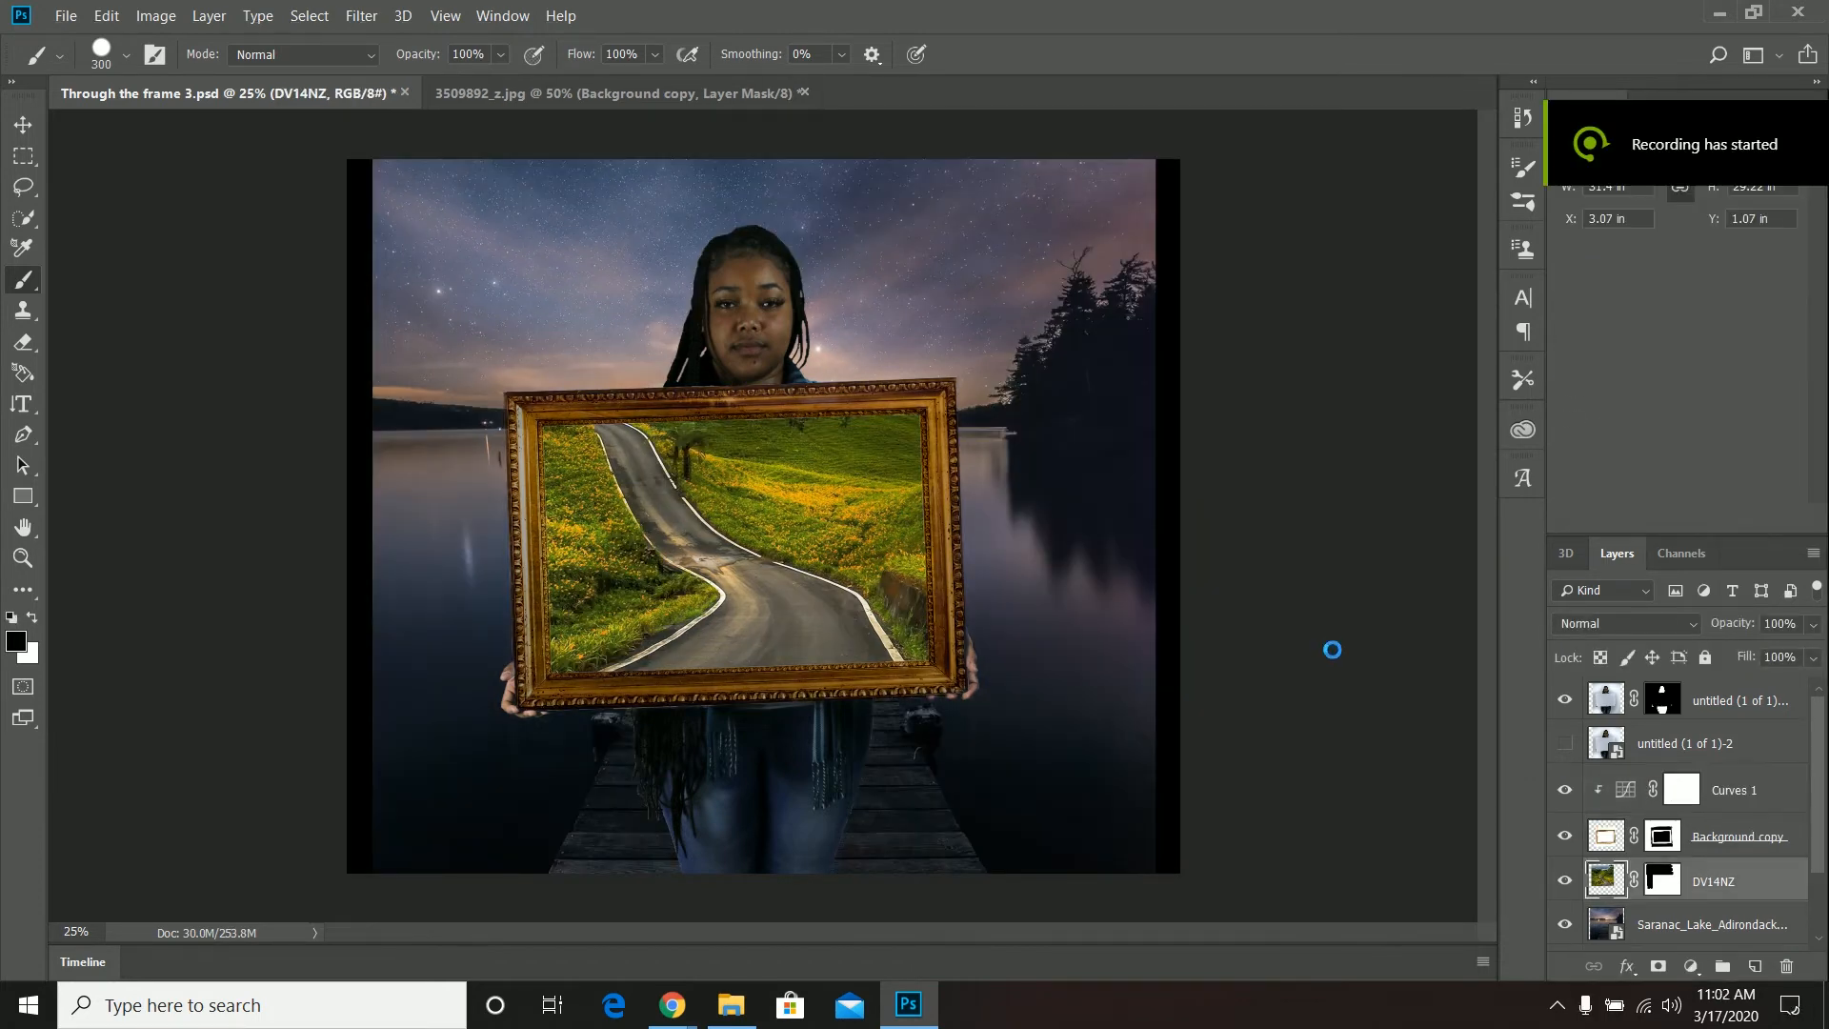
- Add a Levels adjustment clipped to the DV14NZ layer with output levels of 4 and 242
left_click(1692, 965)
left_click(1662, 658)
left_click(1649, 520)
left_click_drag(1593, 419, 1597, 419)
left_click_drag(1796, 420, 1784, 420)
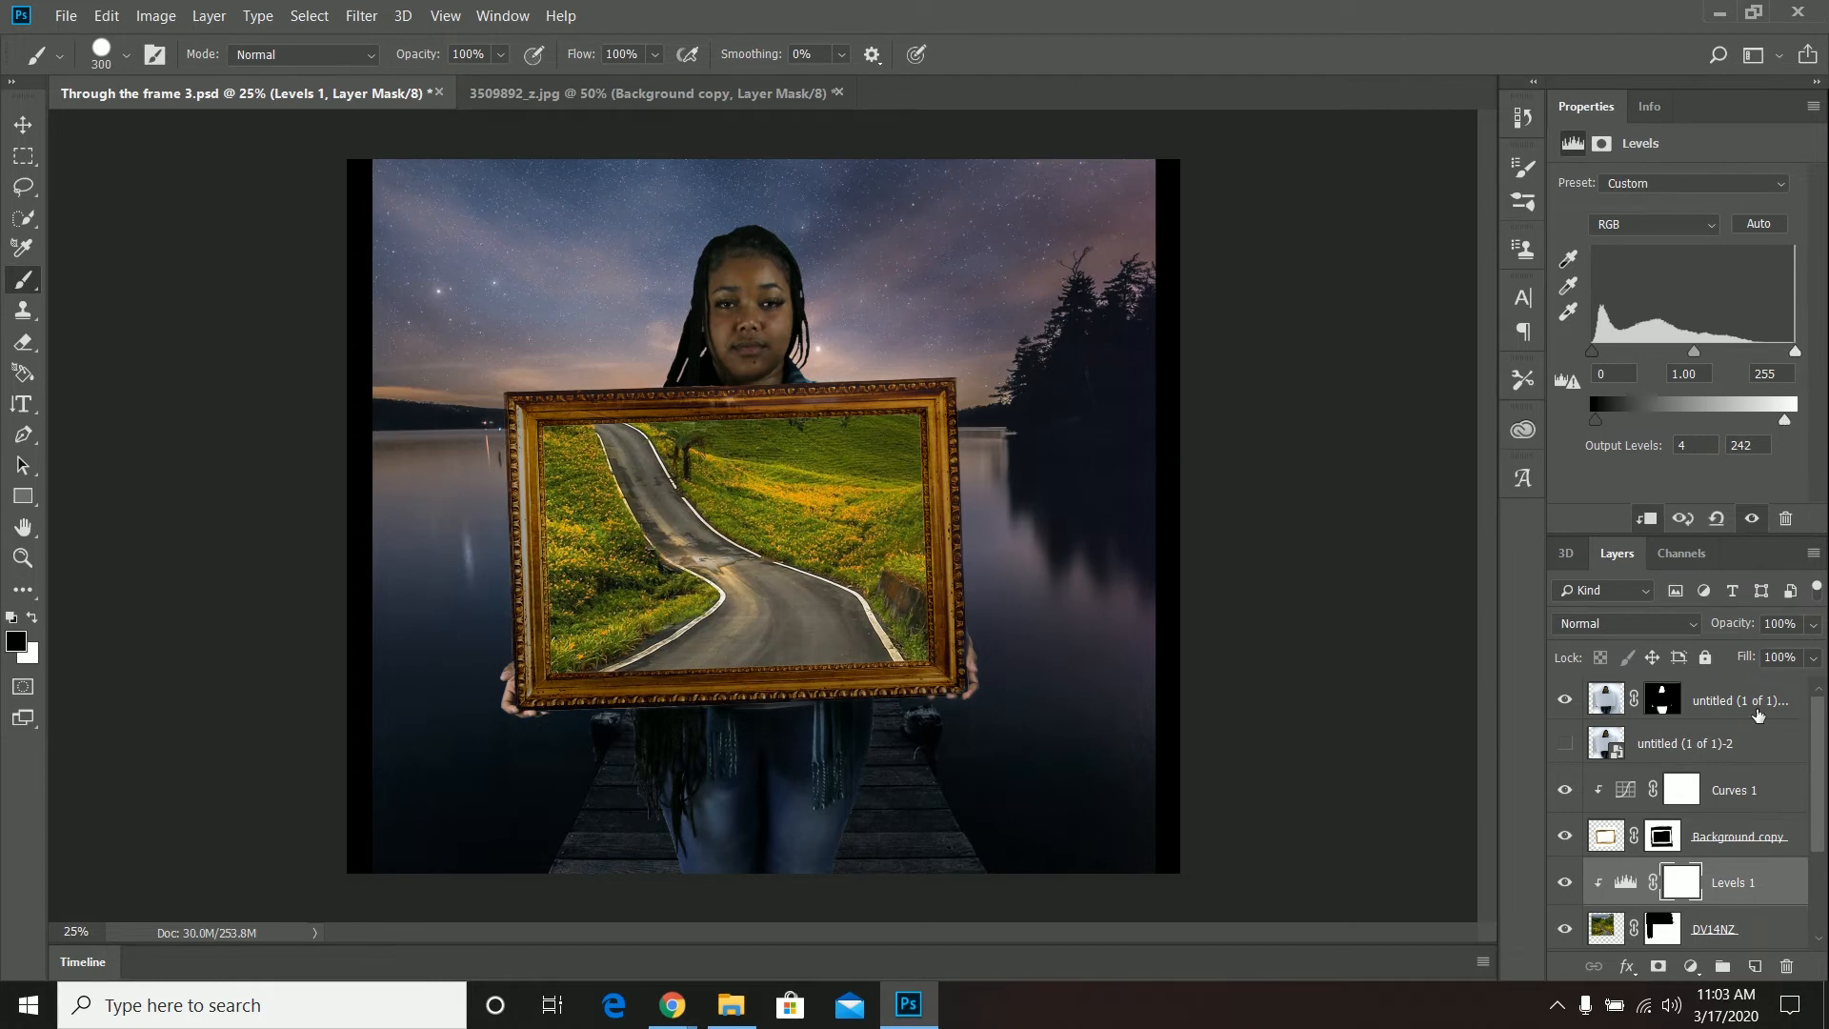
- Create a new layer above Curves 1 and pick a golden yellow as the foreground colour
left_click(1610, 934)
left_click(1620, 841)
left_click(1677, 743)
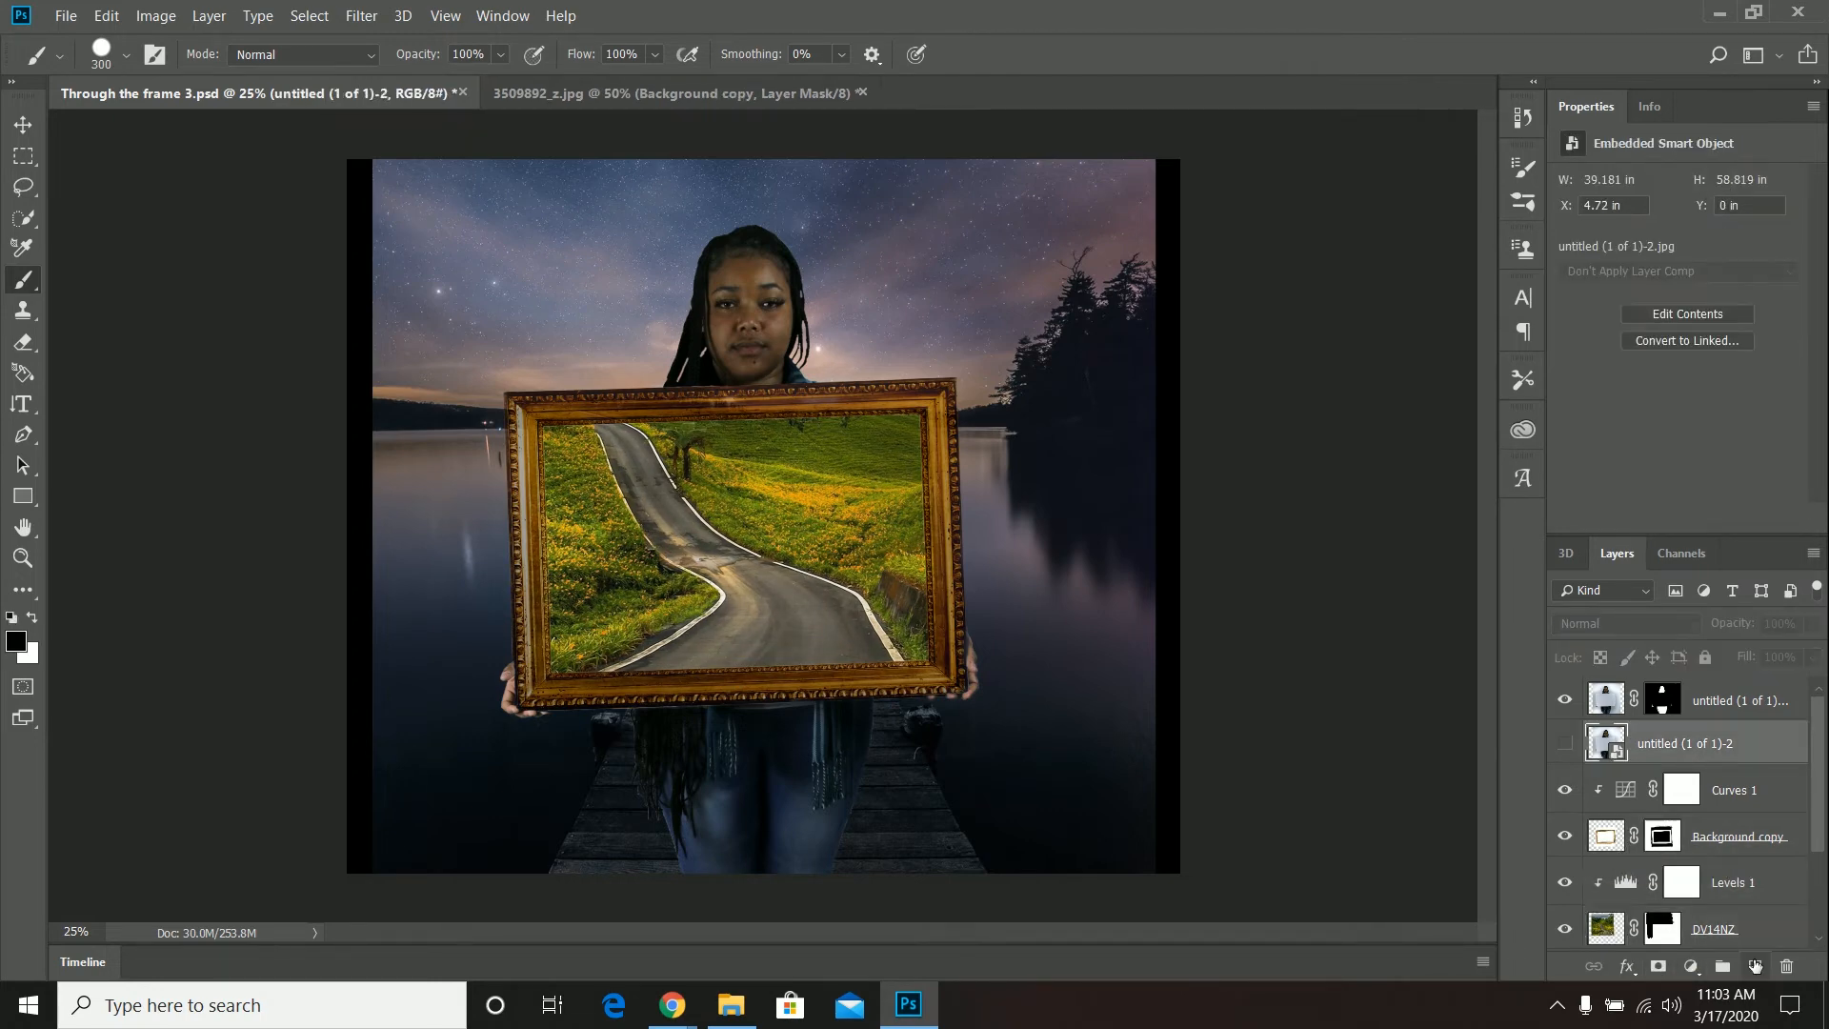
left_click(1756, 965)
left_click(15, 641)
left_click(1448, 589)
left_click_drag(1448, 590, 1447, 595)
left_click(817, 508)
key("Return")
- Undo the hard-edged test stroke and paint a golden glow around the frame with a soft 300 px brush
mouse_move(543, 674)
left_mouse_down()
mouse_move(533, 607)
mouse_move(505, 679)
mouse_move(531, 431)
mouse_move(681, 419)
mouse_move(762, 377)
mouse_move(929, 434)
mouse_move(906, 679)
mouse_move(641, 653)
mouse_move(887, 696)
left_mouse_up()
key("ctrl+z")
left_click(124, 54)
left_click(226, 438)
- Set the glow layer's blend mode to Soft Light, with 70% opacity and 85% fill
left_click(1624, 624)
left_click(1739, 613)
left_click(1813, 657)
left_click_drag(1806, 689, 1777, 657)
left_click(1813, 624)
left_click(1813, 658)
- Add a layer mask to the glow layer and paint out the yellow spill around the frame's outer sides and hands
key("d")
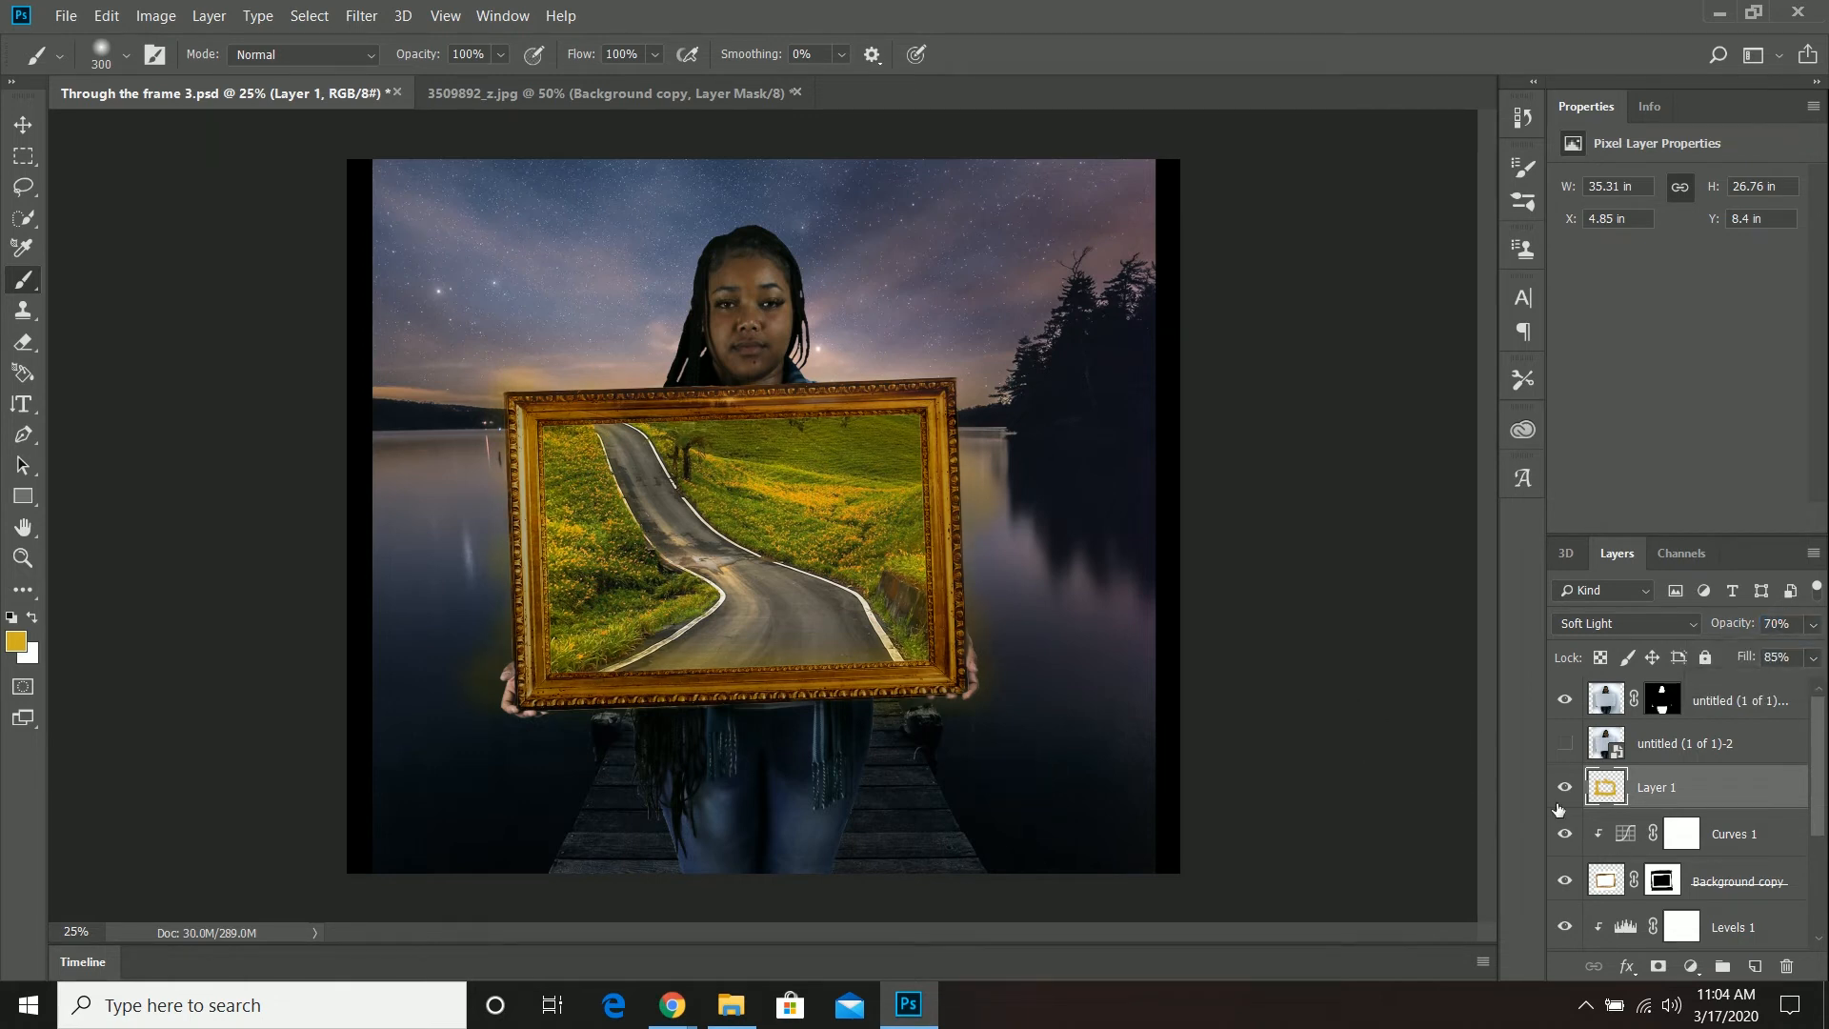
left_click(1659, 966)
left_click_drag(1018, 621, 949, 730)
left_click_drag(460, 744, 471, 581)
left_click(498, 363)
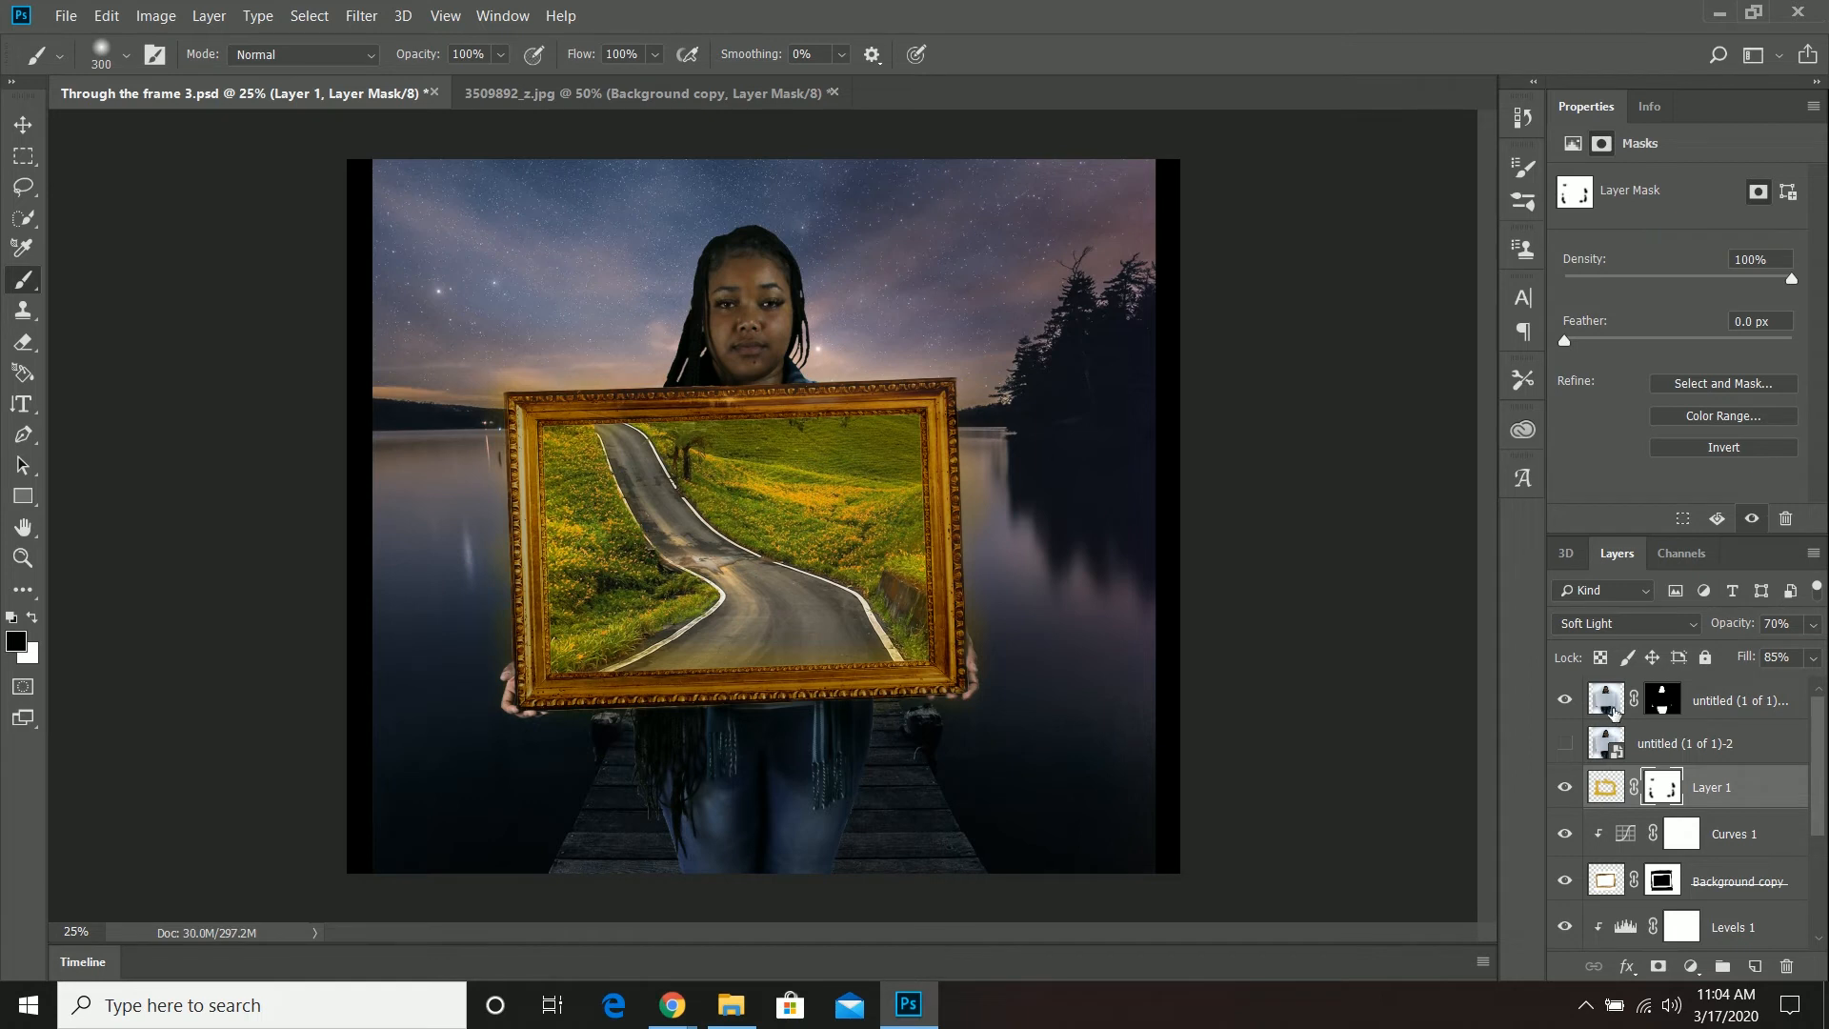
- Create a new layer above the masked woman layer and paint golden yellow on her lower face and both hands with a soft 150 px brush
left_click(1608, 703)
left_click(1754, 966)
key("bracketleft")
key("bracketleft")
key("bracketleft")
key("bracketleft")
mouse_move(711, 349)
left_mouse_down()
mouse_move(763, 364)
mouse_move(789, 336)
left_mouse_up()
left_click(750, 325)
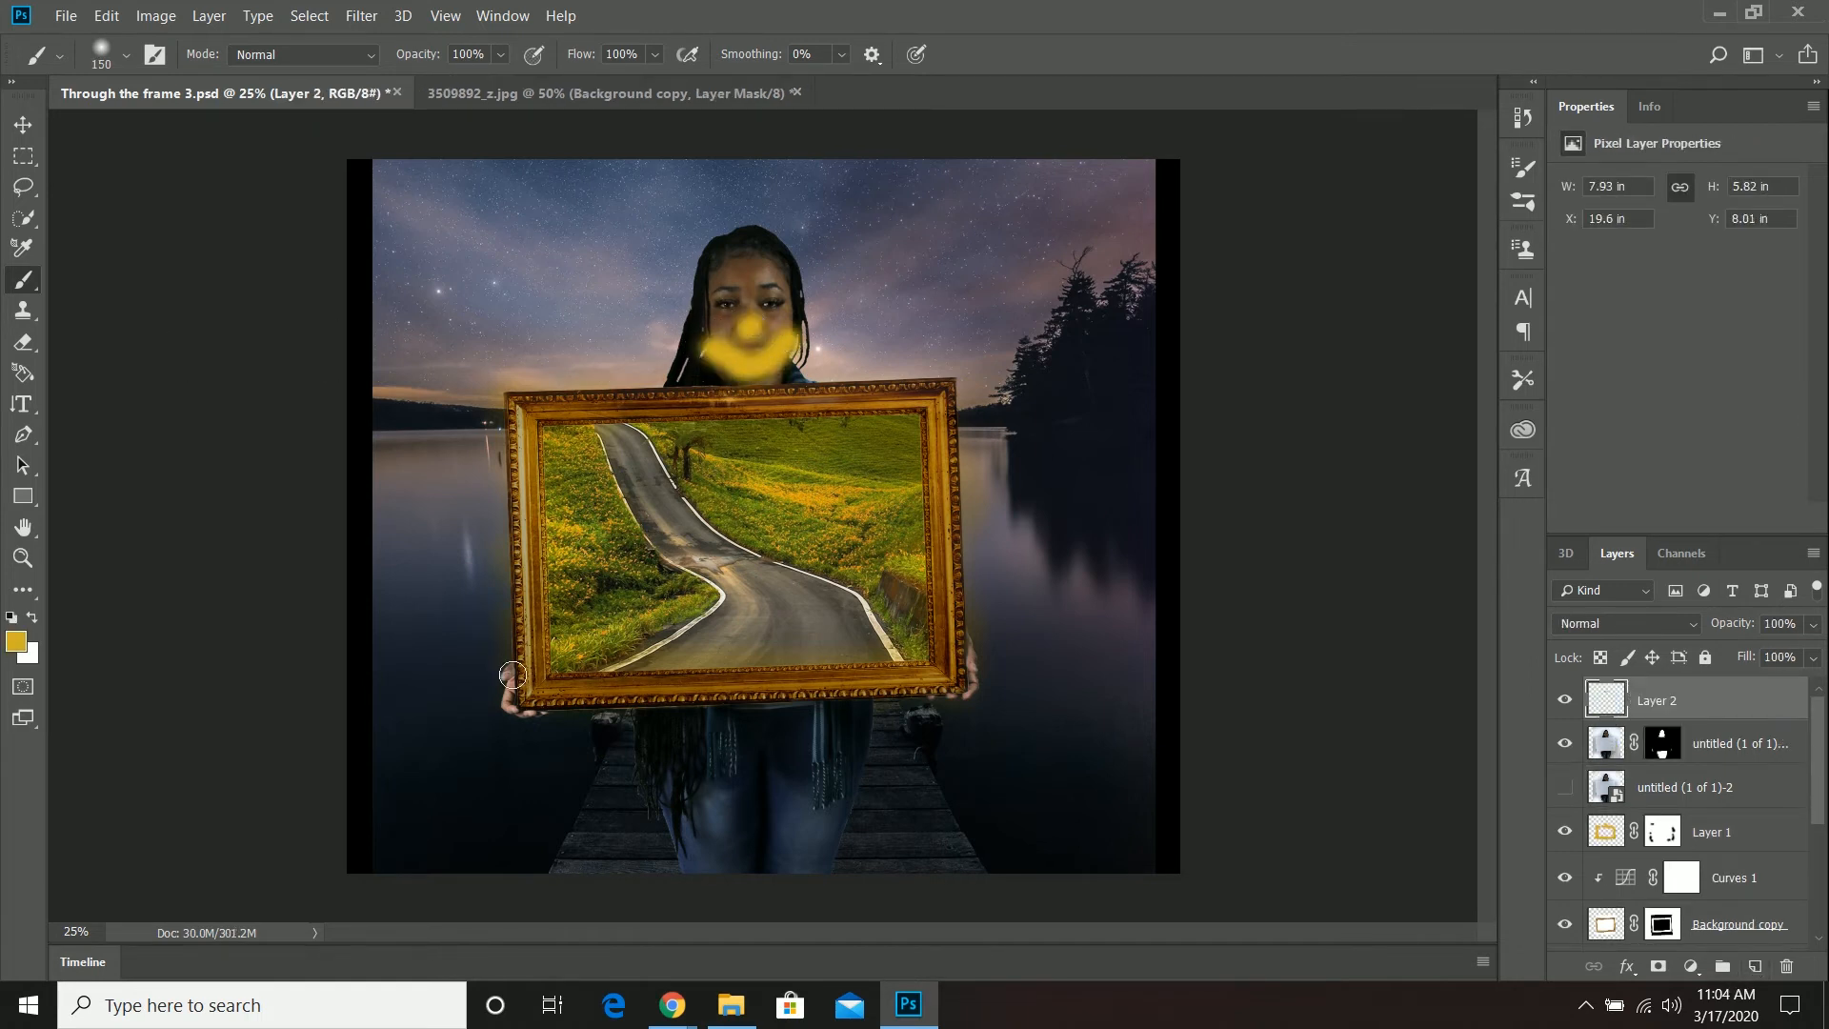
left_click_drag(512, 675, 529, 714)
left_click_drag(948, 691, 972, 655)
- Undo the full-strength 600 px test stroke and paint a broad golden glow around the frame at 51% brush opacity
key("bracketright")
key("bracketright")
key("bracketright")
key("bracketright")
key("bracketright")
key("bracketright")
mouse_move(497, 411)
left_mouse_down()
mouse_move(505, 598)
mouse_move(488, 627)
mouse_move(500, 479)
mouse_move(910, 380)
mouse_move(745, 716)
left_mouse_up()
key("ctrl+z")
left_click(501, 54)
left_click(476, 82)
left_click_drag(680, 661, 501, 720)
- Set the new glow layer to Soft Light with 46% opacity and 58% fill, and dab some glow onto the woman's head
left_click(1627, 623)
left_click(1610, 324)
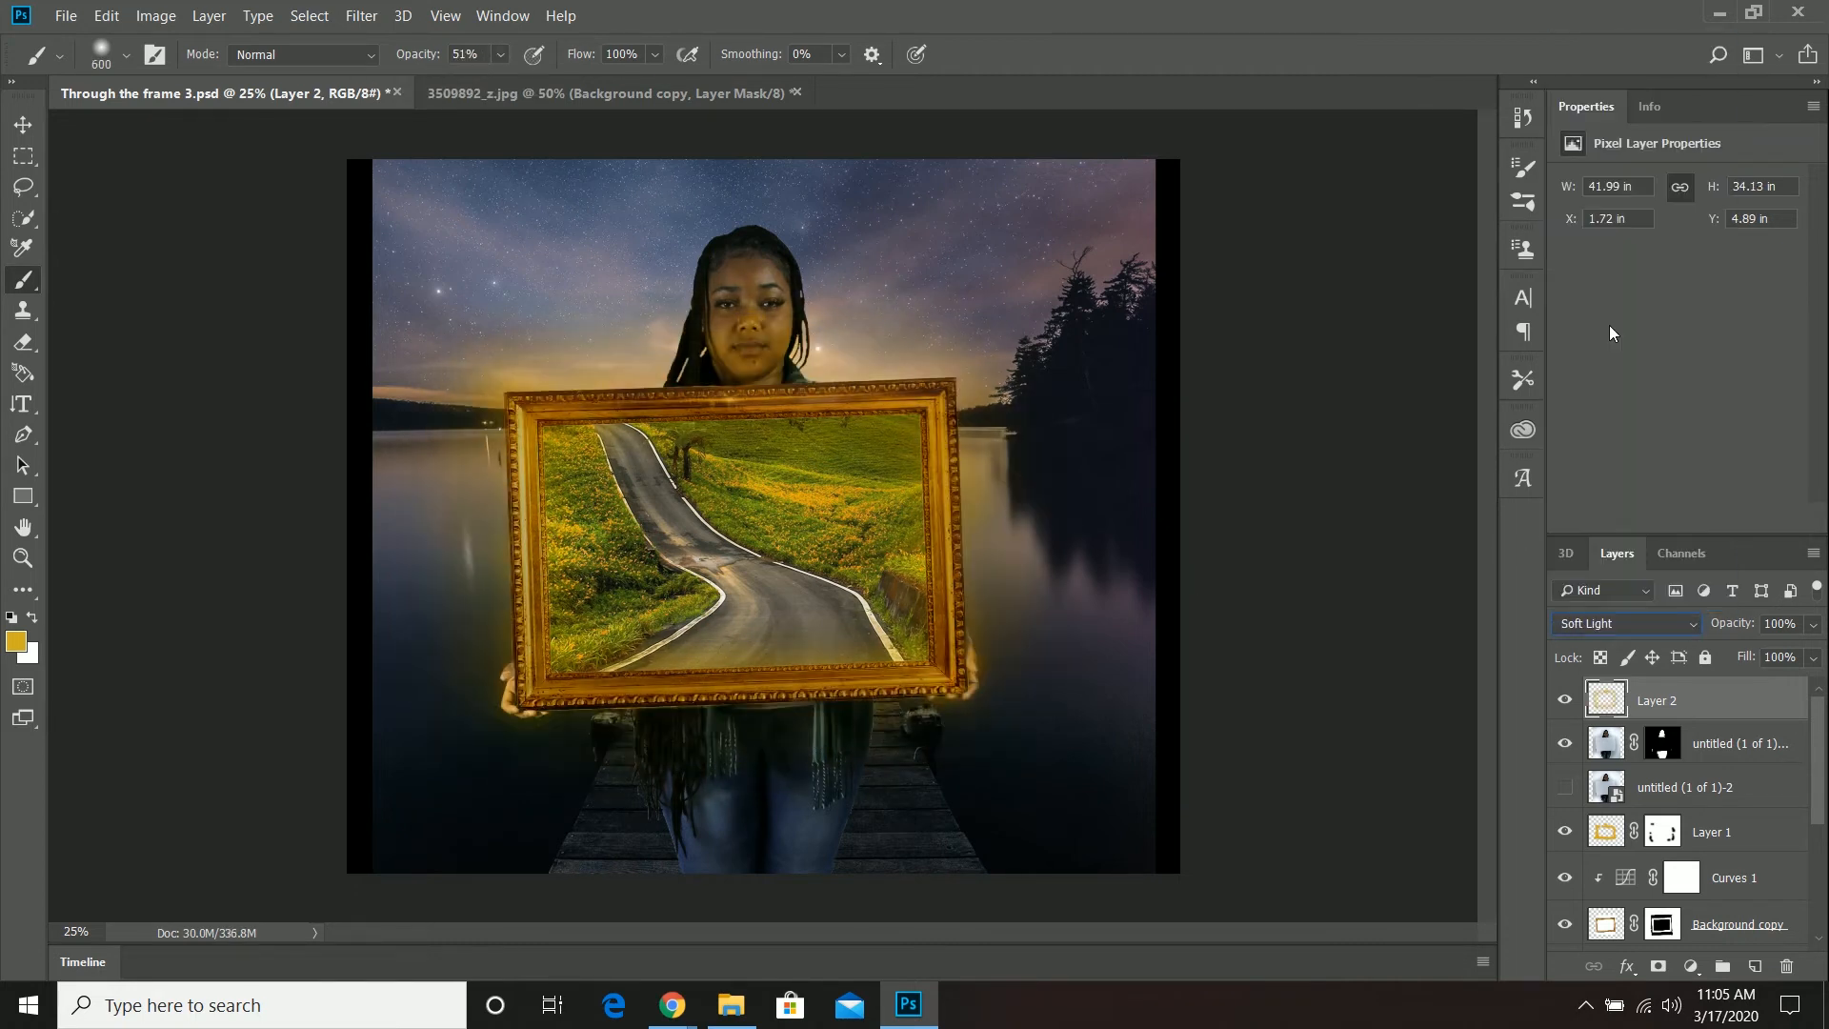
left_click(1814, 623)
mouse_move(1816, 650)
left_mouse_down()
mouse_move(1759, 651)
mouse_move(1798, 689)
left_mouse_up()
left_click(1814, 658)
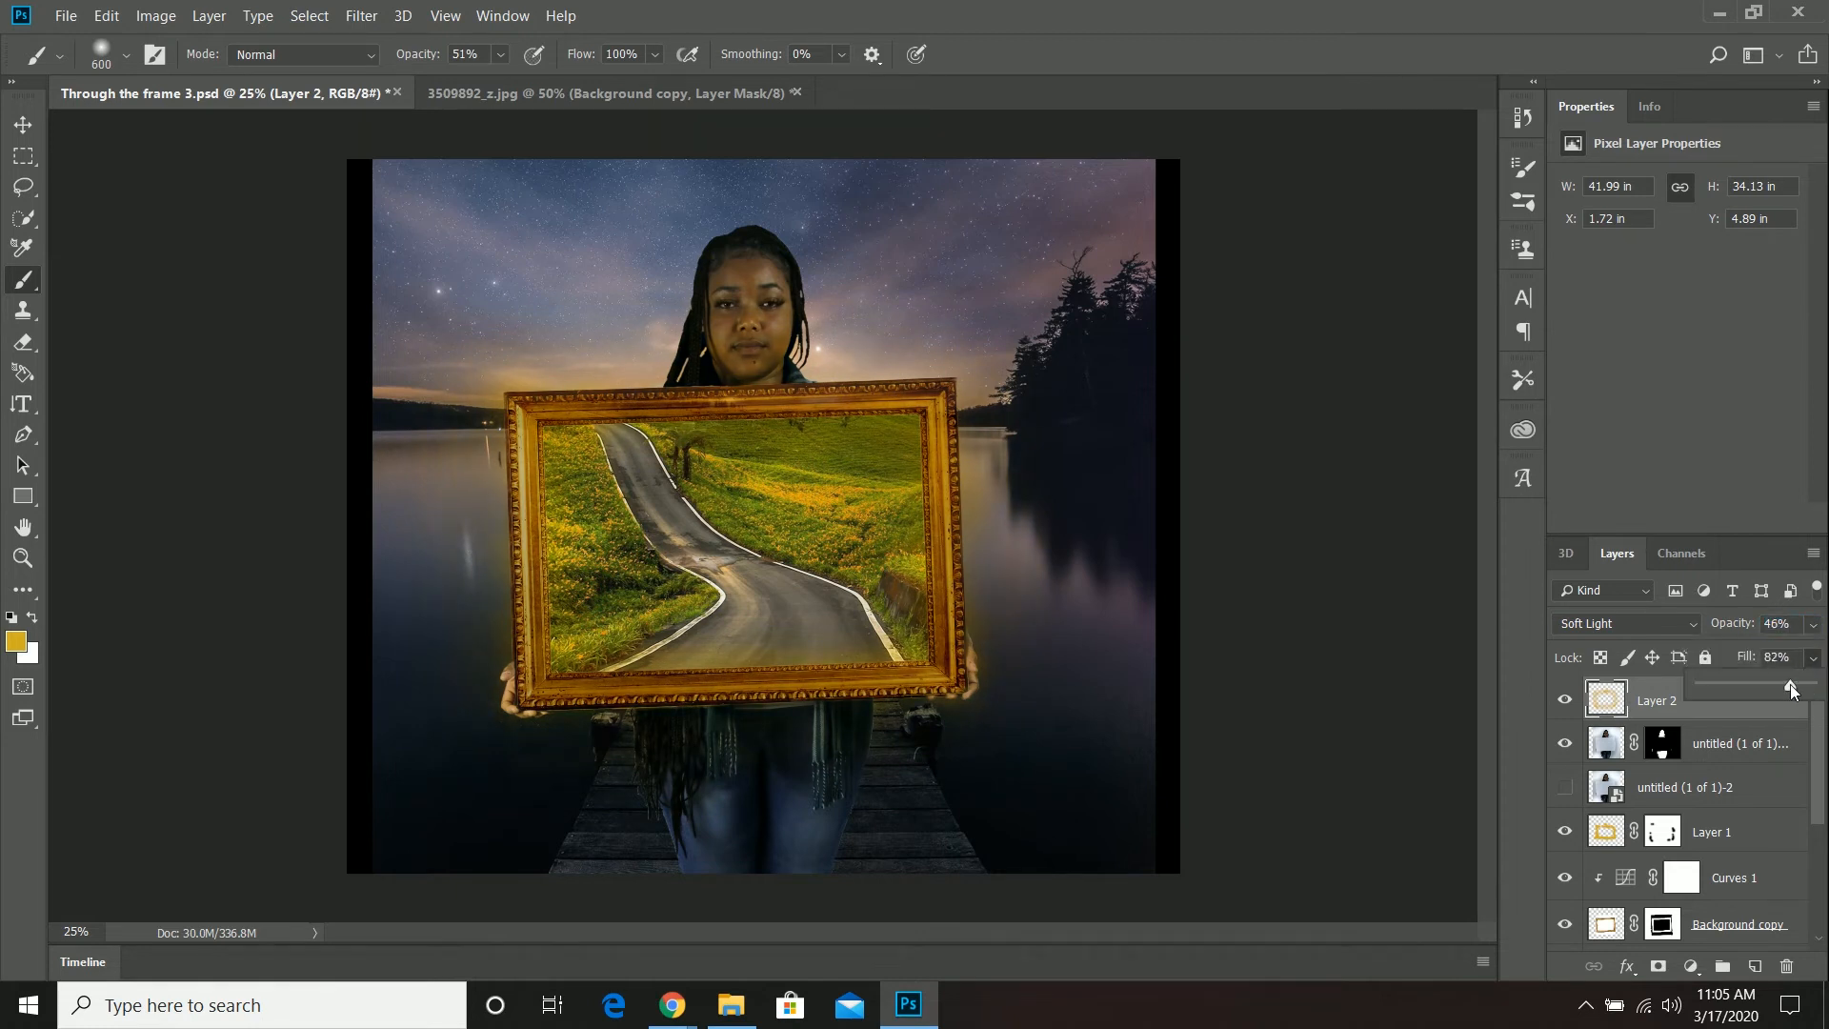
left_click(739, 283)
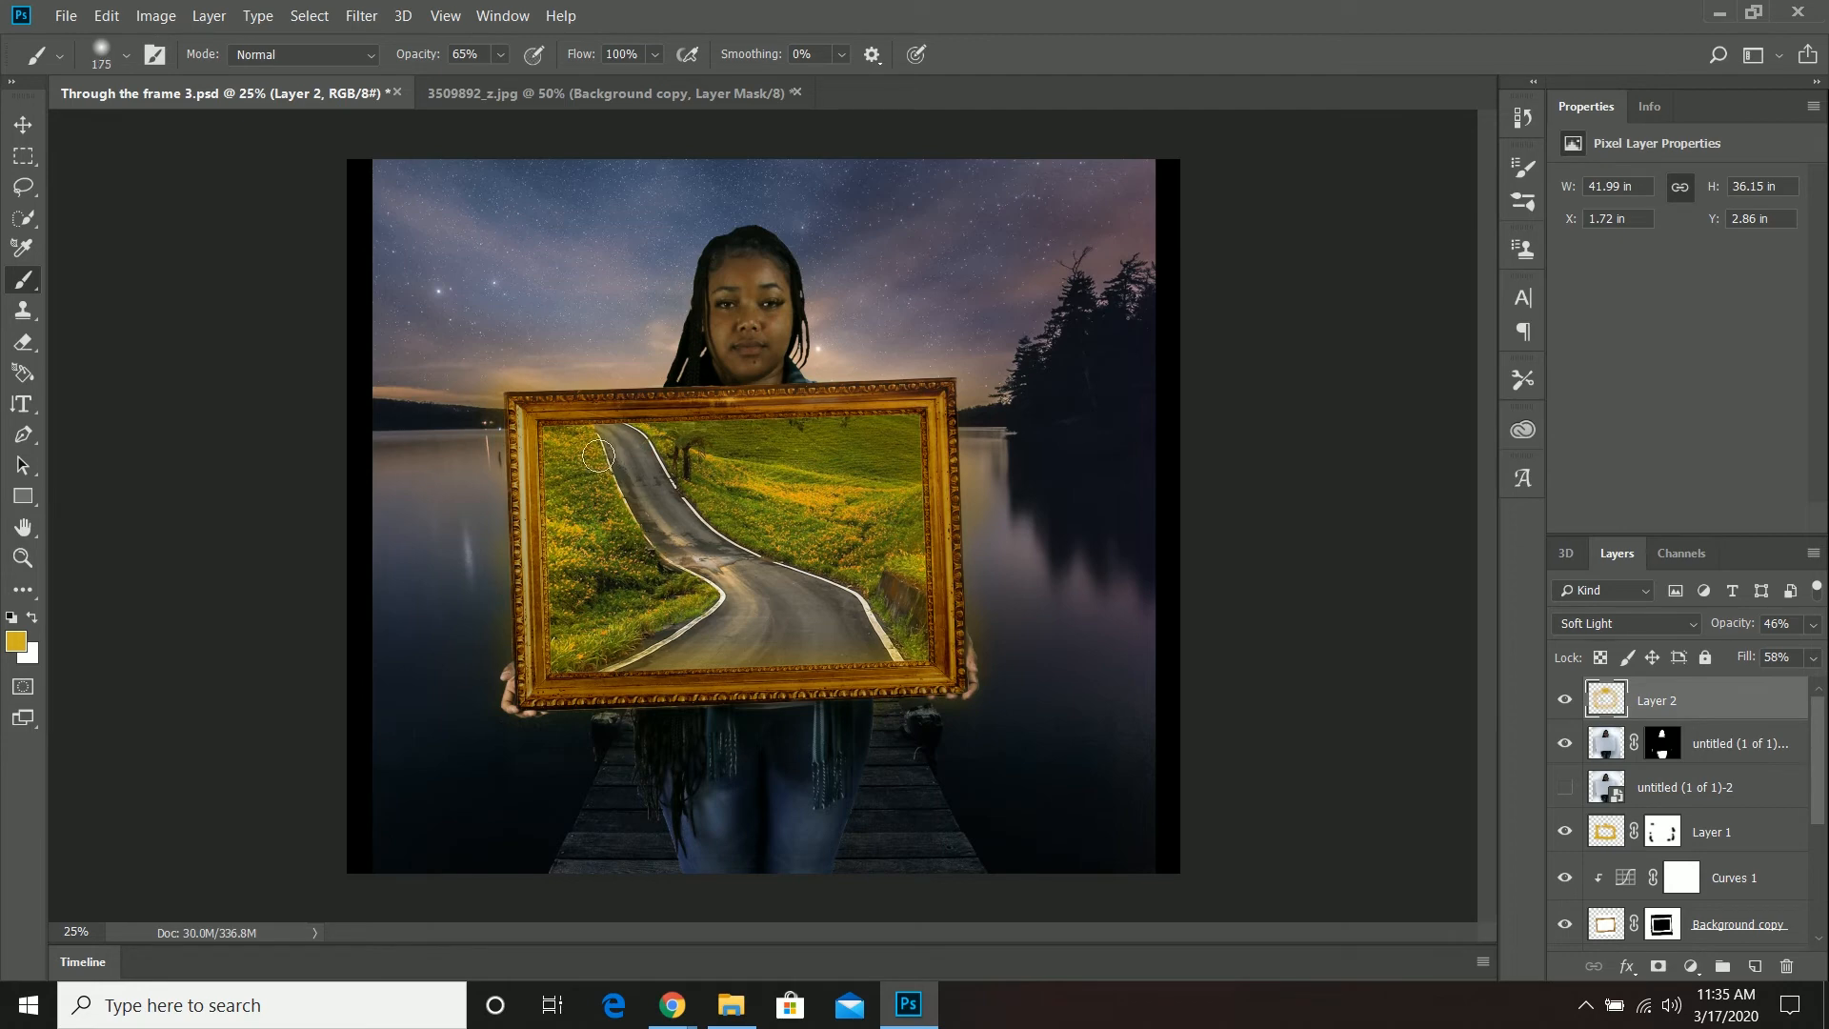
- Create another layer and paint a golden streak down the road inside the frame with a 300 px brush at 95% opacity
left_click(15, 642)
key("Escape")
left_click(501, 54)
left_click(548, 82)
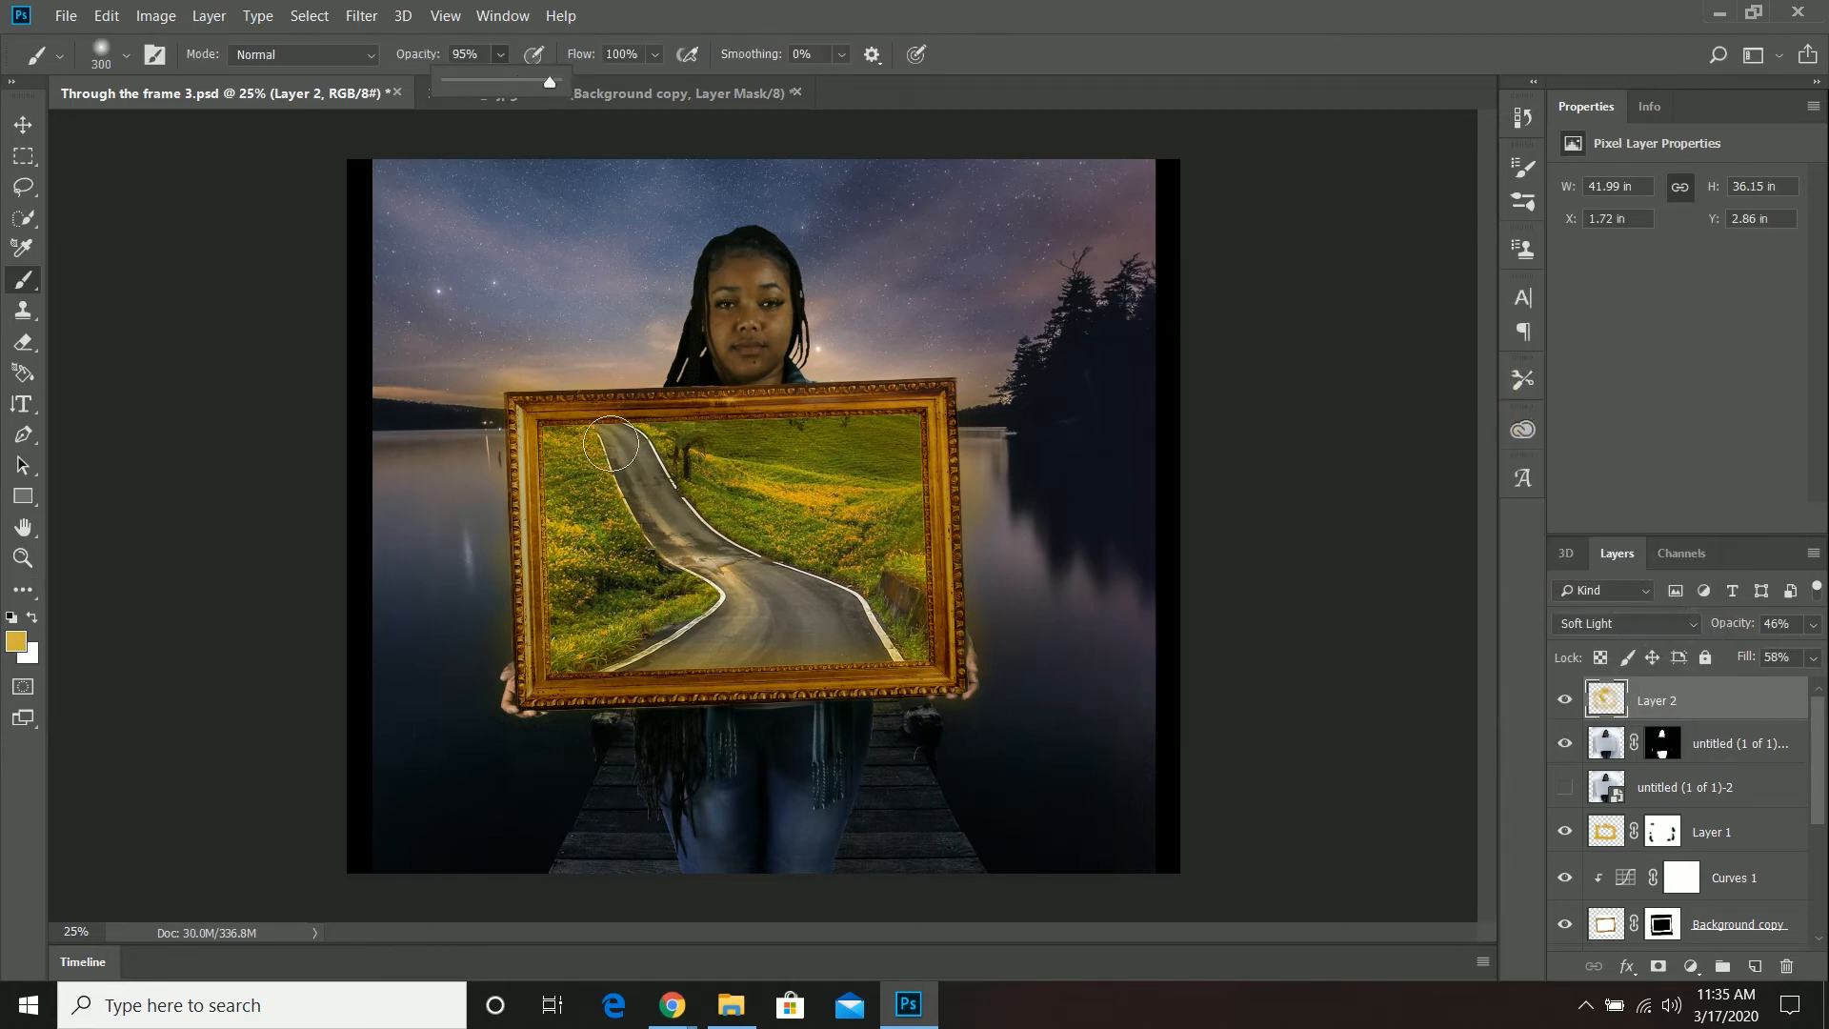
left_click(1754, 965)
left_click_drag(615, 440, 747, 569)
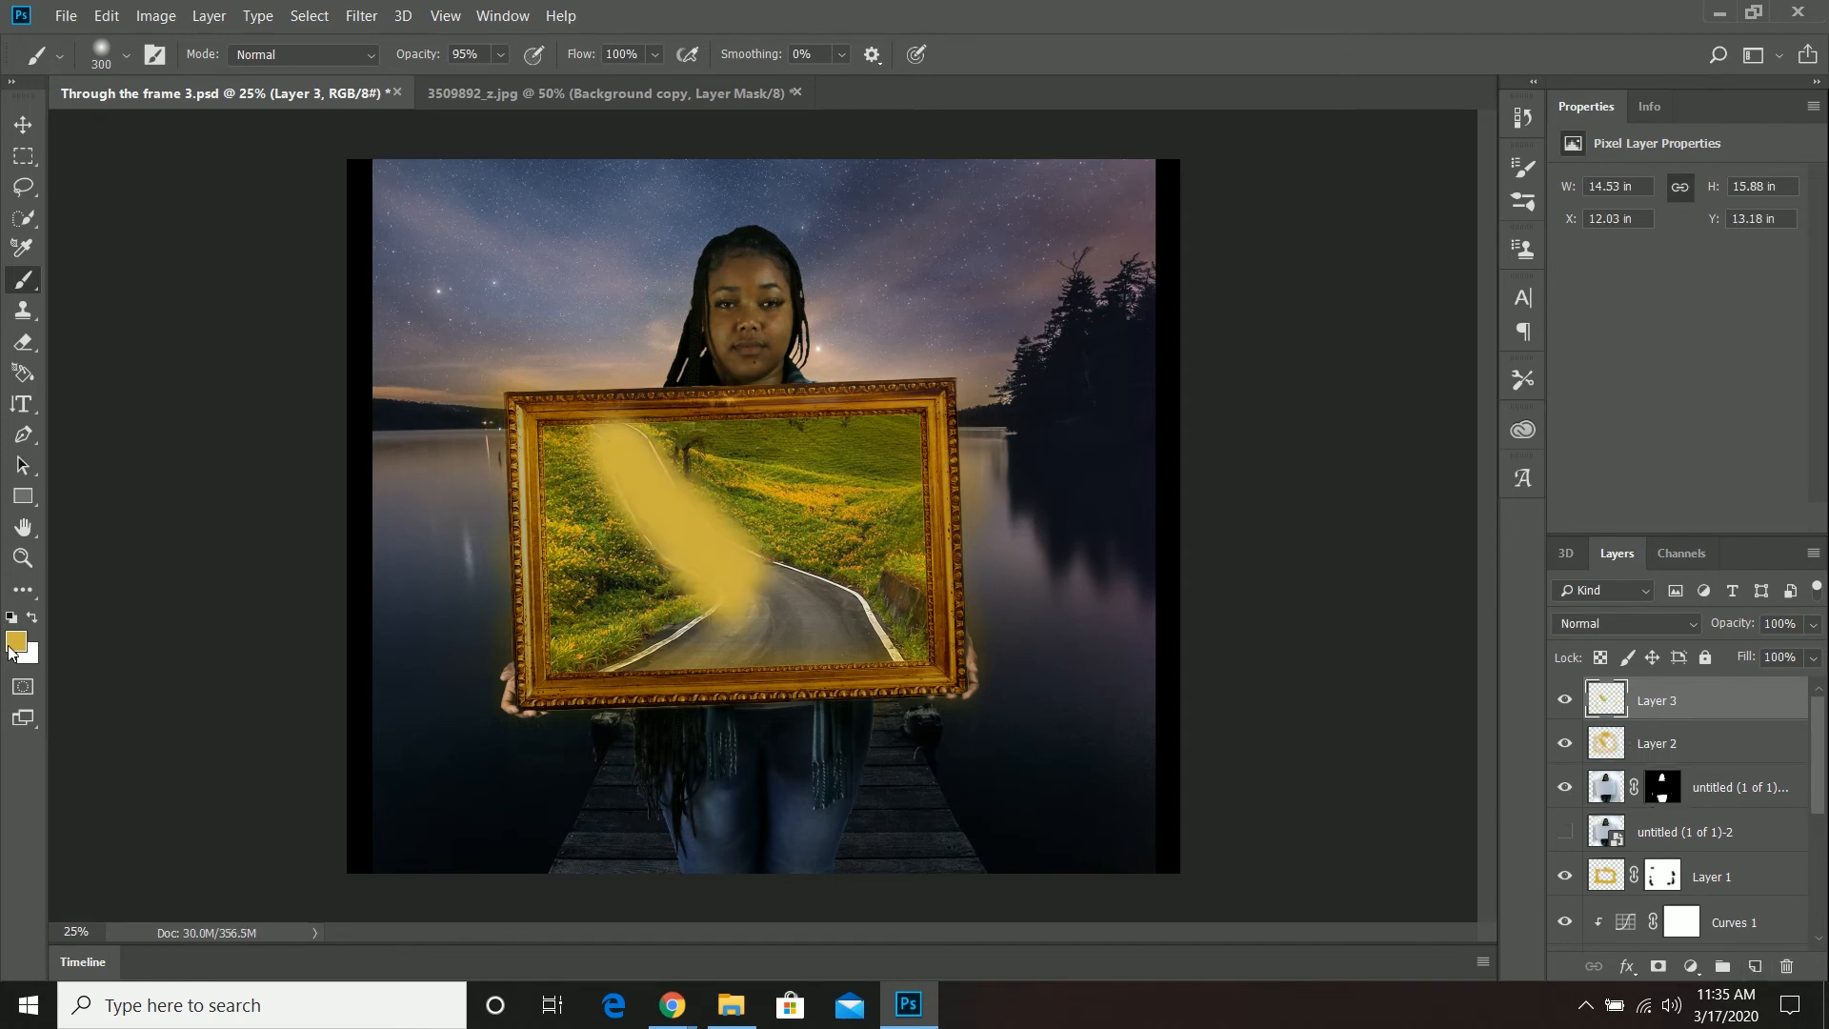
- Paint pale yellow highlights over the road streak with a 200 px brush and erase the spill along the frame's upper edge
left_click(15, 642)
left_click(1243, 392)
left_click(1238, 361)
key("Return")
key("bracketleft")
key("bracketleft")
mouse_move(615, 438)
left_mouse_down()
mouse_move(748, 623)
mouse_move(708, 613)
mouse_move(781, 586)
mouse_move(607, 420)
mouse_move(624, 398)
left_mouse_up()
left_click(23, 342)
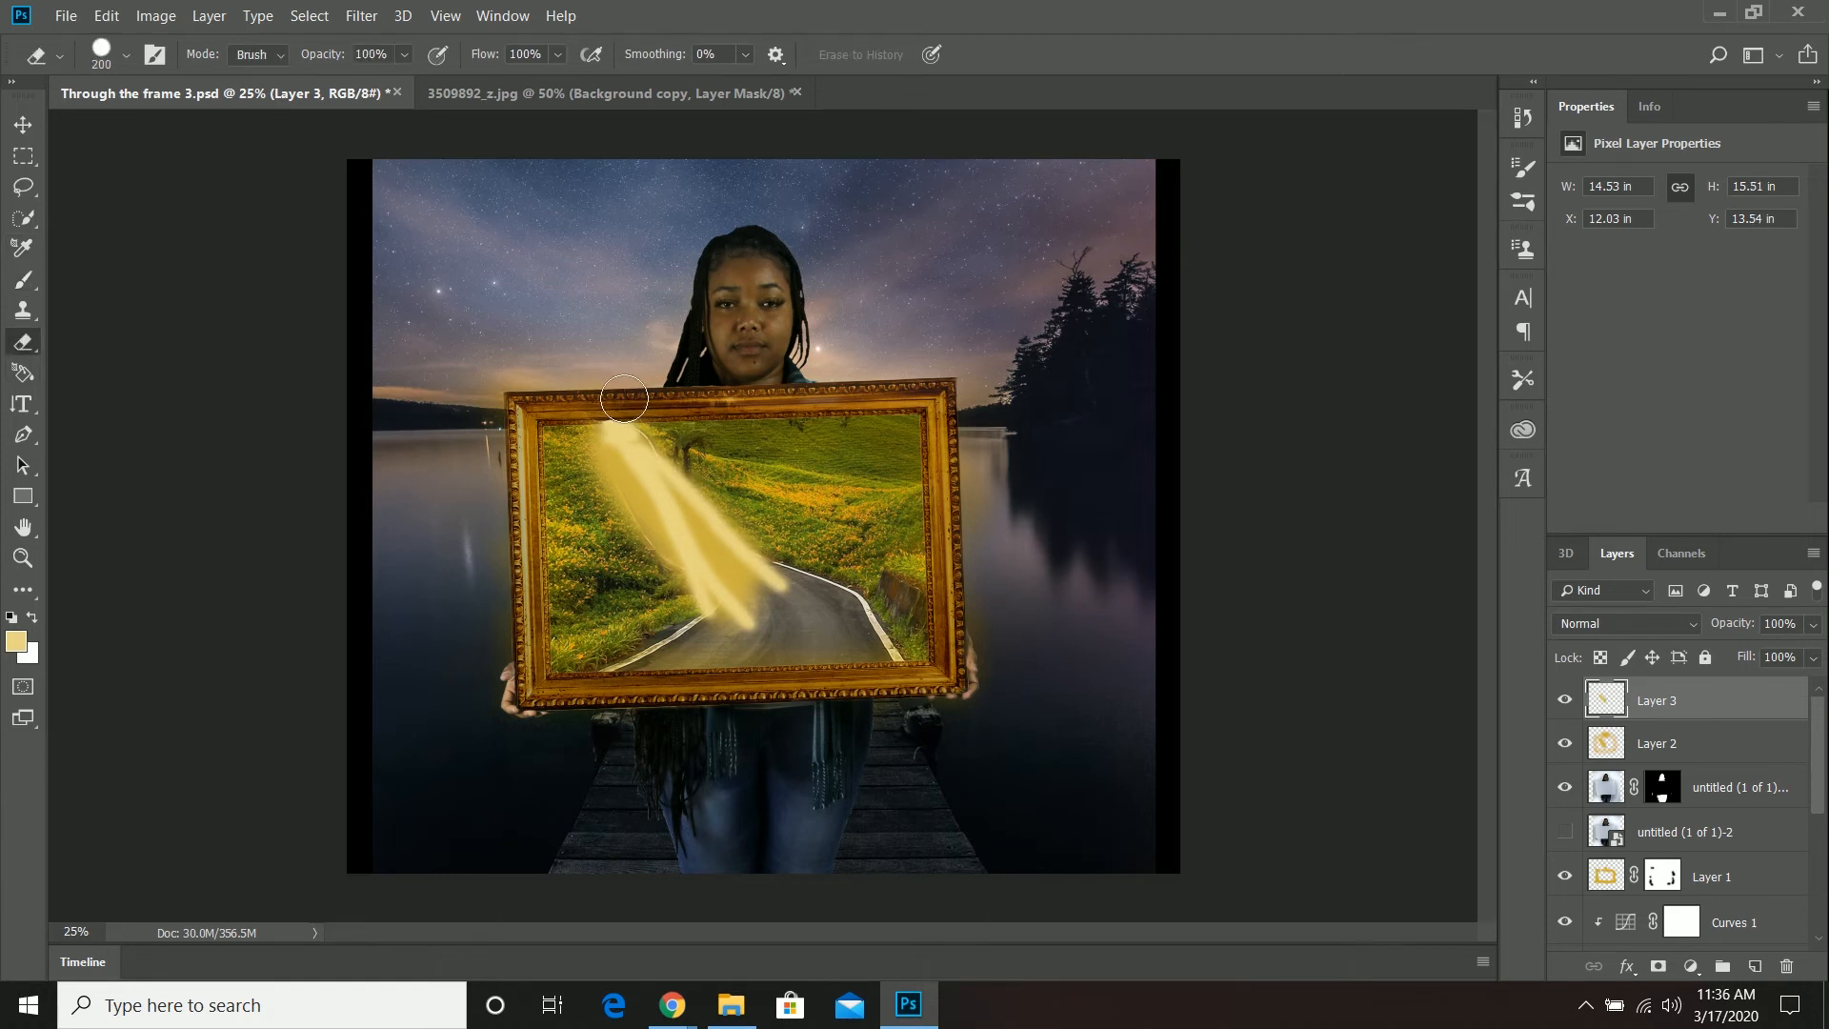
left_click(608, 401)
- Set the road glow layer to Soft Light at 79% opacity and brush more pale yellow light over the road
left_click(1812, 626)
left_click(1627, 623)
mouse_move(1809, 656)
left_mouse_down()
mouse_move(1751, 656)
mouse_move(1789, 652)
left_mouse_up()
left_click(1601, 331)
key("b")
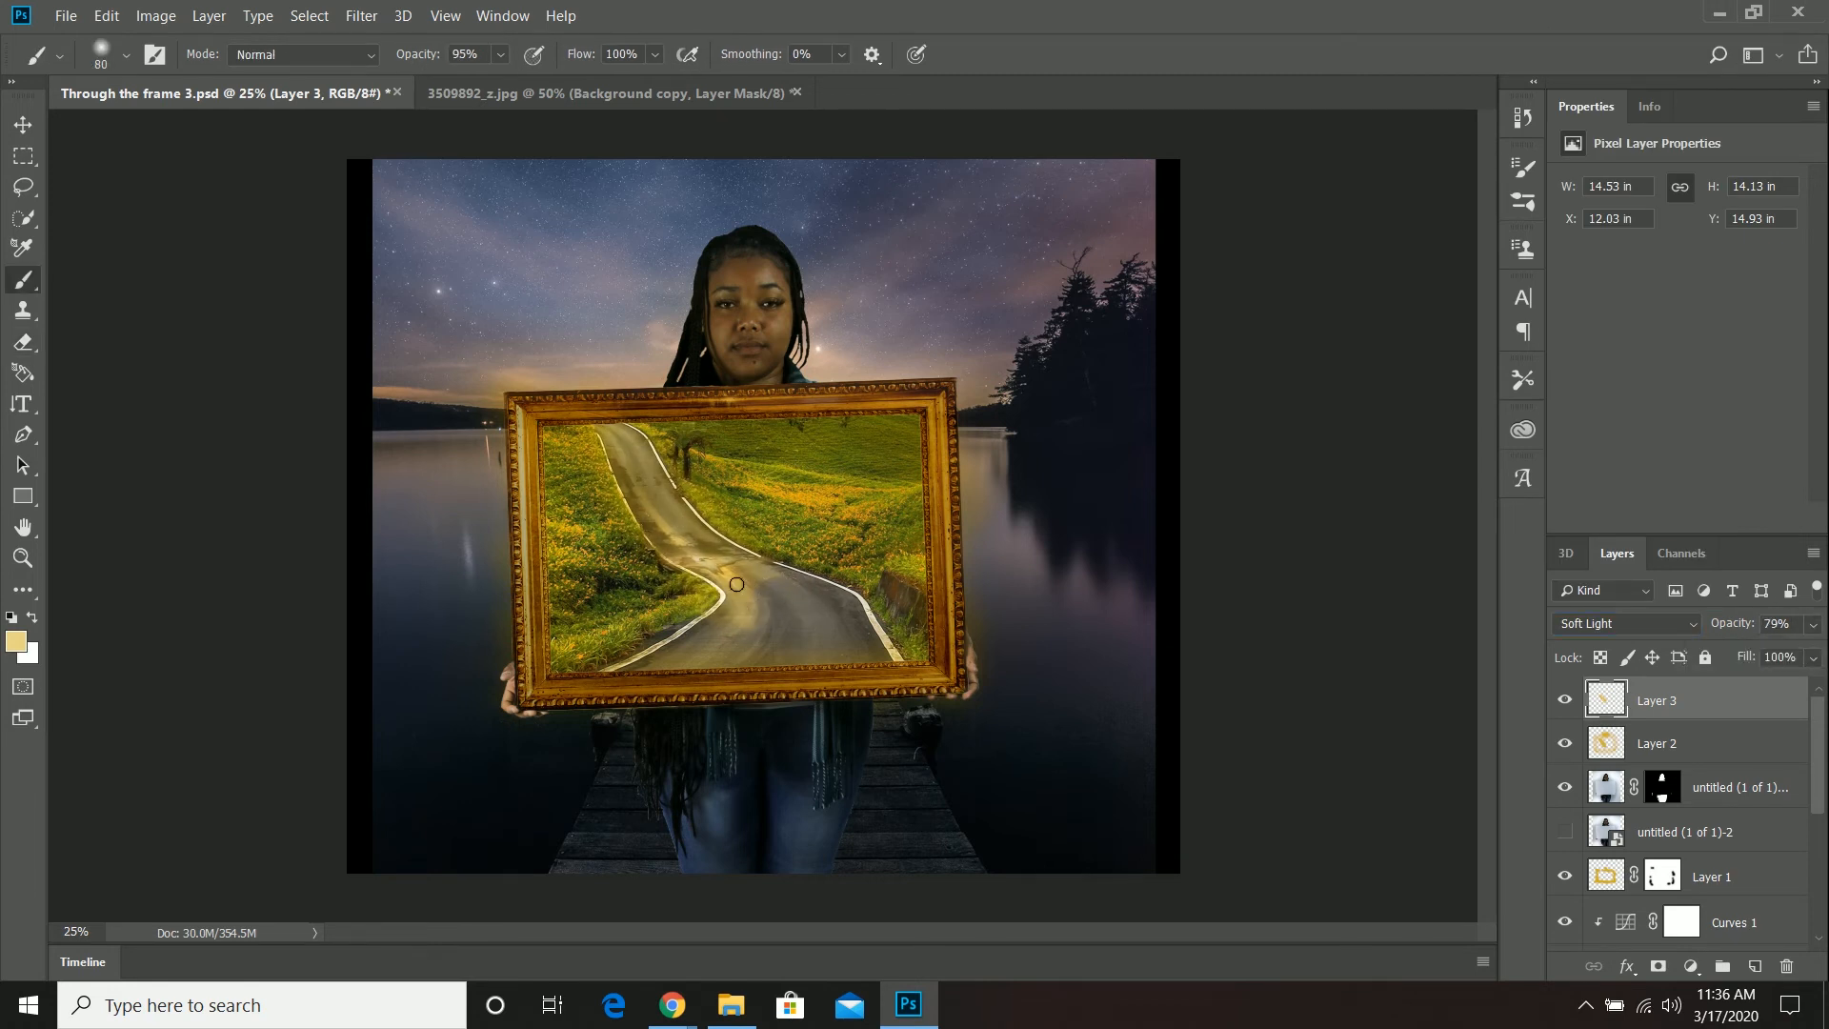
left_click_drag(691, 547, 645, 524)
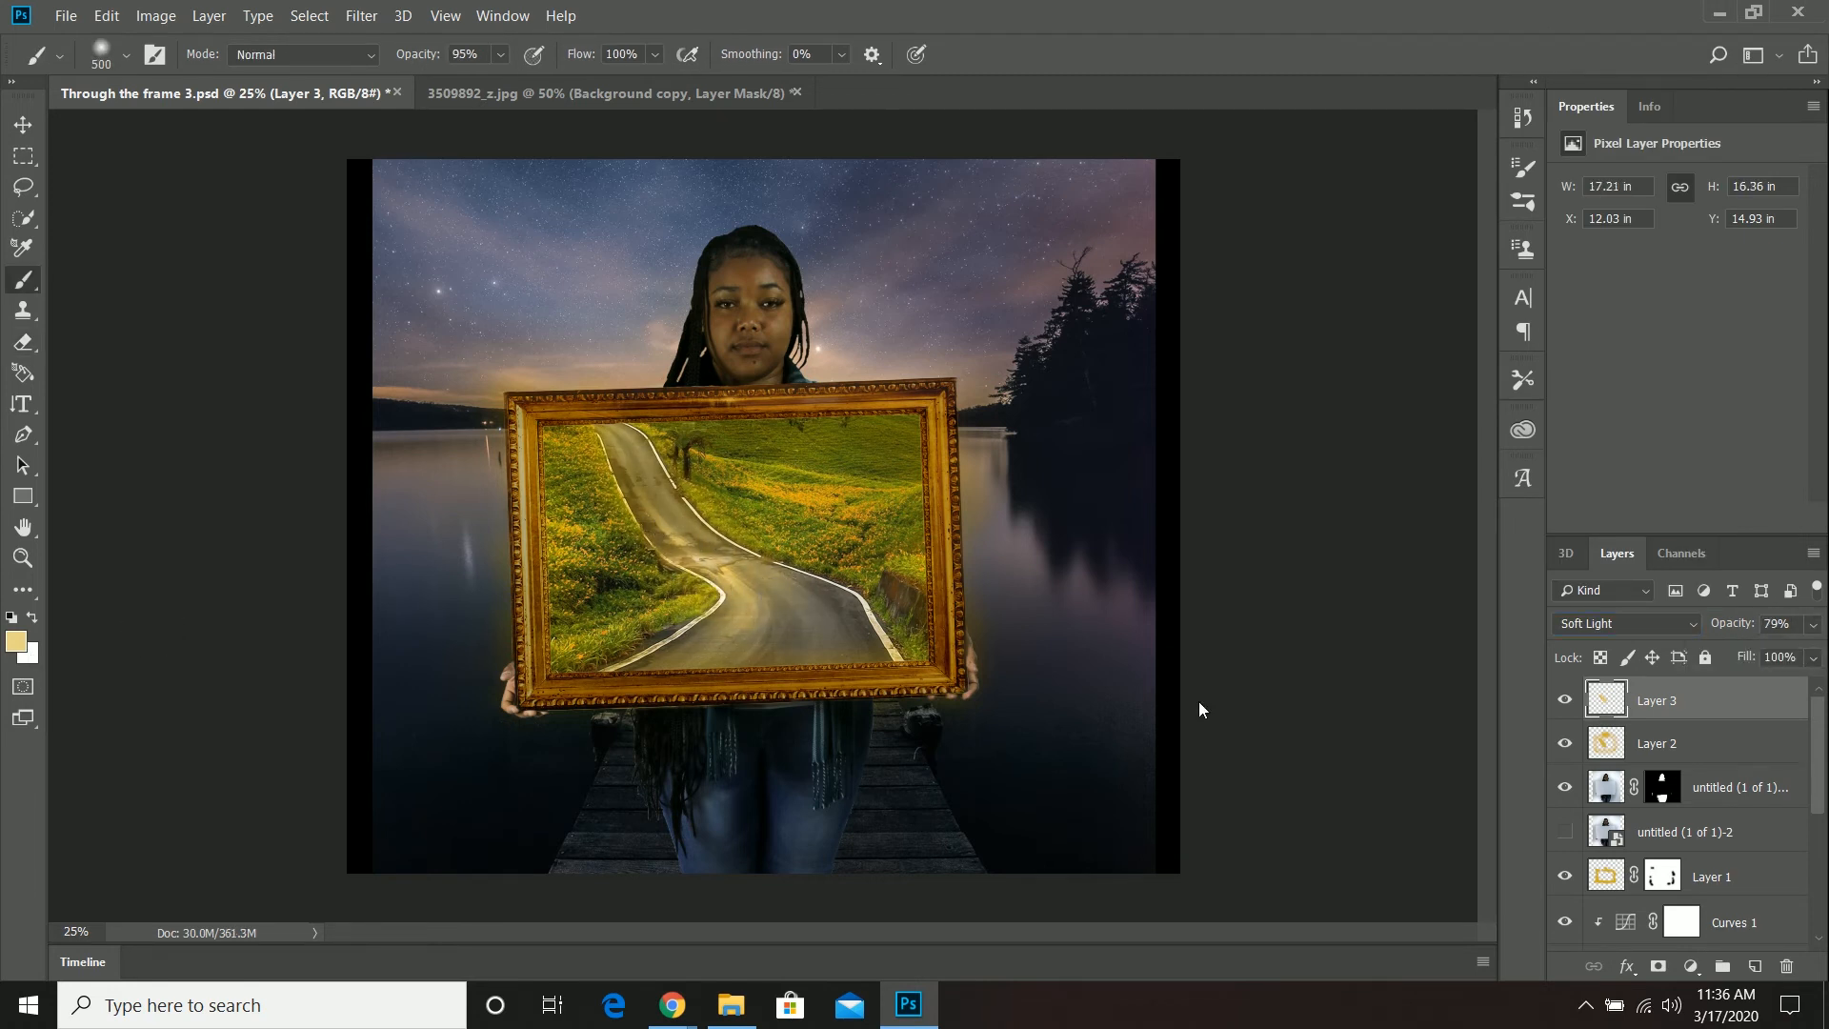